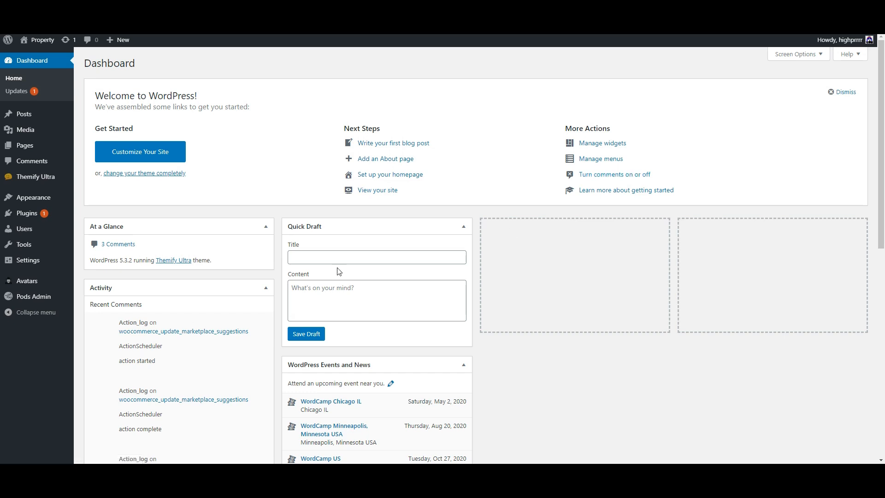
# Search the plugin directory for 'pods', then go to the Pods Admin Add New Pod page.
pyautogui.moveTo(17, 222)
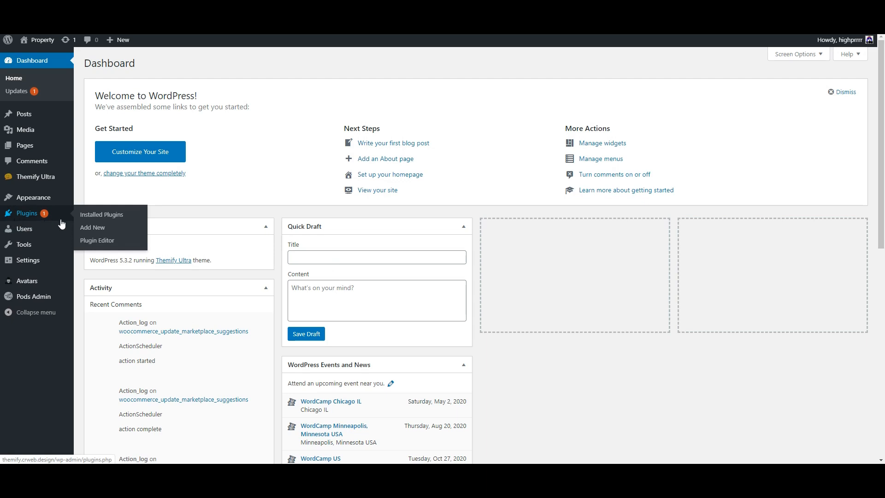
pyautogui.click(95, 231)
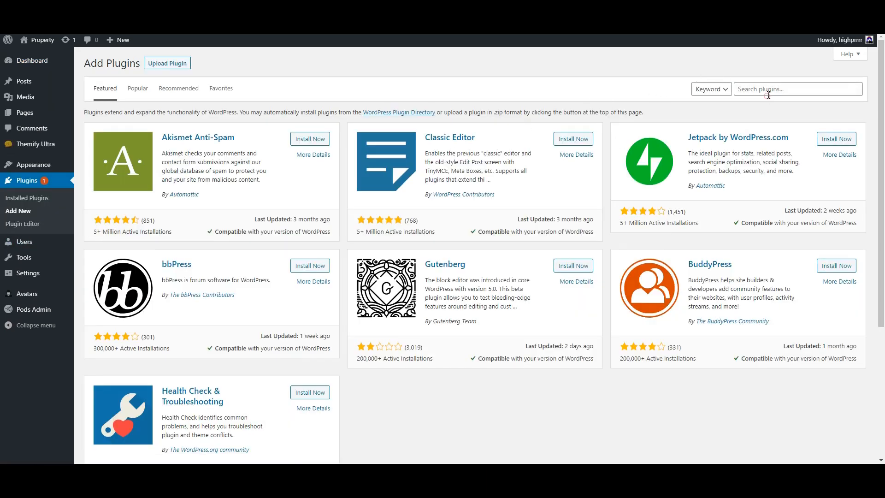
pyautogui.click(765, 92)
pyautogui.write('pods')
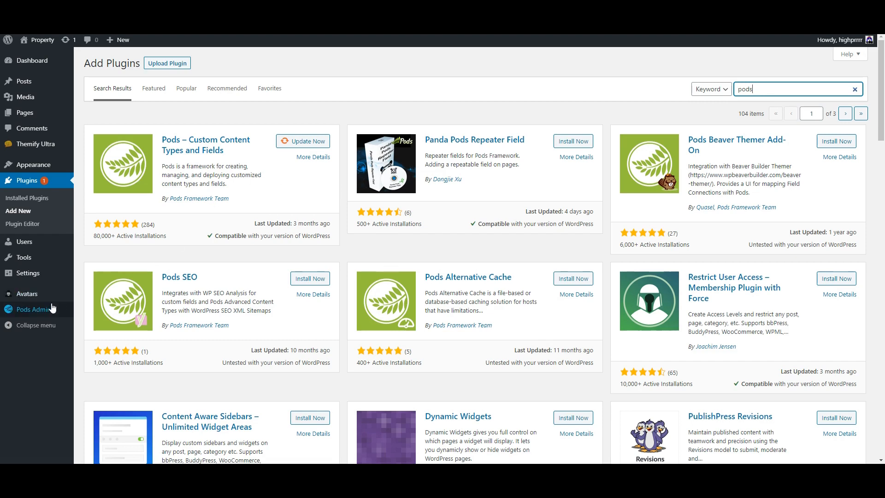
pyautogui.click(26, 312)
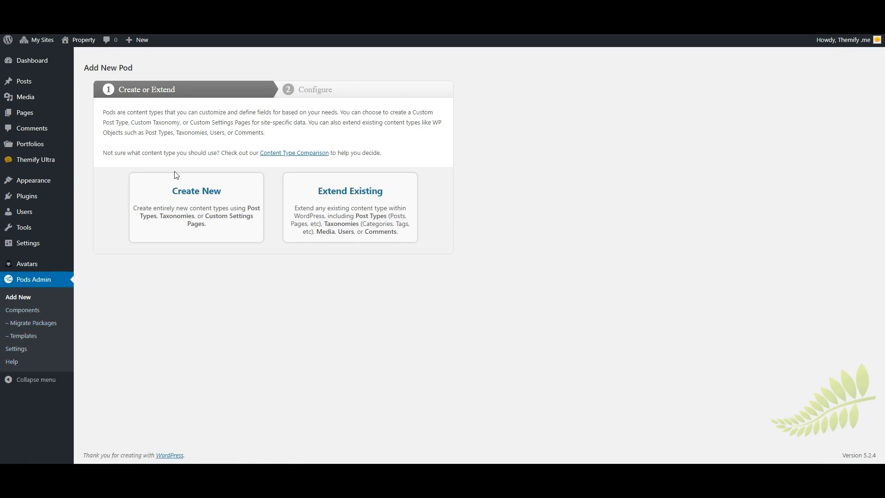
# Create a new Custom Post Type pod with singular label 'Property' and plural 'Properties'.
pyautogui.click(207, 192)
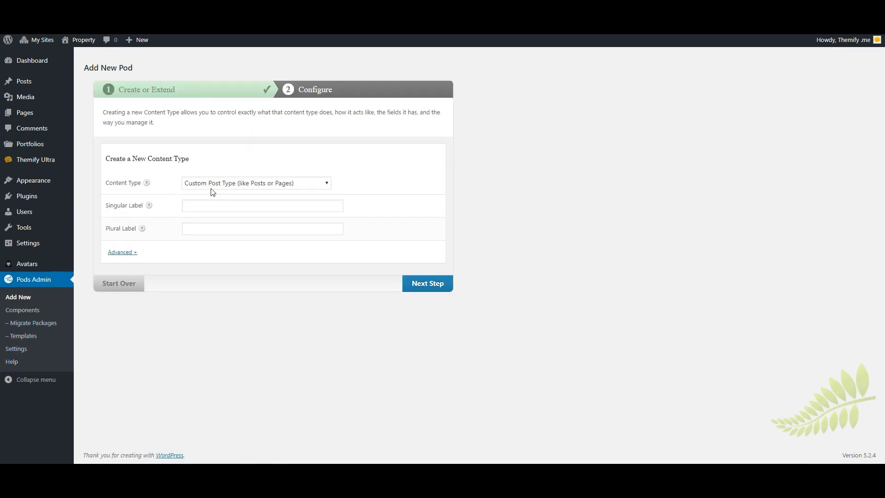
pyautogui.click(218, 205)
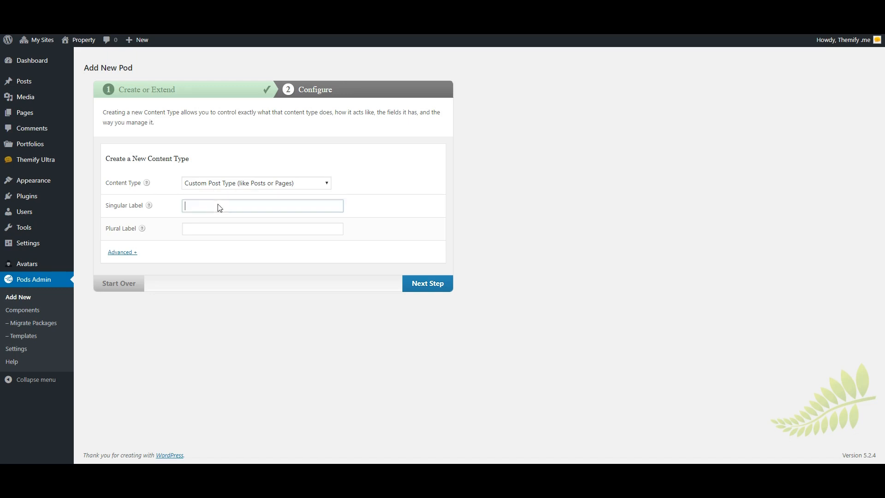
pyautogui.write('Property')
pyautogui.press('Tab')
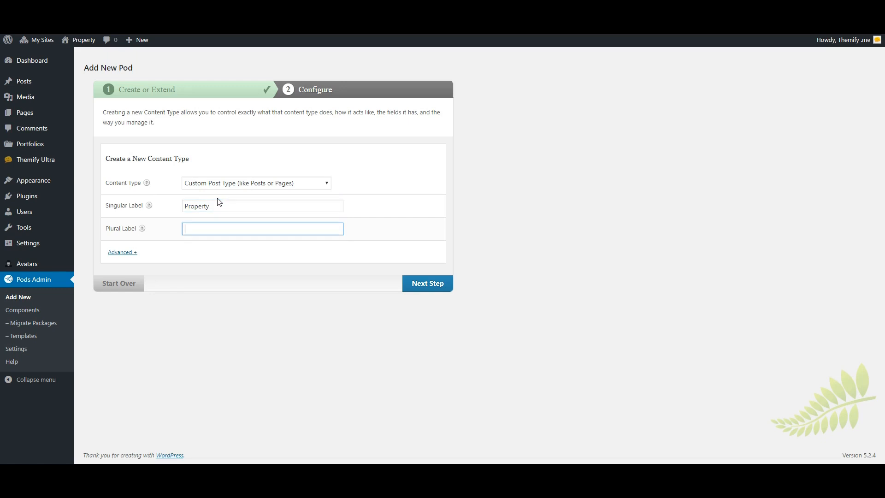
pyautogui.write('Properties')
pyautogui.click(422, 282)
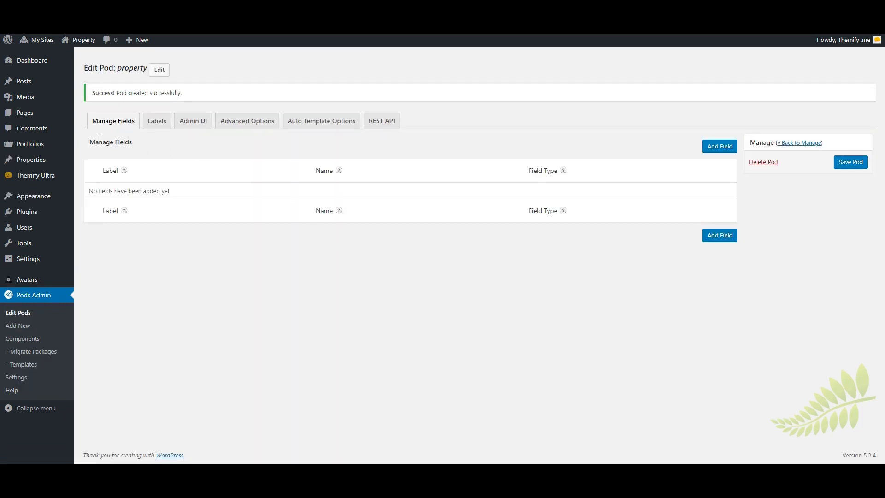
# Tick Featured Image under Supports in the property pod's Advanced Options, then return to Manage Fields.
pyautogui.click(242, 123)
pyautogui.scroll(-5, 202, 276)
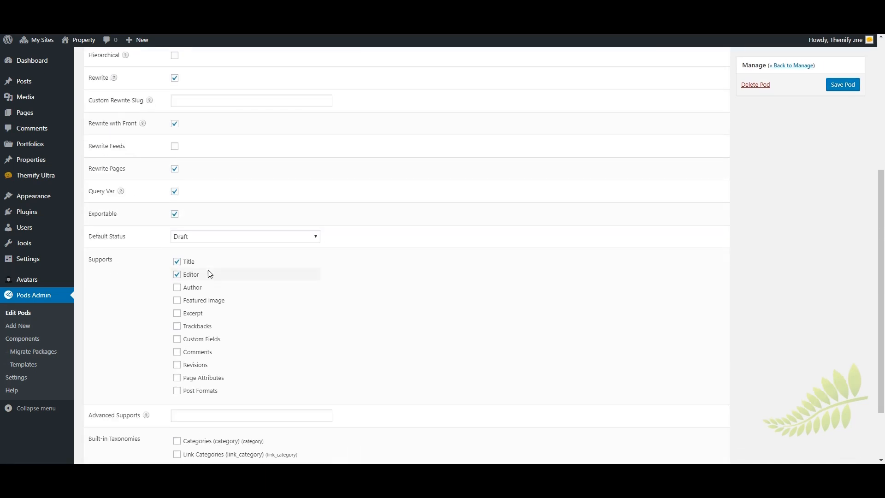
pyautogui.click(177, 300)
pyautogui.scroll(5, 290, 285)
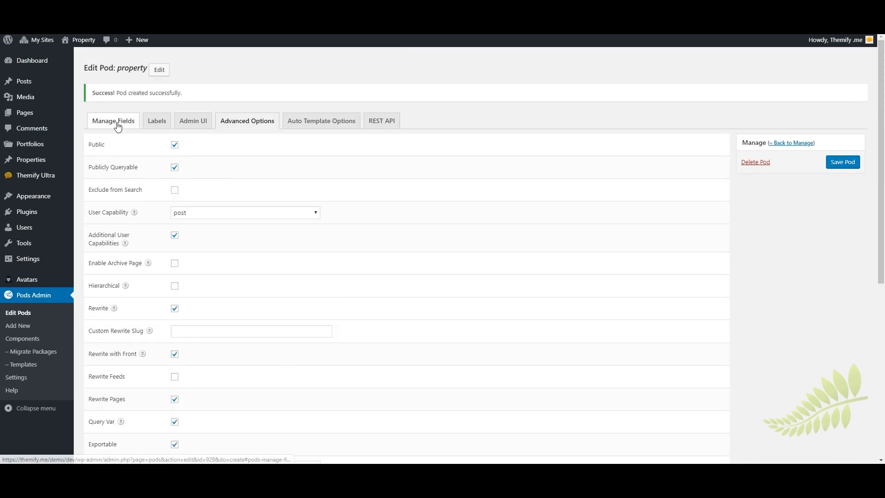
pyautogui.click(118, 124)
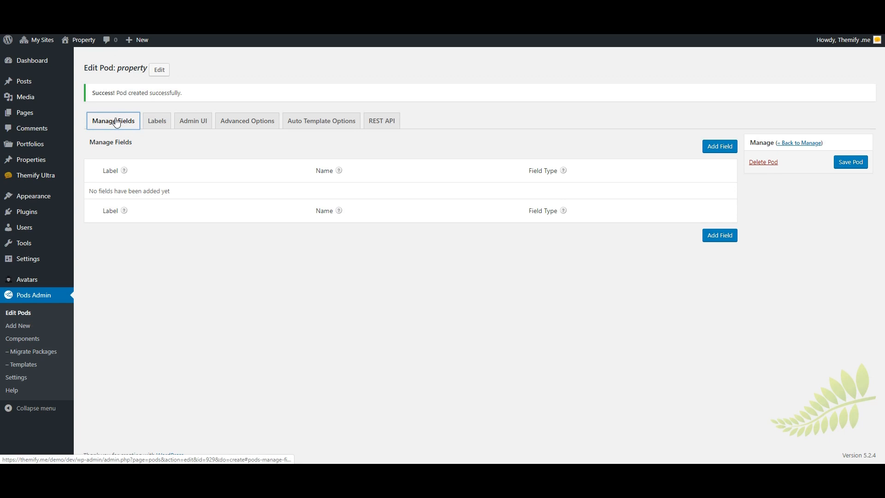
# Add two plain number fields, Size and Price, to the property pod.
pyautogui.click(716, 234)
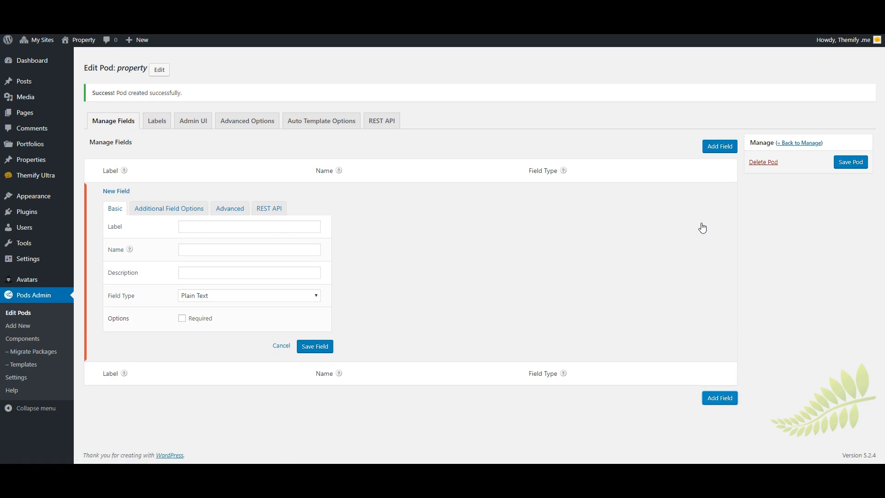
pyautogui.click(240, 226)
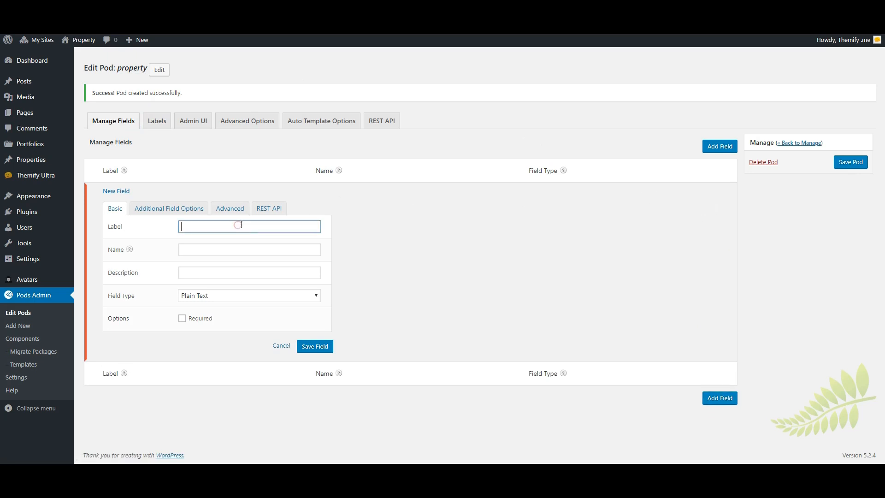
pyautogui.write('Size')
pyautogui.click(223, 295)
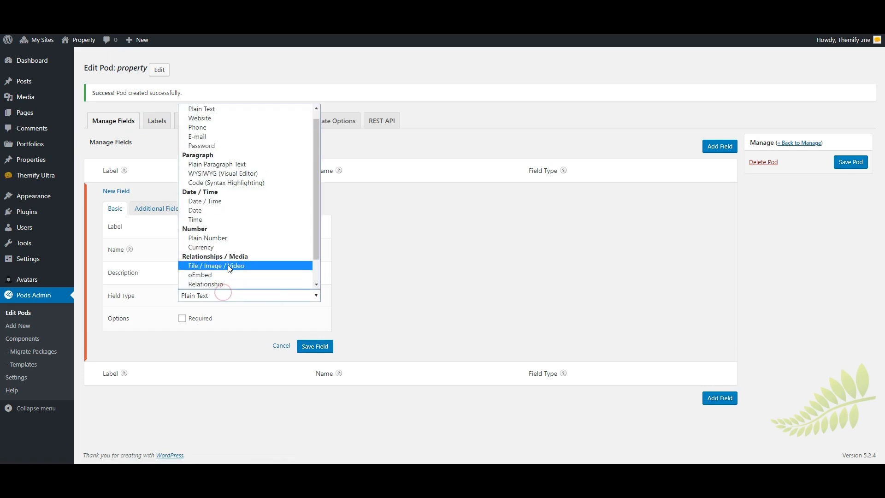
pyautogui.click(217, 236)
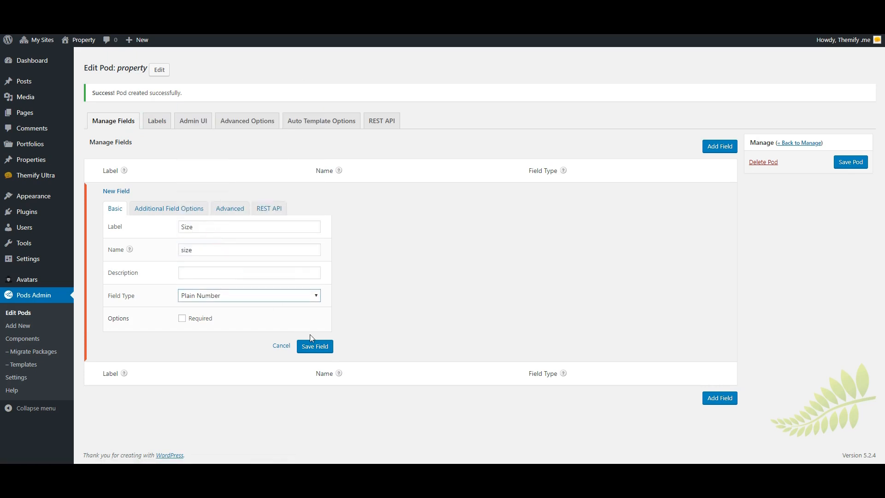
pyautogui.click(311, 346)
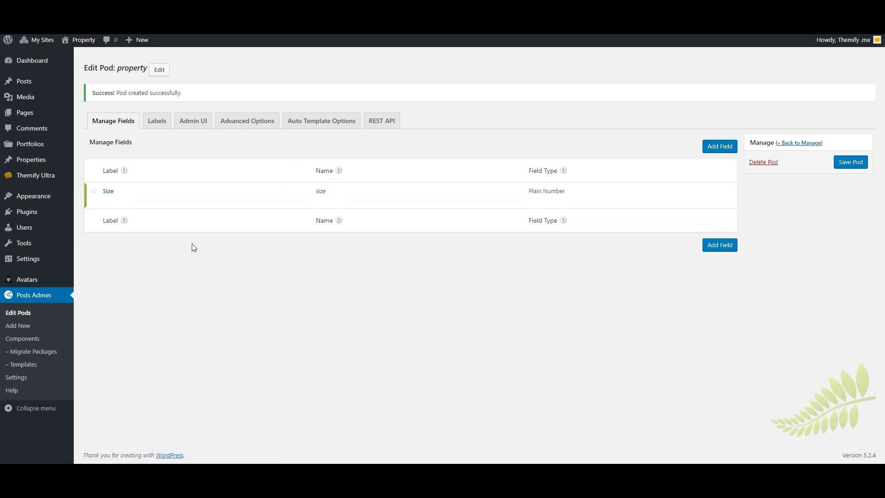
pyautogui.click(716, 249)
pyautogui.click(222, 241)
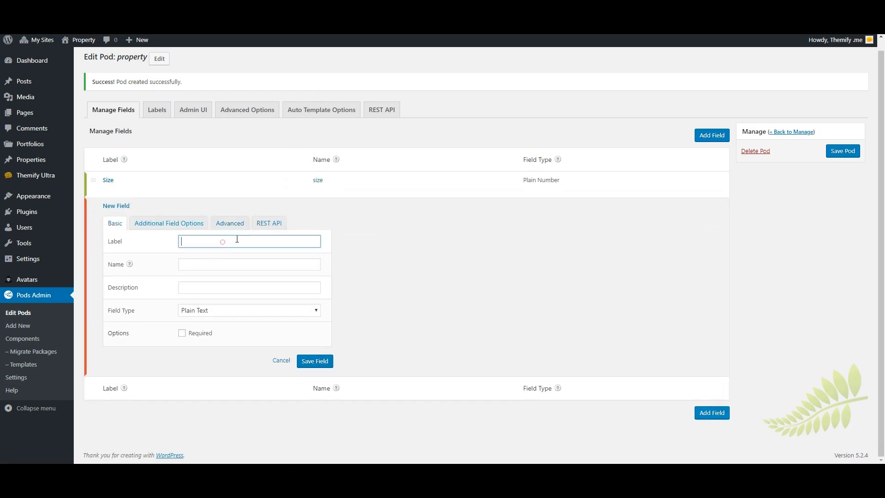
pyautogui.write('Price')
pyautogui.click(223, 310)
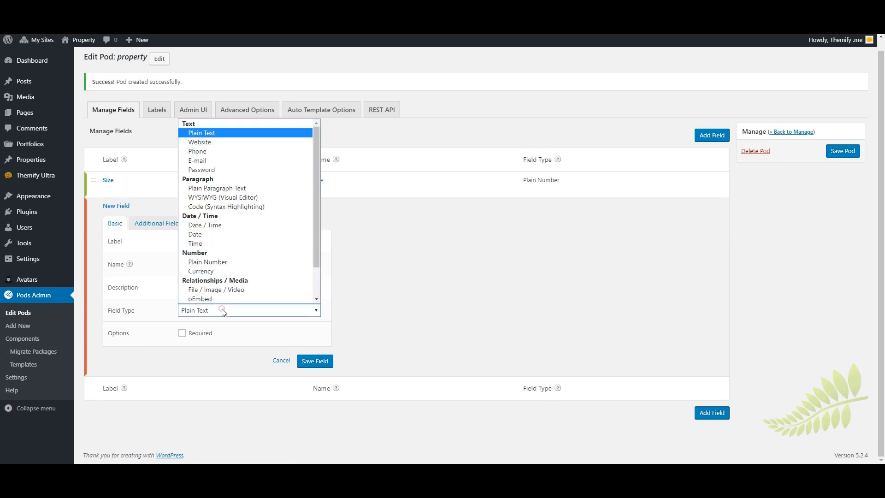
pyautogui.click(217, 262)
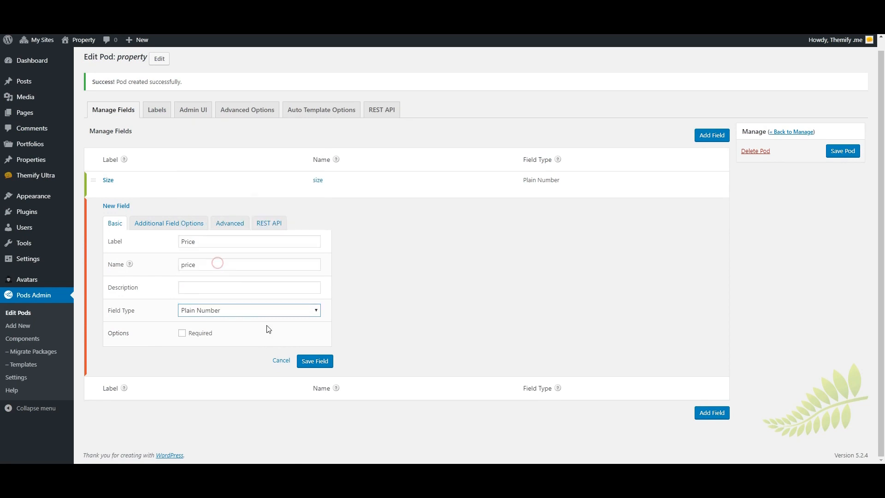
pyautogui.click(310, 362)
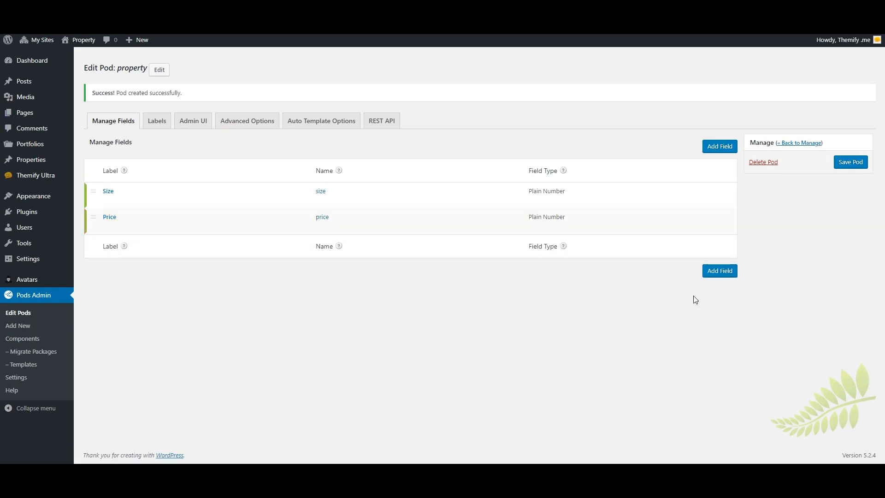
# Add Bedrooms, Bethrooms and Parking Spots fields, then save the property pod.
pyautogui.click(713, 272)
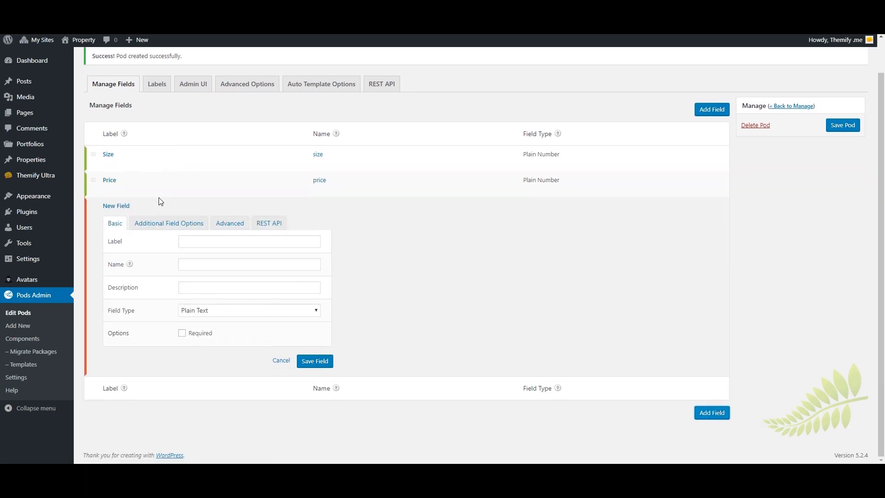
pyautogui.click(194, 243)
pyautogui.write('Bedrooms')
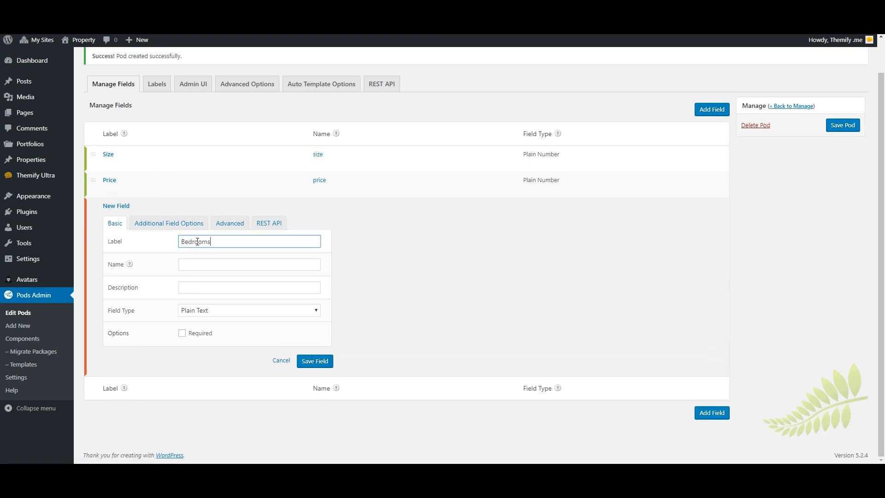
pyautogui.press('Tab')
pyautogui.press('Tab')
pyautogui.press('Tab')
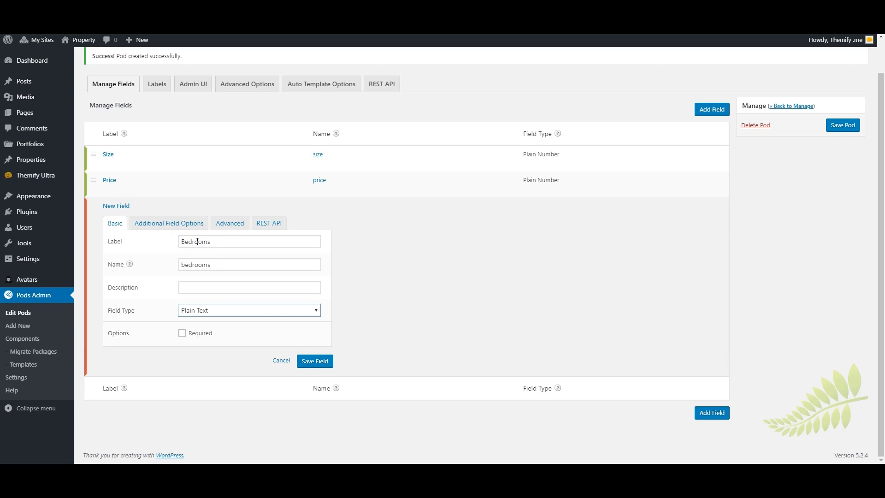
pyautogui.scroll(1, 283, 300)
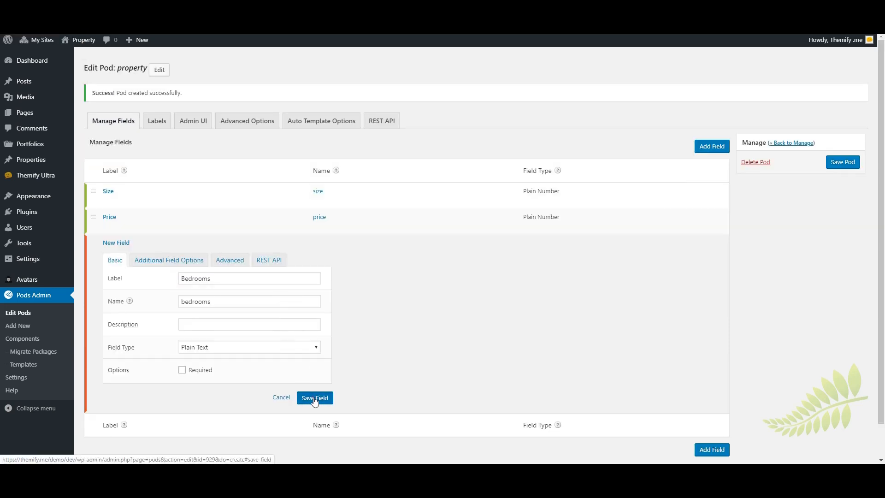
pyautogui.click(314, 399)
pyautogui.click(720, 299)
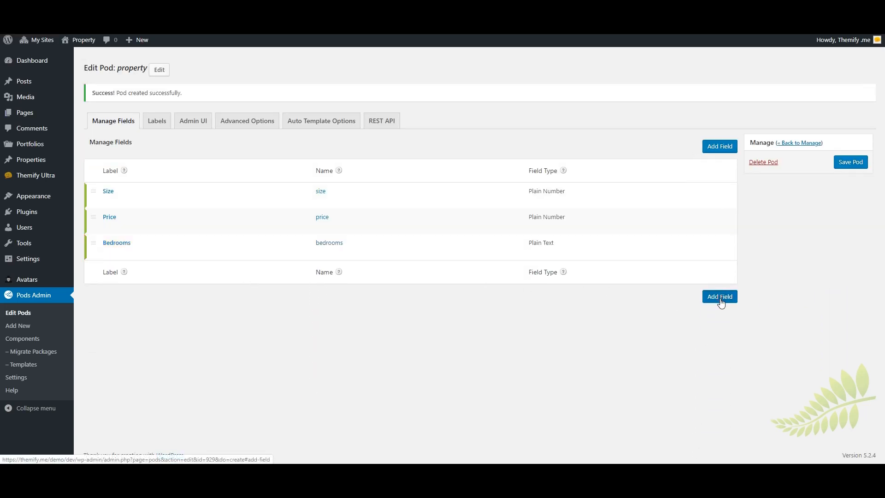
pyautogui.click(202, 241)
pyautogui.write('Bethrooms')
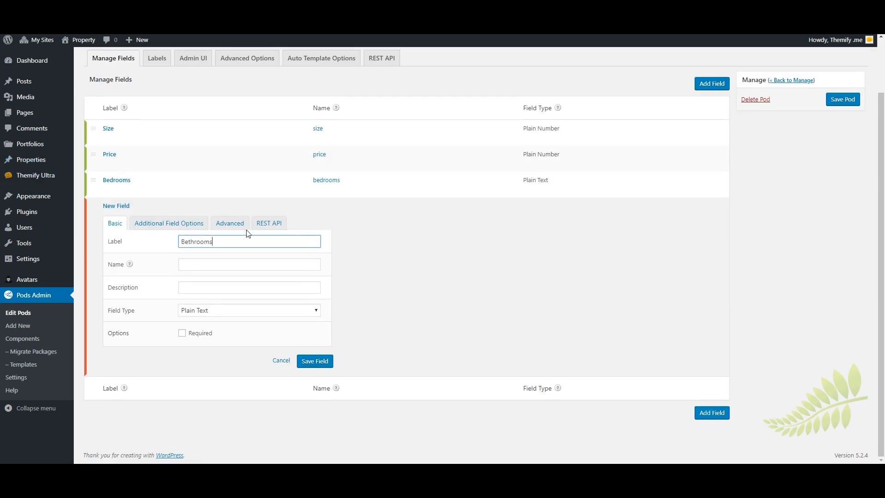
pyautogui.click(314, 361)
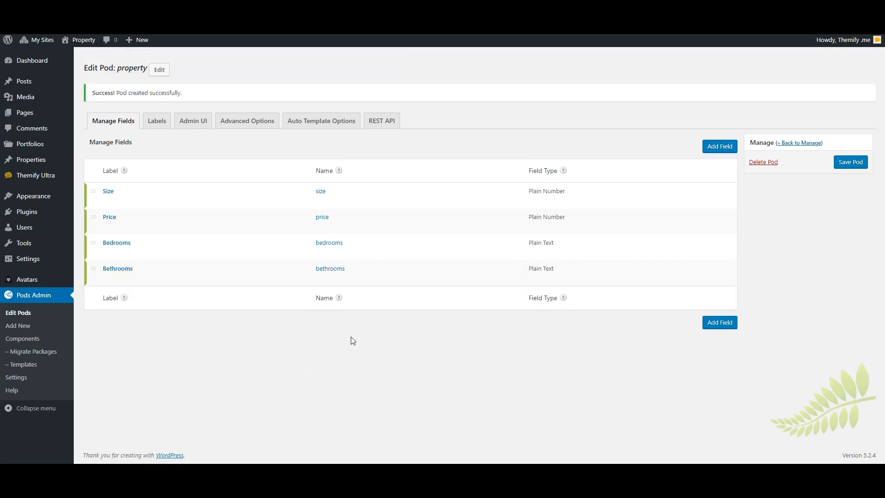
pyautogui.click(713, 322)
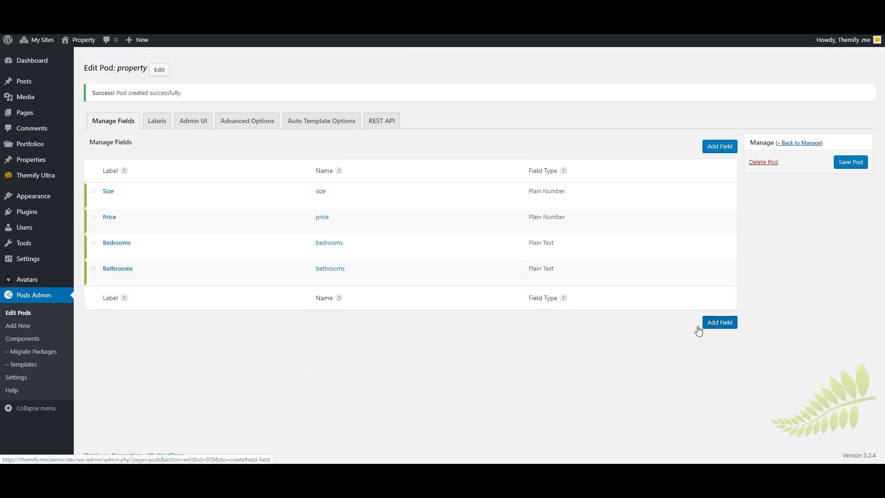
pyautogui.click(196, 238)
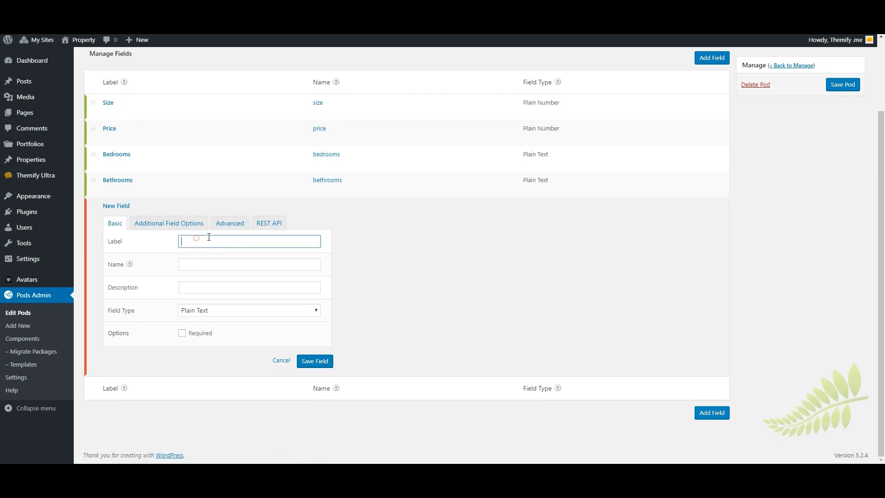
pyautogui.write('Parking Spots')
pyautogui.click(324, 358)
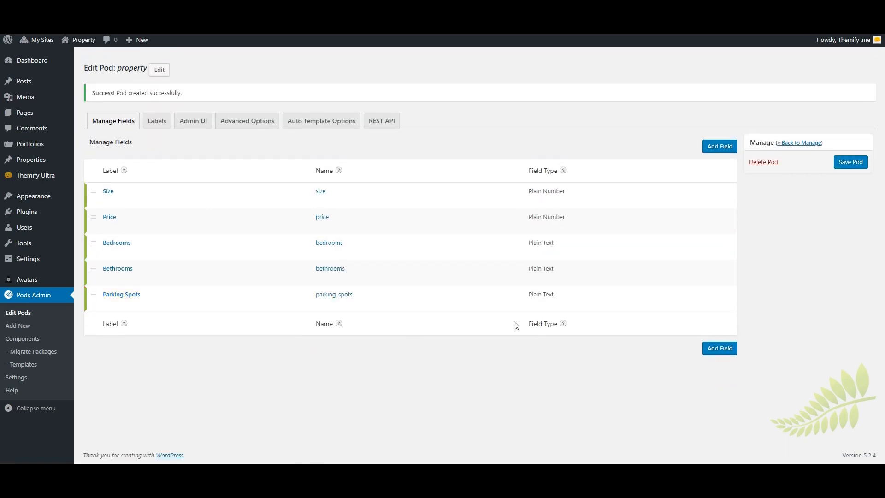
pyautogui.click(850, 163)
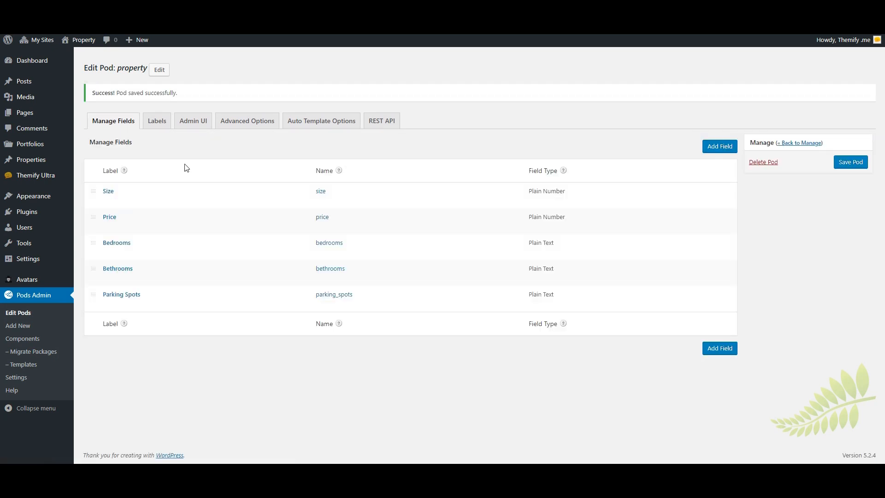
pyautogui.moveTo(19, 163)
# Create and save a Custom Taxonomy pod labelled 'Property Type' / 'Property Types' for Properties.
pyautogui.click(18, 325)
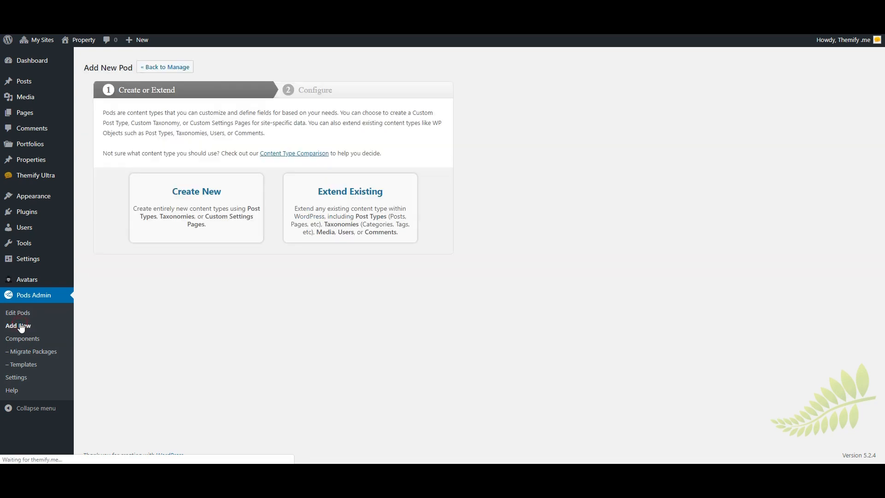
pyautogui.click(198, 200)
pyautogui.click(226, 183)
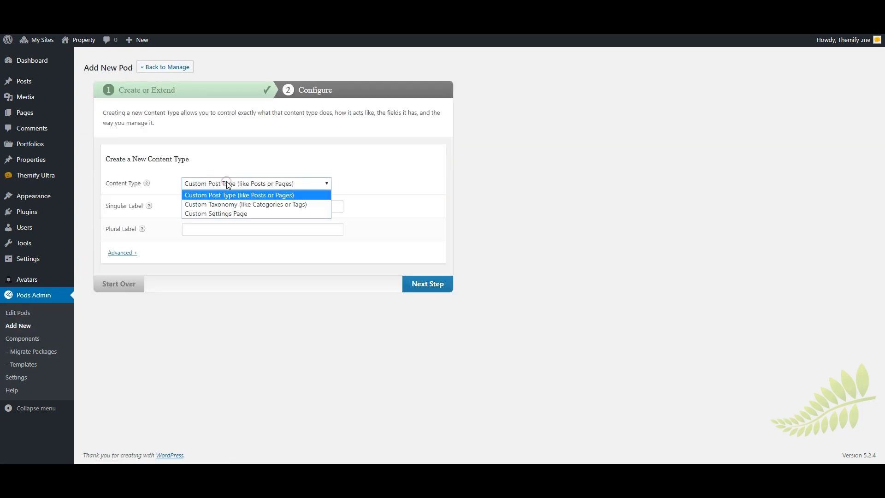
pyautogui.click(221, 206)
pyautogui.click(220, 206)
pyautogui.write('P')
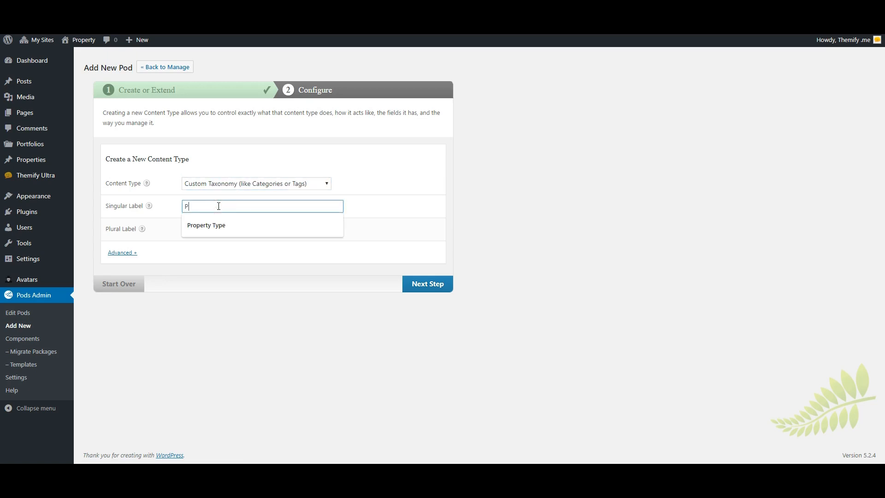
pyautogui.write('roperty Type')
pyautogui.click(201, 229)
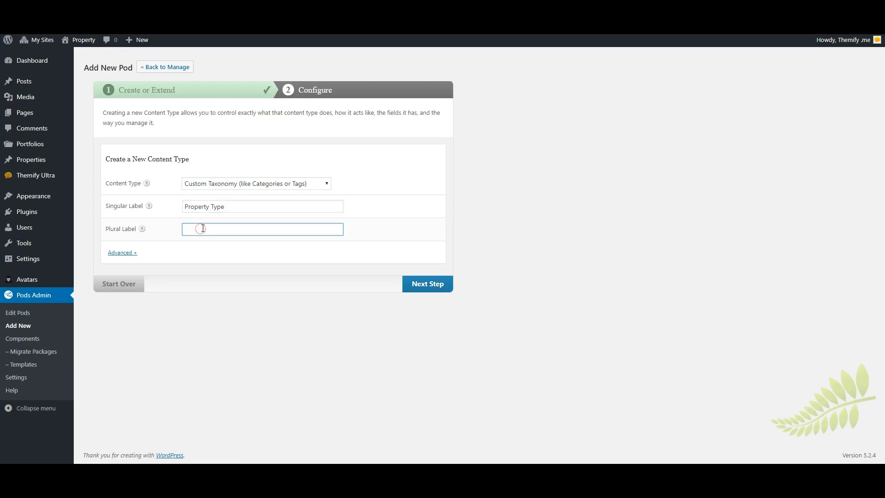
pyautogui.write('Property Types')
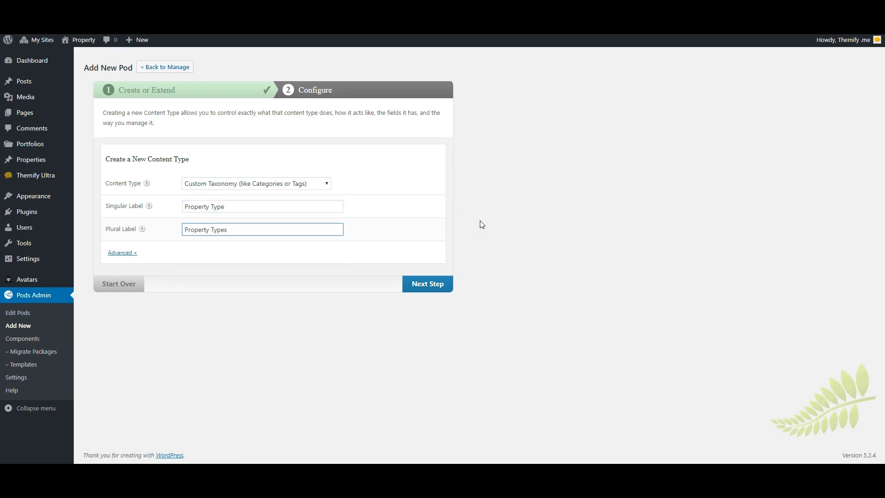
pyautogui.click(427, 283)
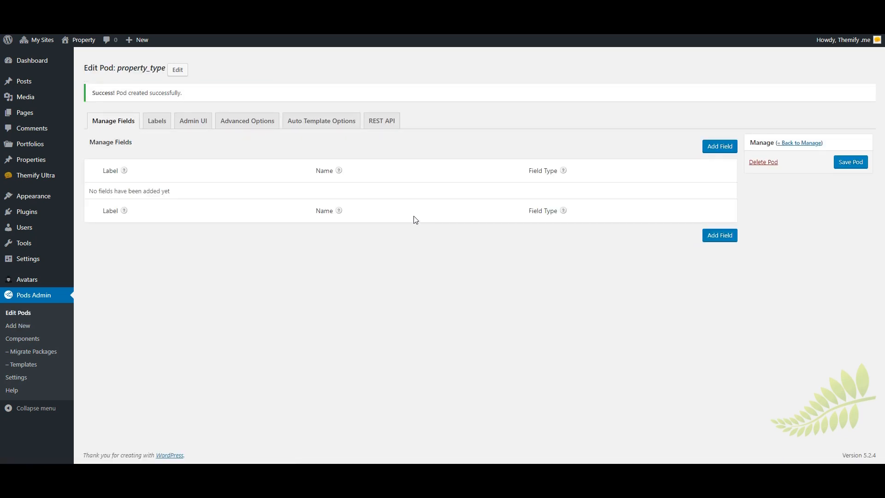
pyautogui.click(245, 123)
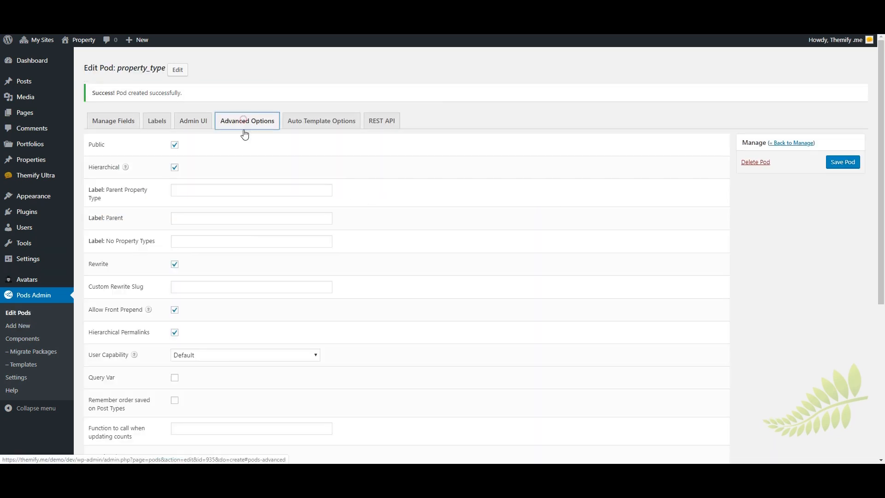
pyautogui.scroll(-5, 251, 241)
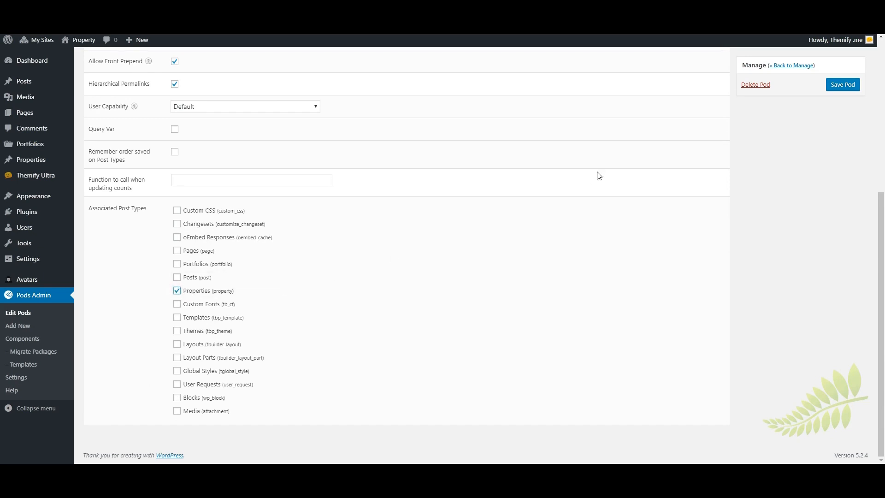
pyautogui.scroll(4, 799, 98)
pyautogui.click(843, 98)
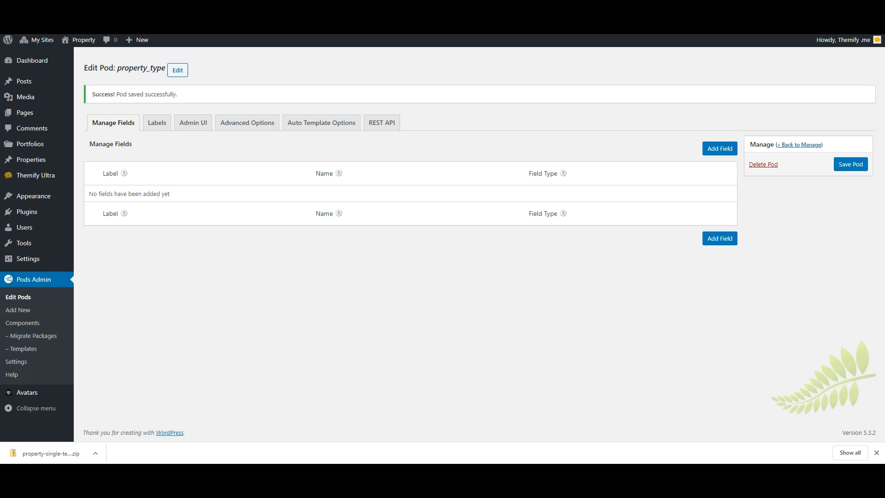
# Go to Themify Ultra Templates and start a new template.
pyautogui.moveTo(36, 175)
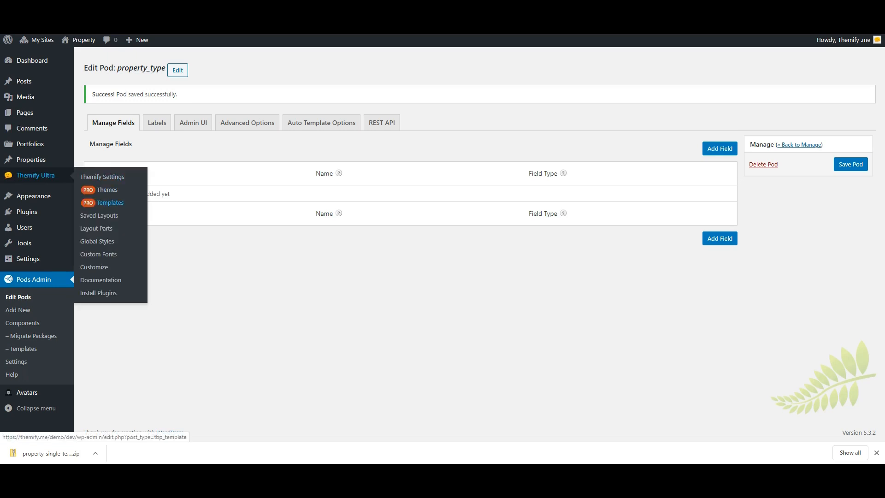
pyautogui.click(102, 205)
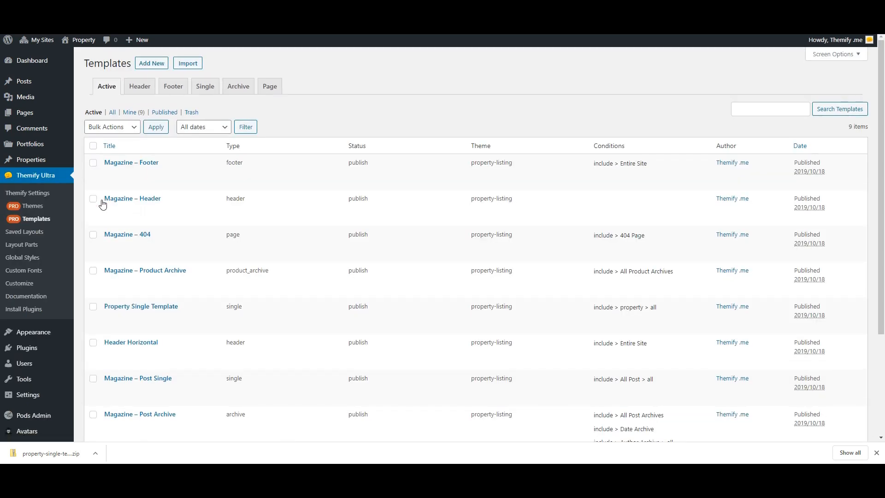
pyautogui.click(152, 66)
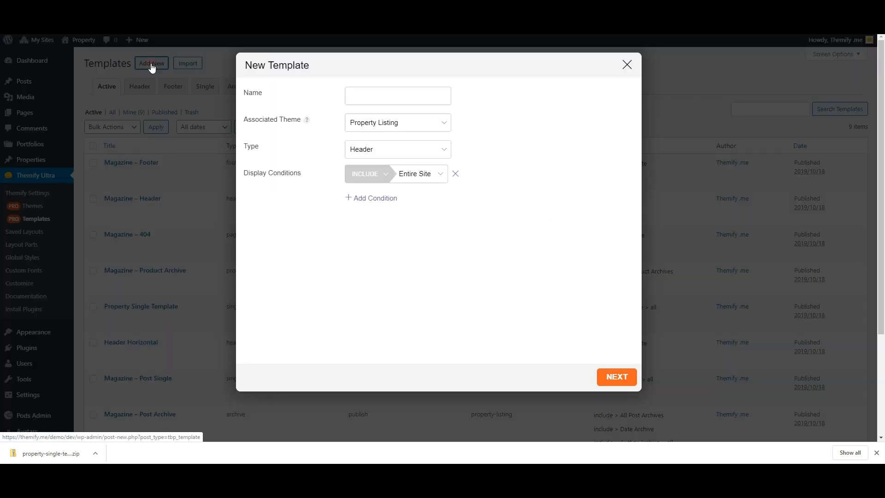
# Make it an Archive template named 'Property Archive' shown on All Property Archives.
pyautogui.click(364, 152)
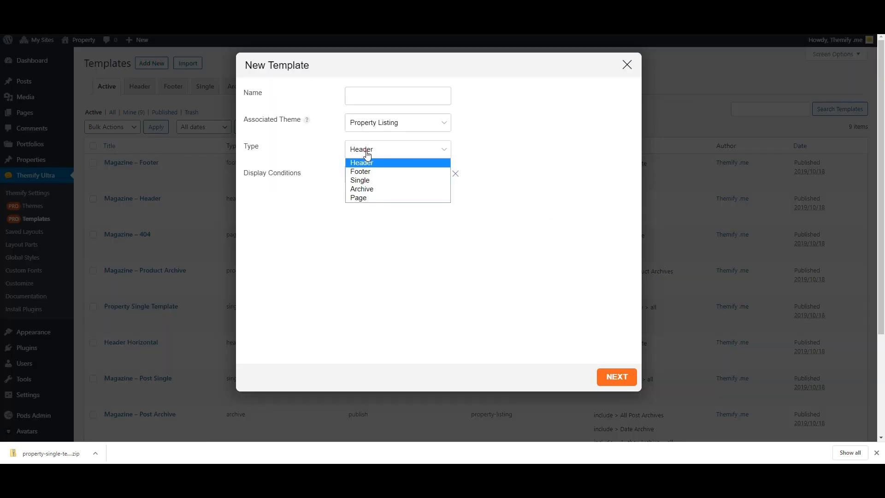
pyautogui.click(371, 193)
pyautogui.click(374, 97)
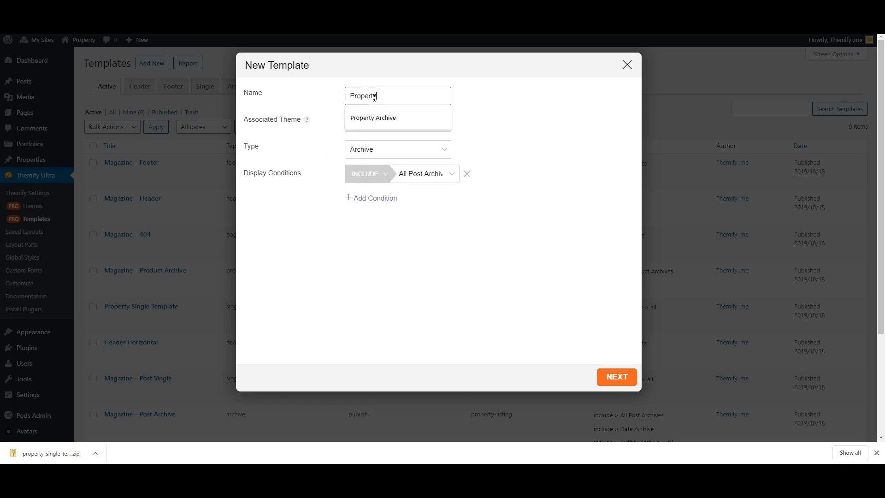
pyautogui.write('Property Archive')
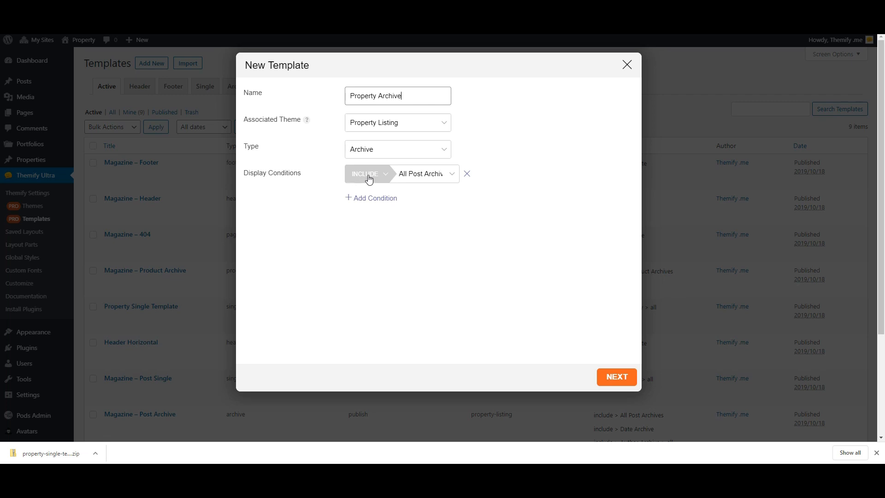
pyautogui.click(436, 179)
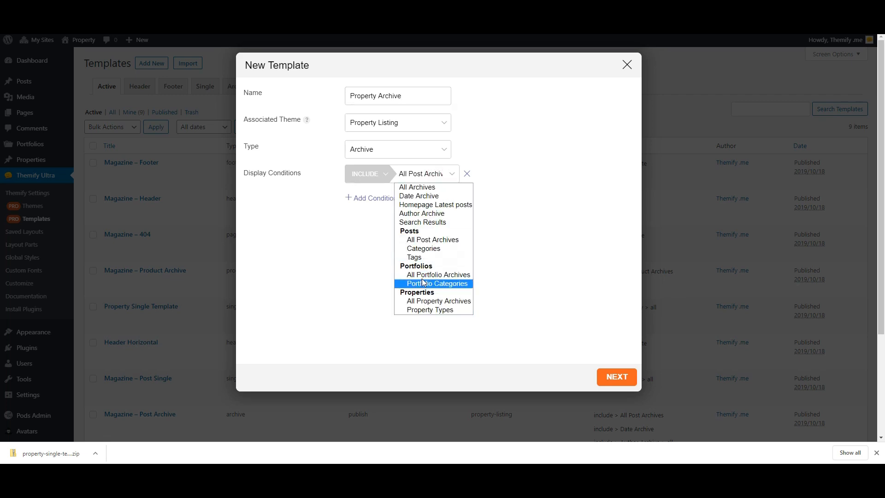
pyautogui.click(434, 303)
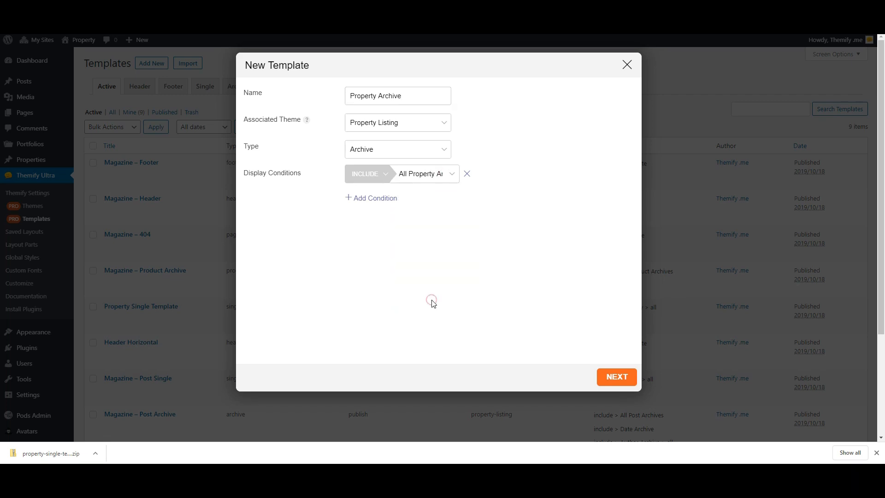
pyautogui.click(612, 378)
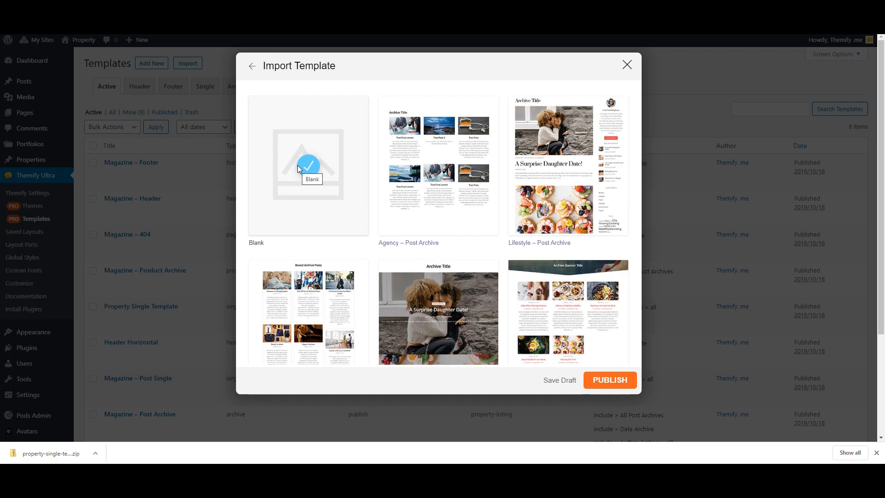
# Publish the blank layout, add an Archive Title module, and insert a one-column row below it.
pyautogui.click(614, 381)
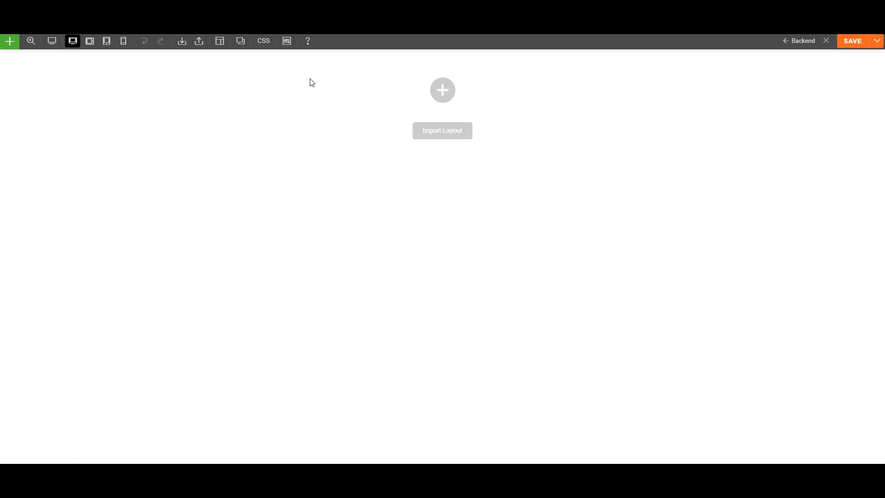
pyautogui.click(444, 64)
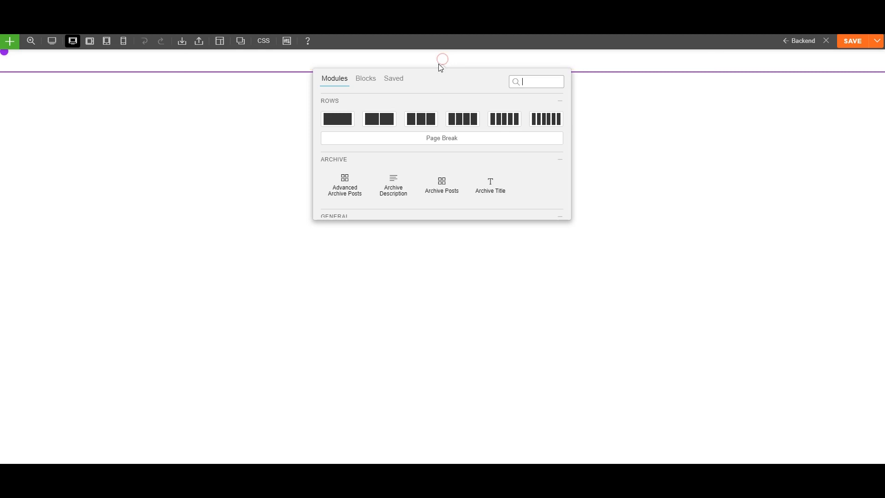
pyautogui.moveTo(488, 186); pyautogui.dragTo(431, 64)
pyautogui.click(561, 95)
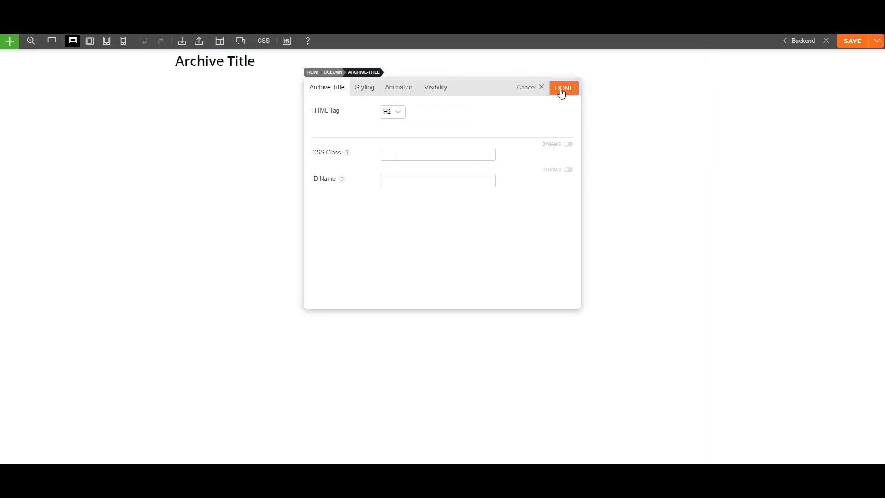
pyautogui.moveTo(413, 67)
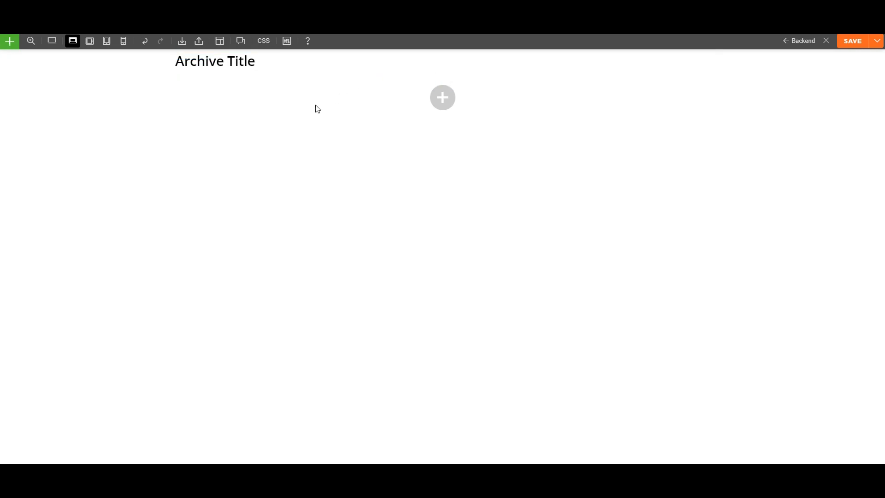
pyautogui.click(438, 97)
pyautogui.click(350, 98)
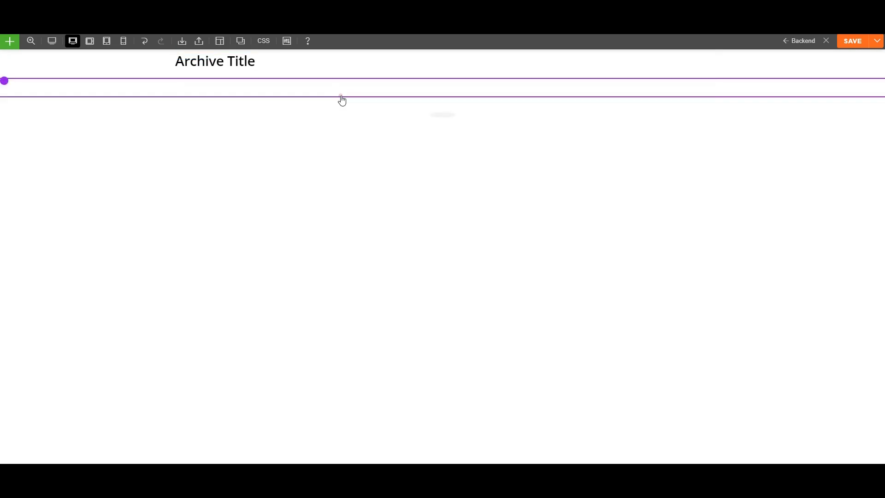
# Drop an Advanced Archive Posts module into the new row with Masonry enabled.
pyautogui.click(441, 88)
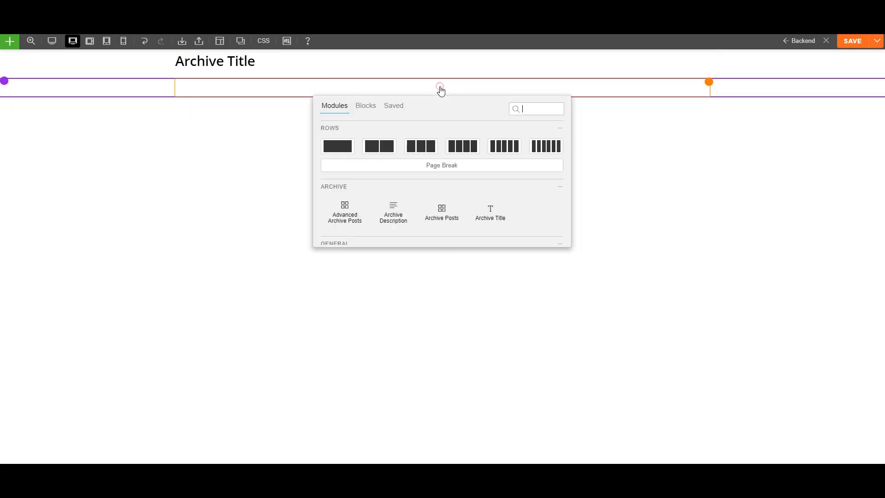
pyautogui.moveTo(346, 213); pyautogui.dragTo(386, 102)
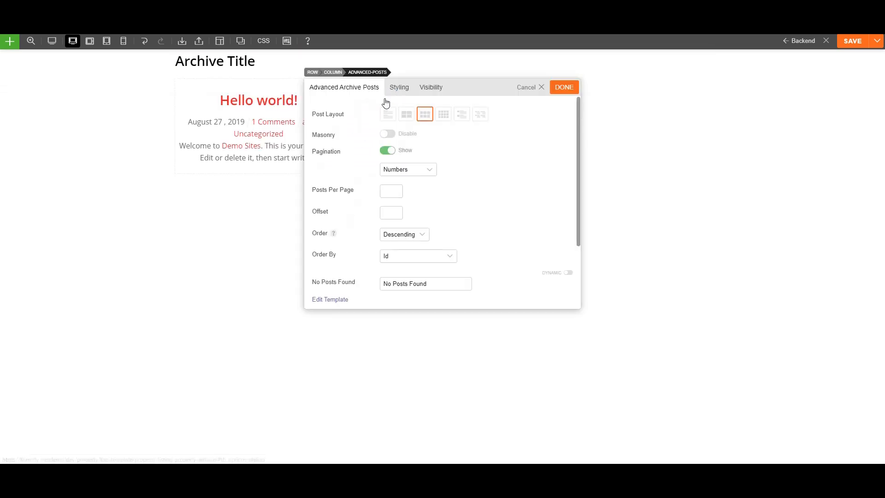
pyautogui.click(389, 134)
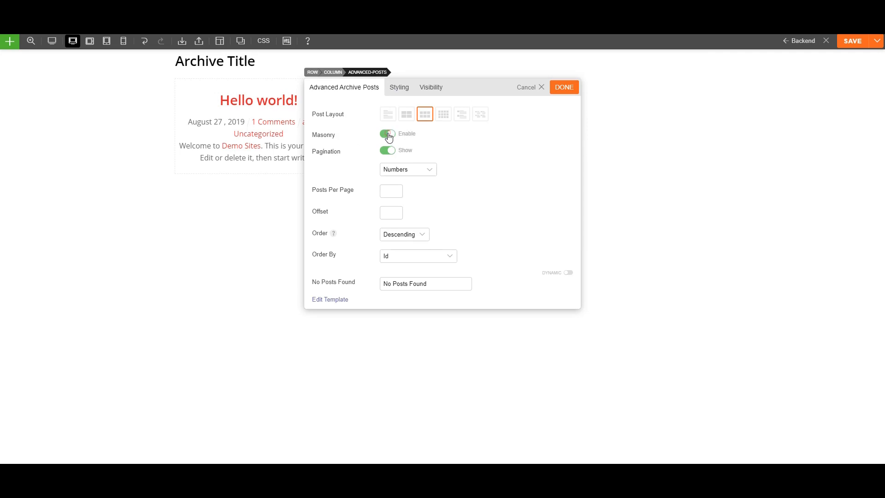
pyautogui.click(570, 92)
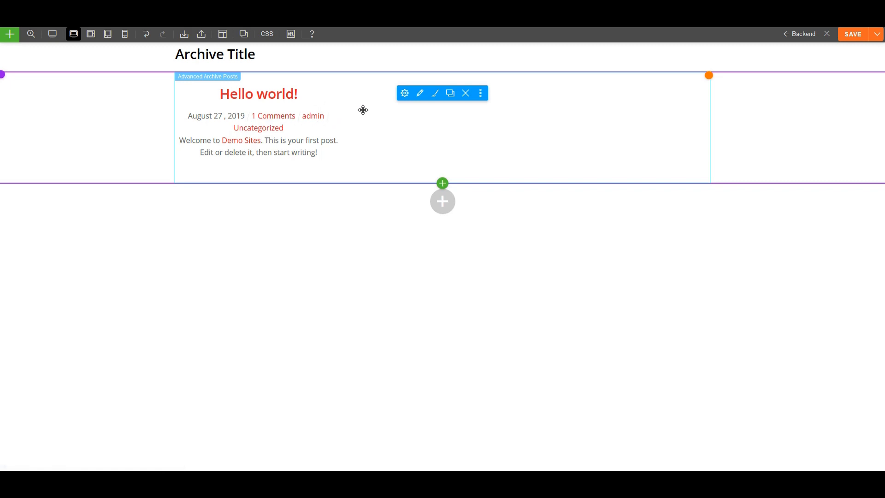
# Delete the Post Title from the listing's post layout and list the Single modules.
pyautogui.click(419, 95)
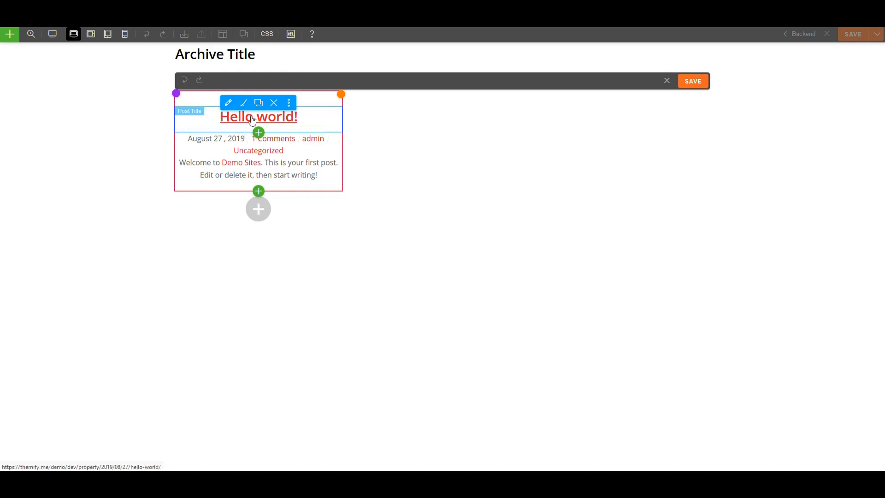
pyautogui.click(274, 107)
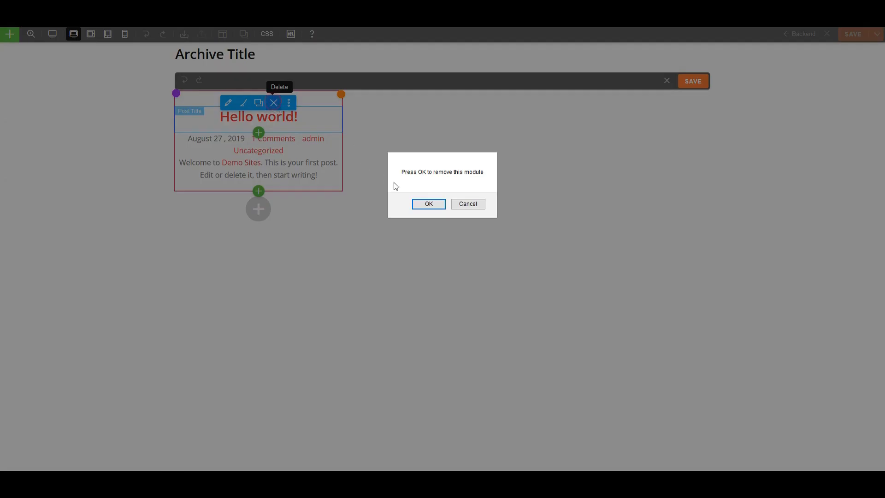
pyautogui.click(427, 201)
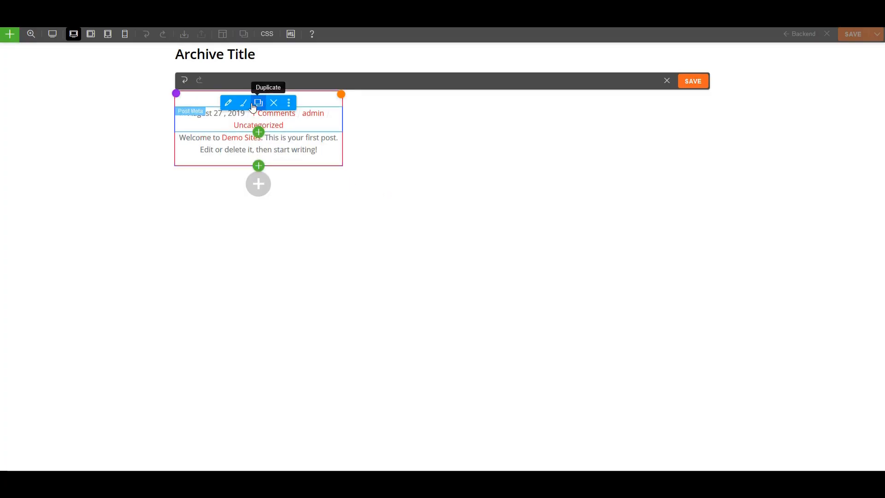
pyautogui.click(259, 133)
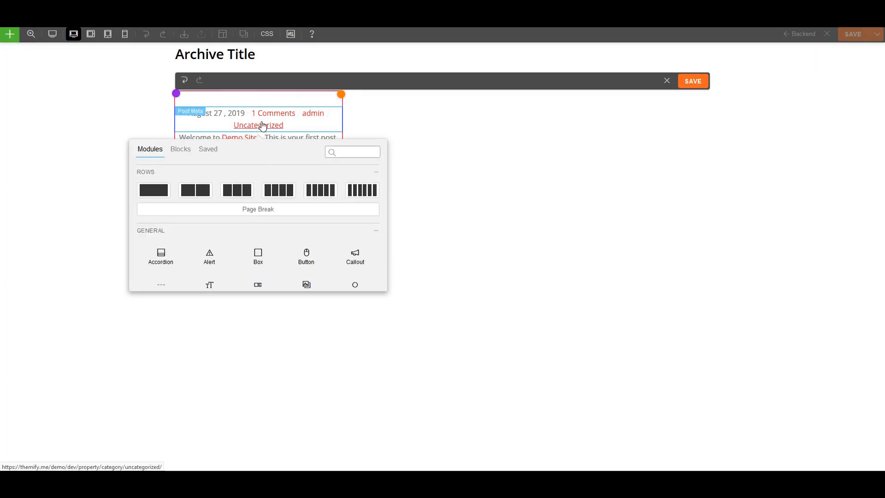
pyautogui.scroll(-10, 242, 240)
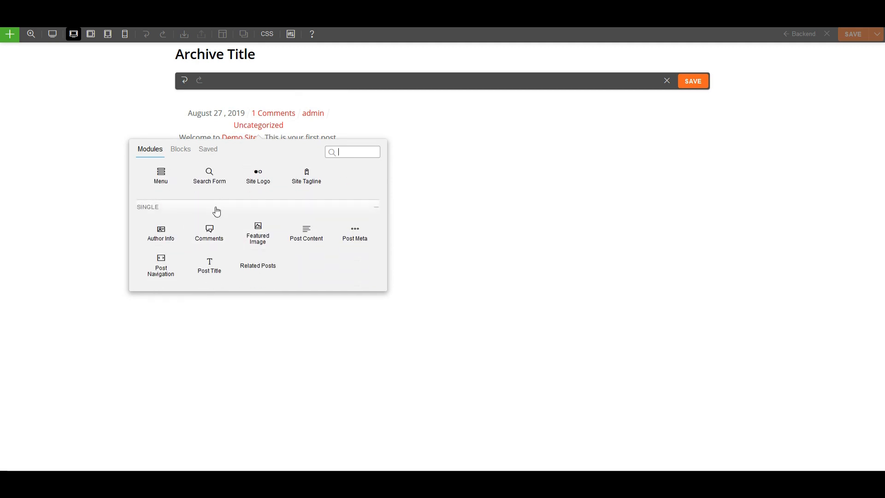
# Add a Post Meta module at the top, without date or comments, showing Property post type terms.
pyautogui.moveTo(355, 233); pyautogui.dragTo(258, 119)
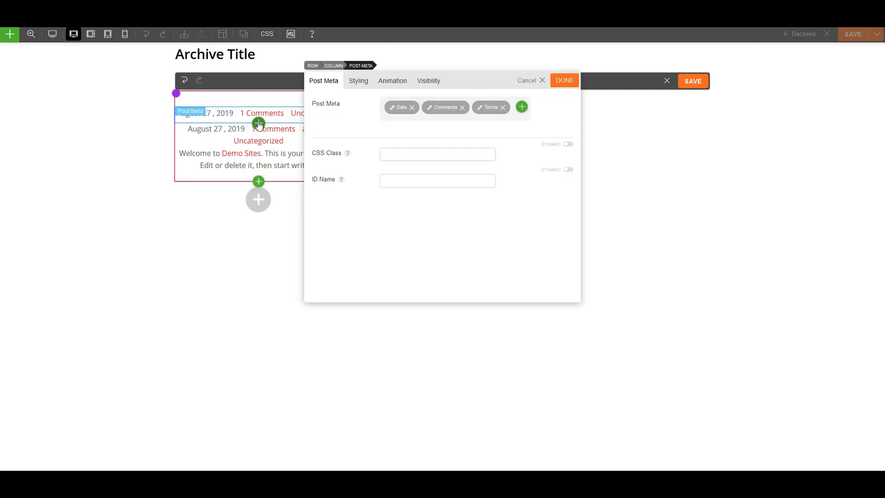
pyautogui.click(413, 108)
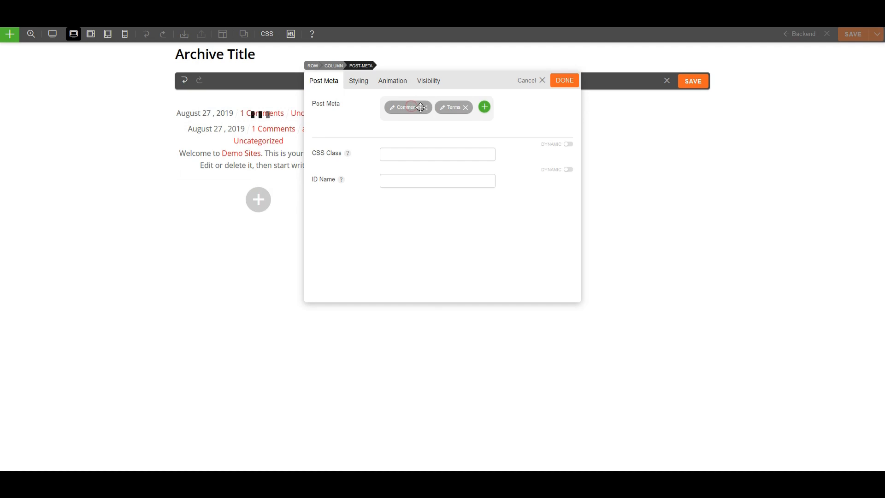
pyautogui.click(425, 109)
pyautogui.click(392, 109)
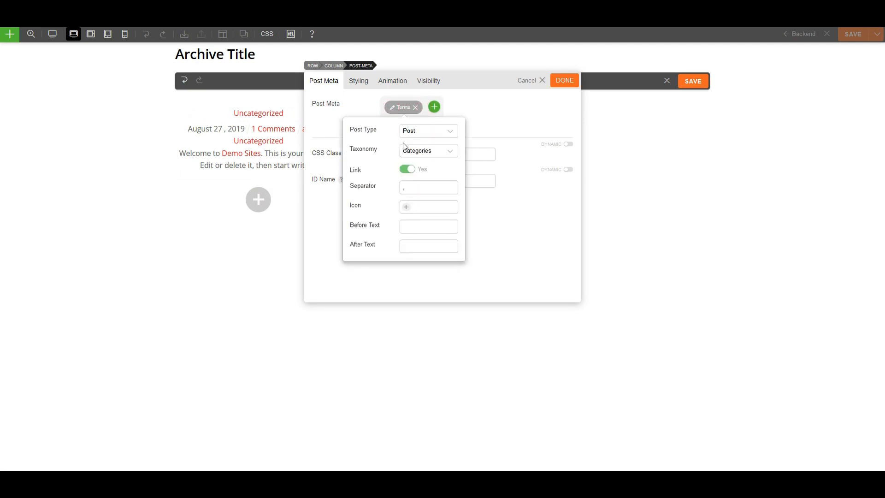
pyautogui.click(416, 136)
pyautogui.click(419, 154)
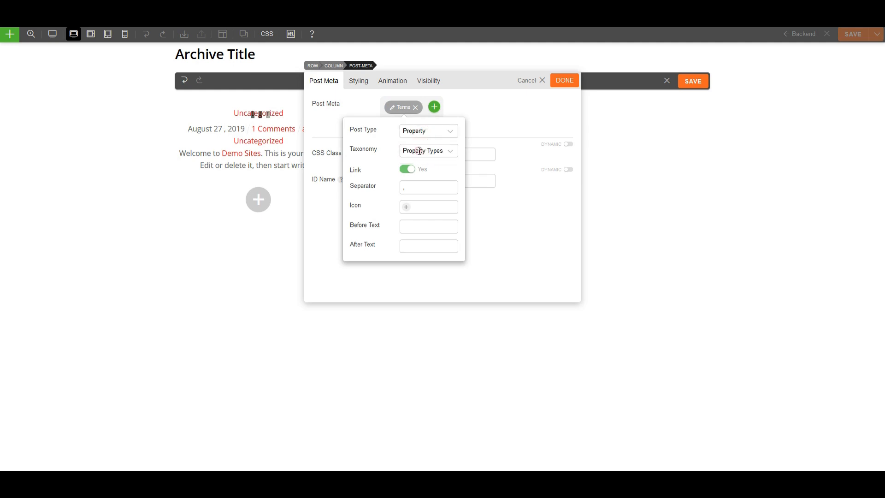
pyautogui.click(485, 131)
pyautogui.click(562, 82)
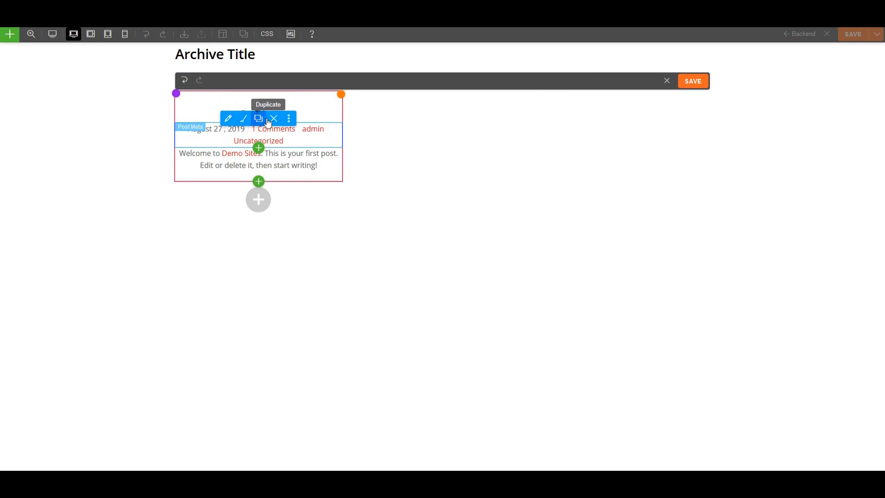
# Delete the old date-and-comments Post Meta module and drop a Post Title module below the property-type line.
pyautogui.click(275, 119)
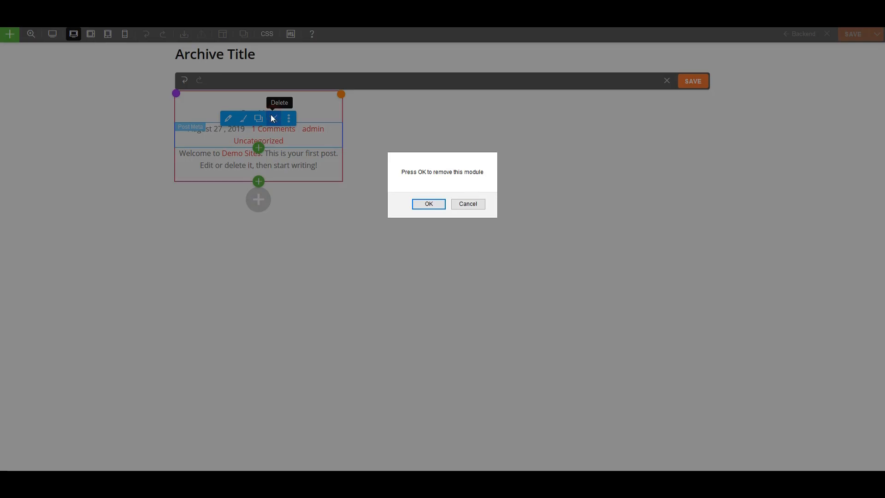
pyautogui.click(417, 203)
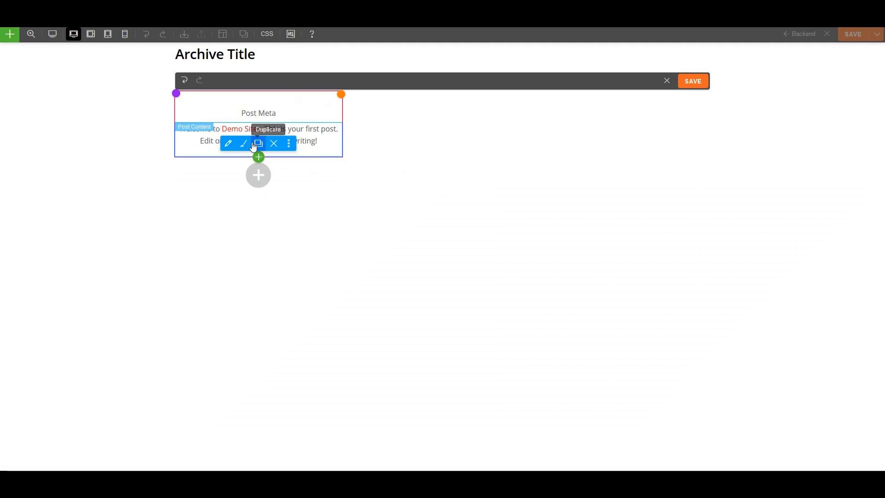
pyautogui.click(259, 122)
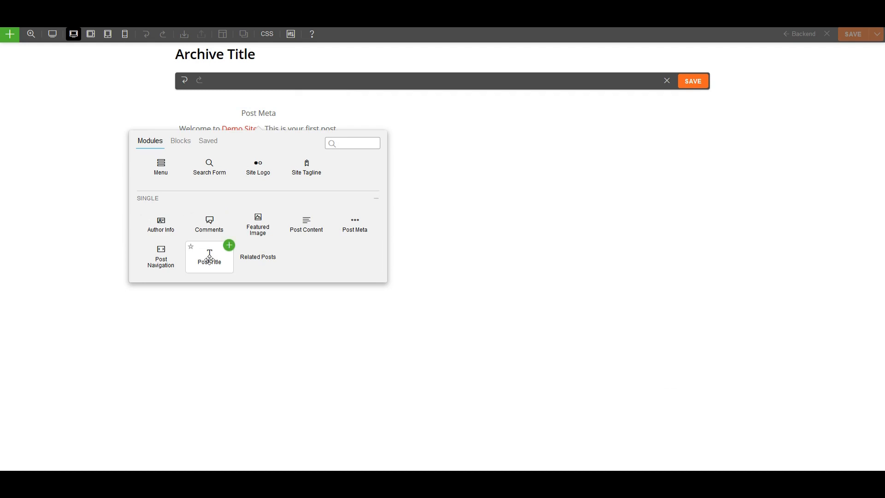
pyautogui.moveTo(209, 259); pyautogui.dragTo(255, 132)
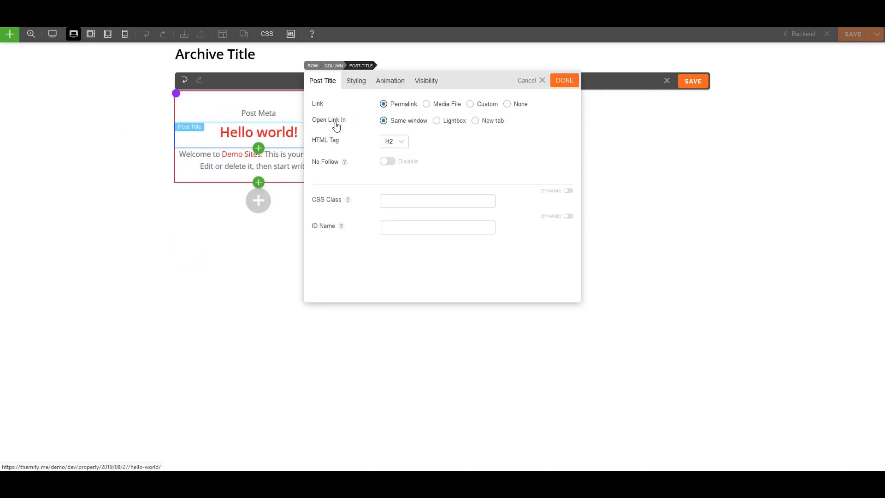
pyautogui.click(562, 86)
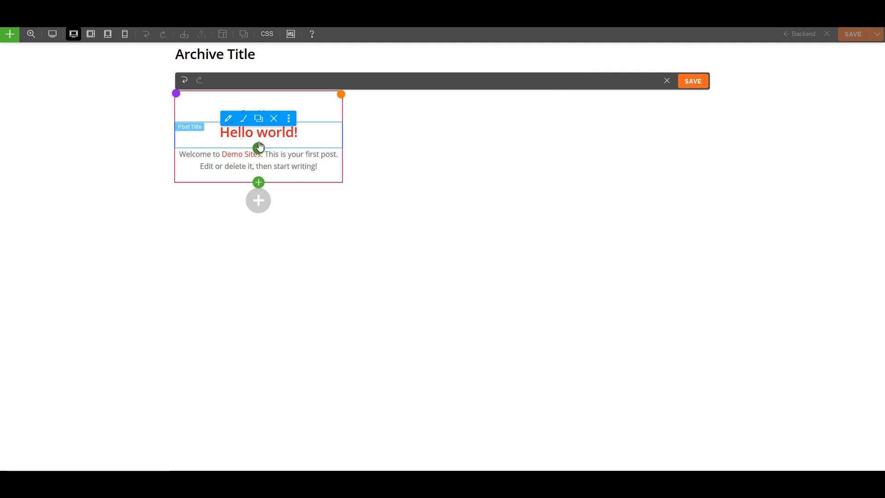
pyautogui.click(259, 148)
pyautogui.scroll(5, 233, 243)
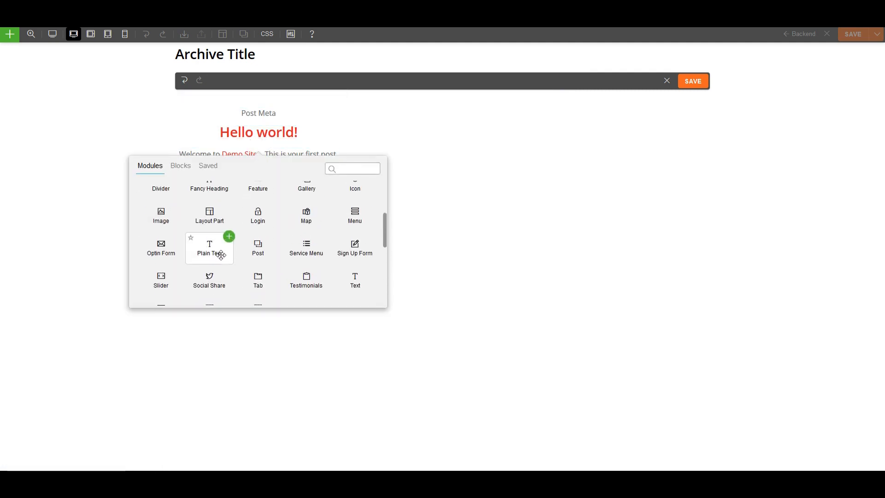
# Add a Text module under the title showing the dynamic 'price' custom field with '$' before it.
pyautogui.scroll(-2, 221, 252)
pyautogui.moveTo(361, 240); pyautogui.dragTo(267, 154)
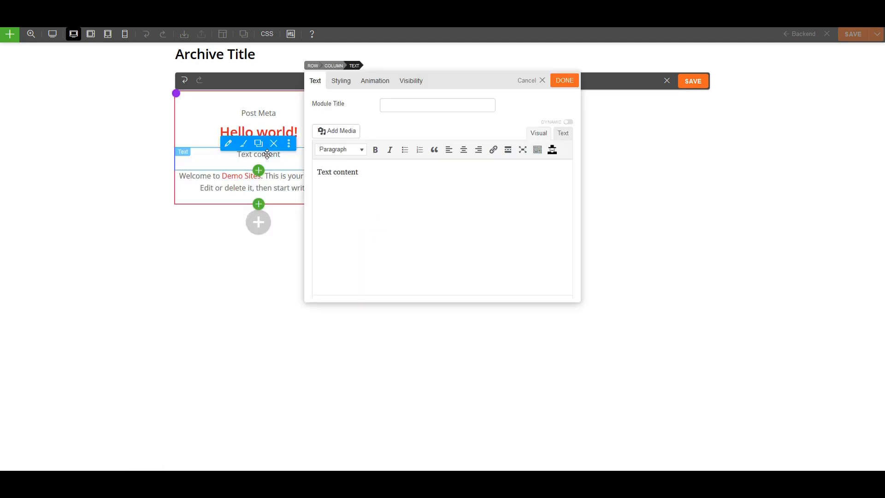
pyautogui.click(568, 122)
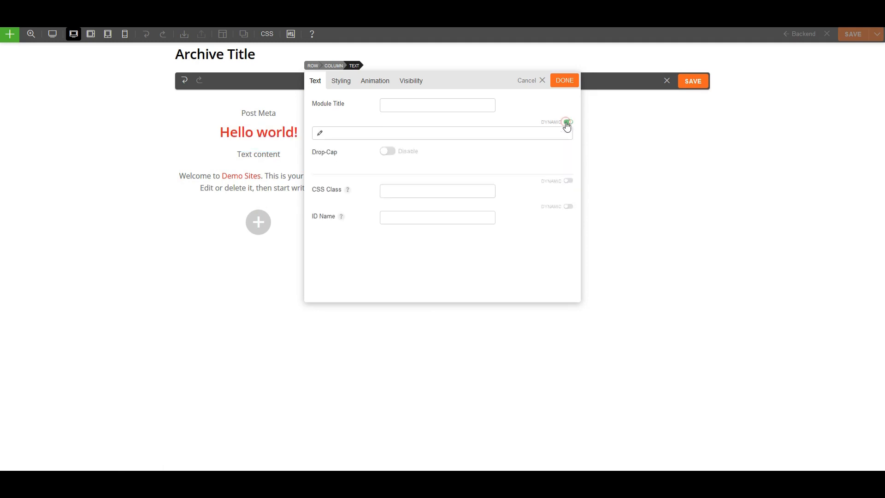
pyautogui.click(321, 134)
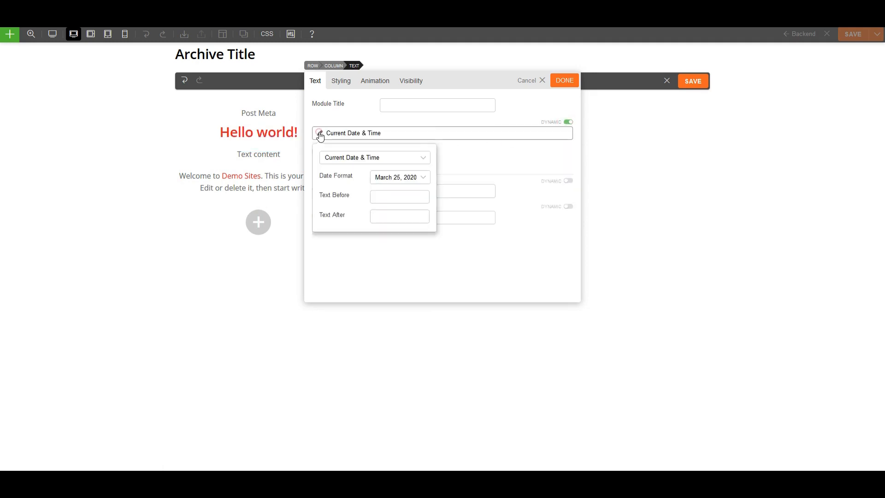
pyautogui.click(359, 160)
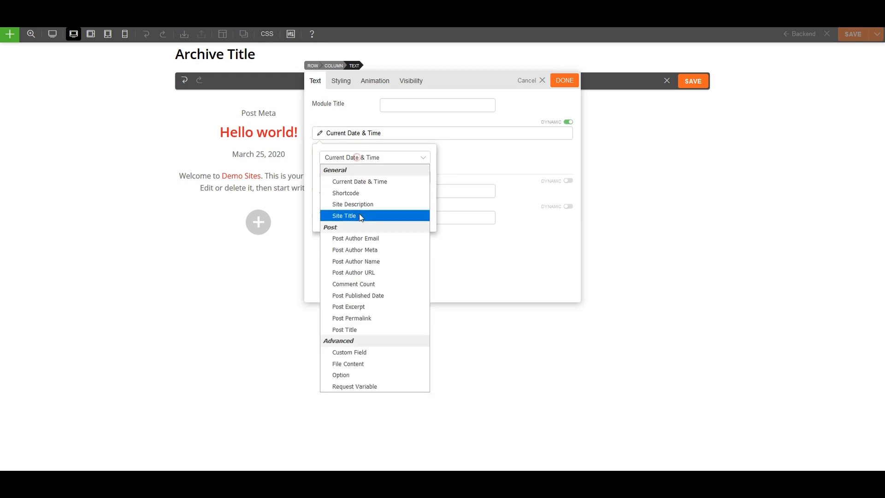
pyautogui.click(361, 351)
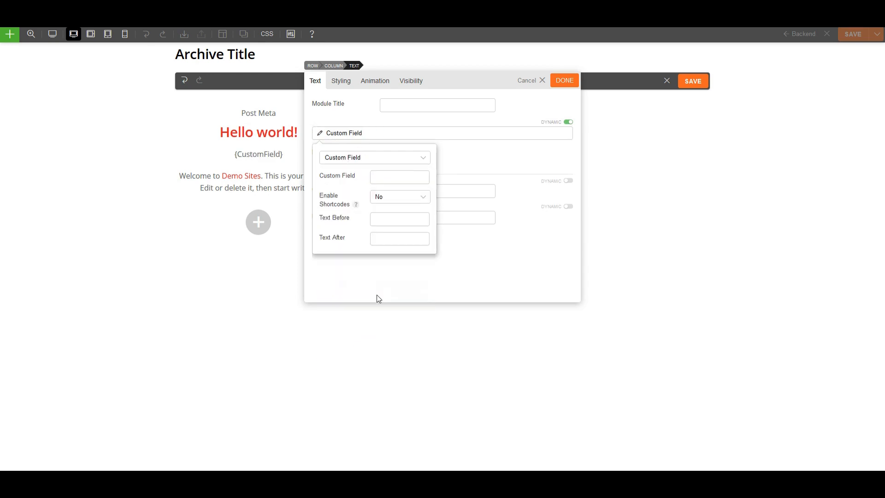
pyautogui.click(400, 178)
pyautogui.click(382, 190)
pyautogui.click(392, 221)
pyautogui.click(483, 251)
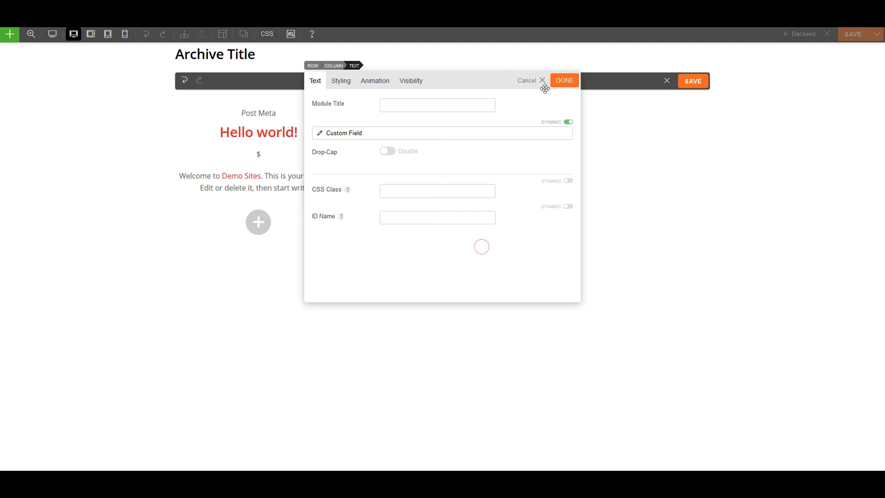
pyautogui.click(568, 84)
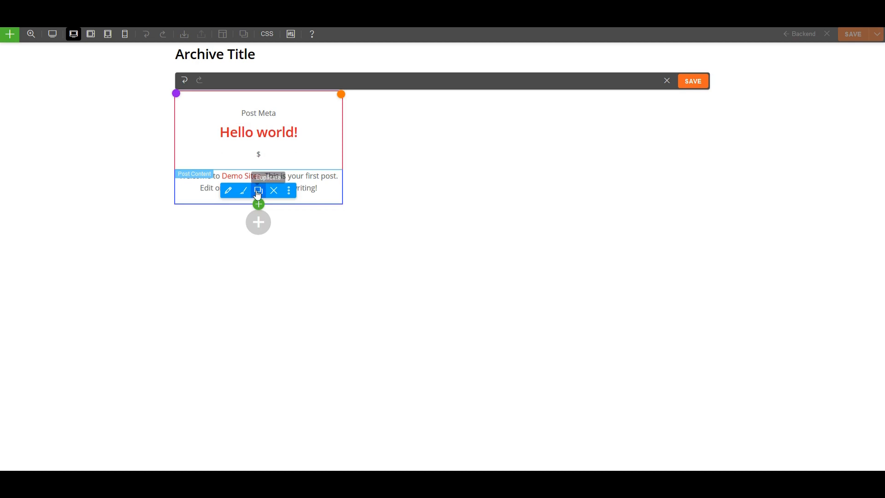
# Insert a two-column row below the price line and duplicate it.
pyautogui.click(258, 204)
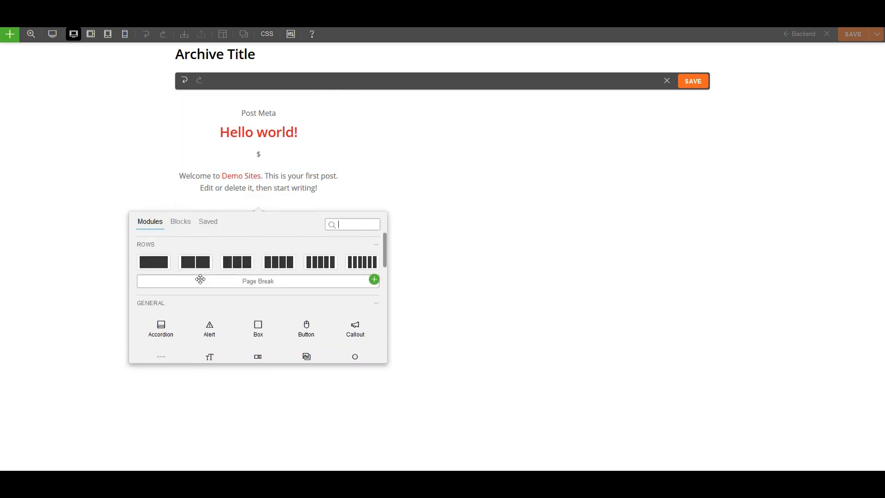
pyautogui.moveTo(200, 267); pyautogui.dragTo(249, 176)
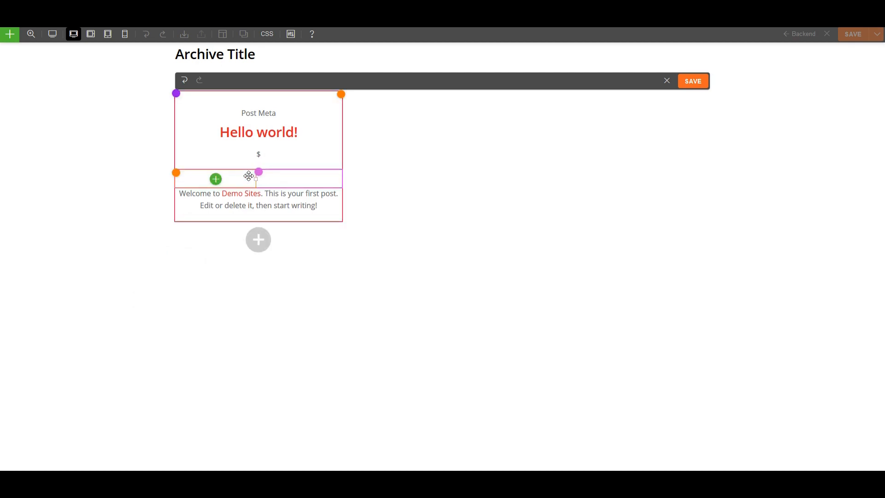
pyautogui.moveTo(257, 173)
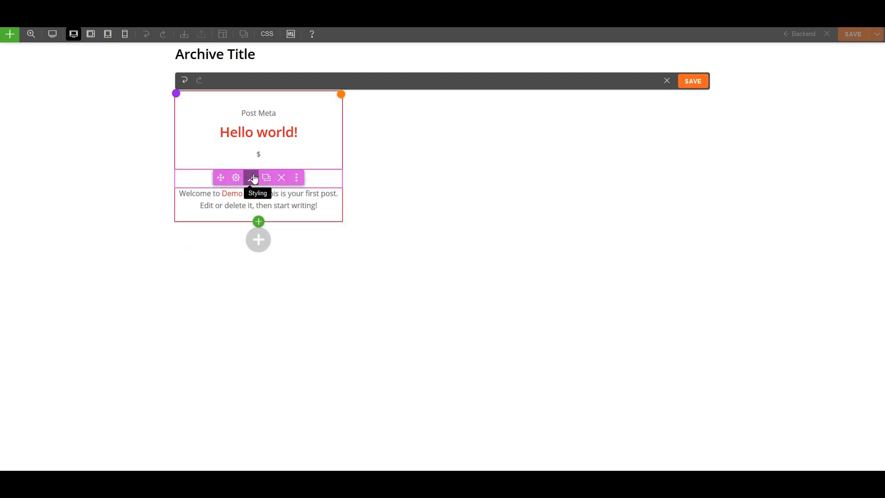
pyautogui.click(265, 178)
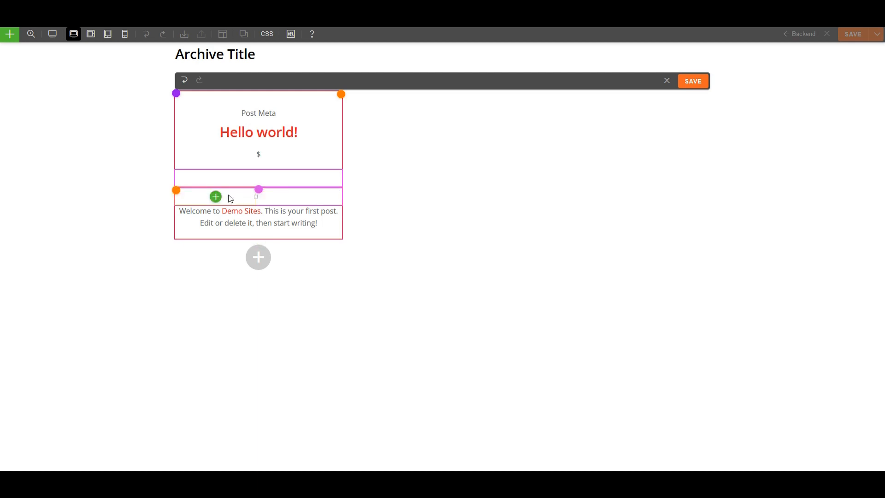
pyautogui.click(214, 179)
pyautogui.moveTo(240, 259)
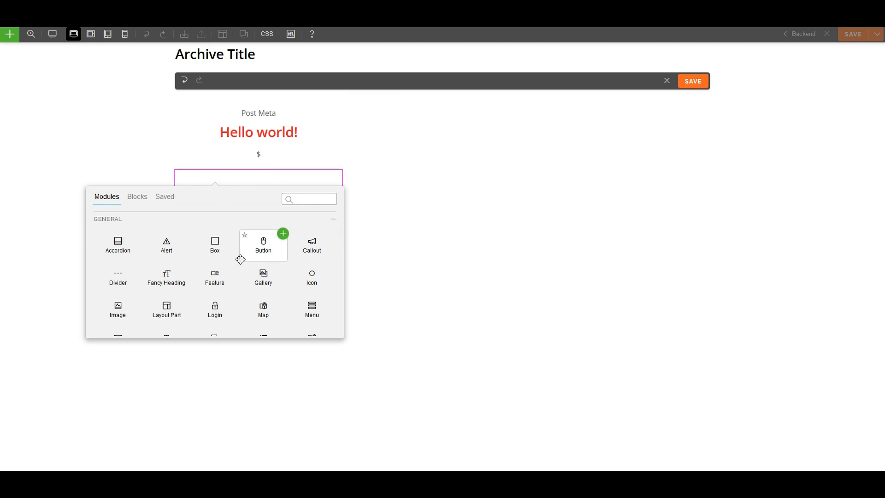
# Add a Text module in the first column showing the 'size' custom field followed by 'sqft'.
pyautogui.scroll(-3, 196, 277)
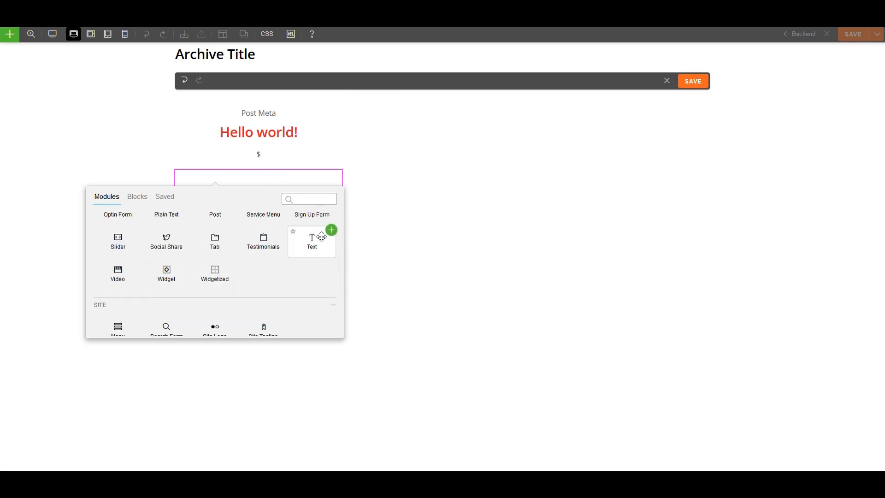
pyautogui.click(331, 229)
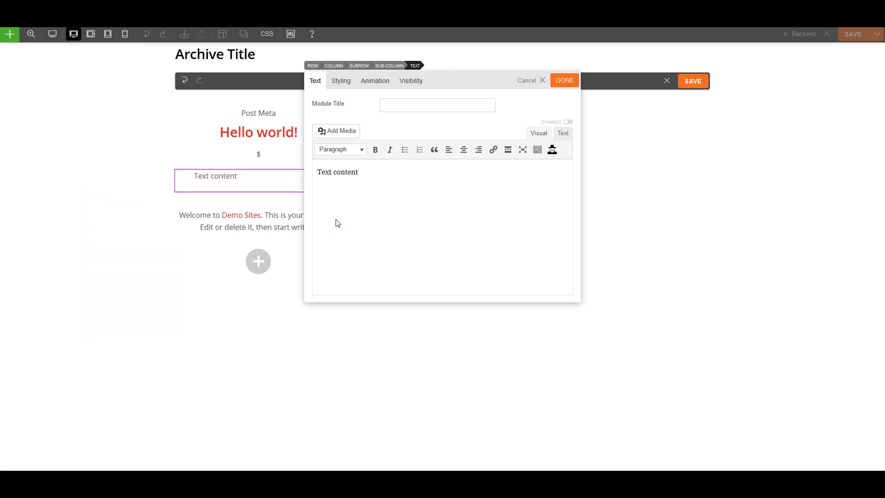
pyautogui.click(568, 122)
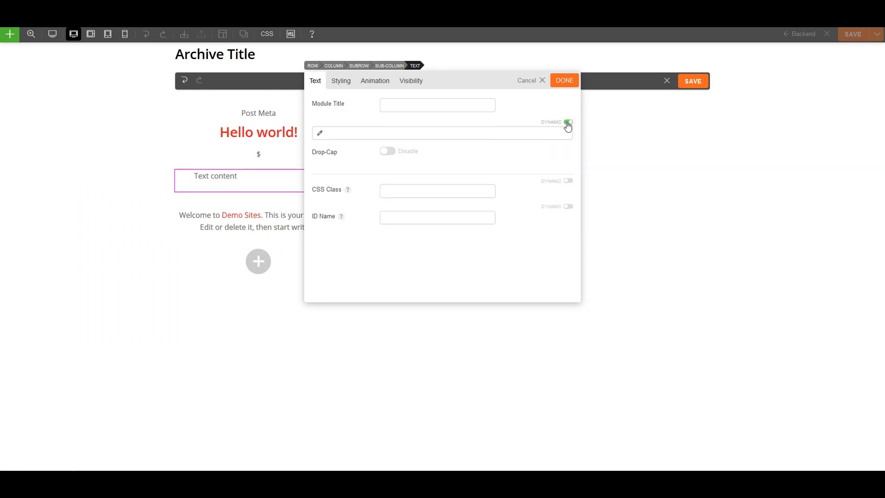
pyautogui.click(320, 134)
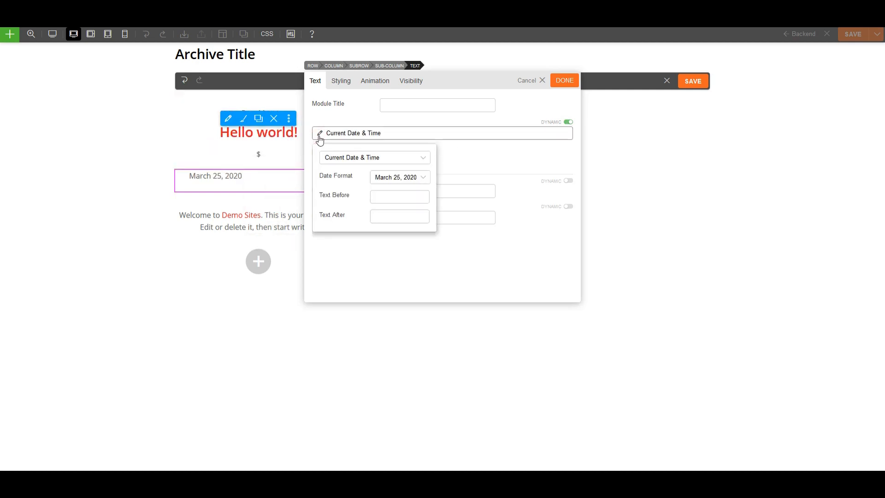
pyautogui.click(333, 159)
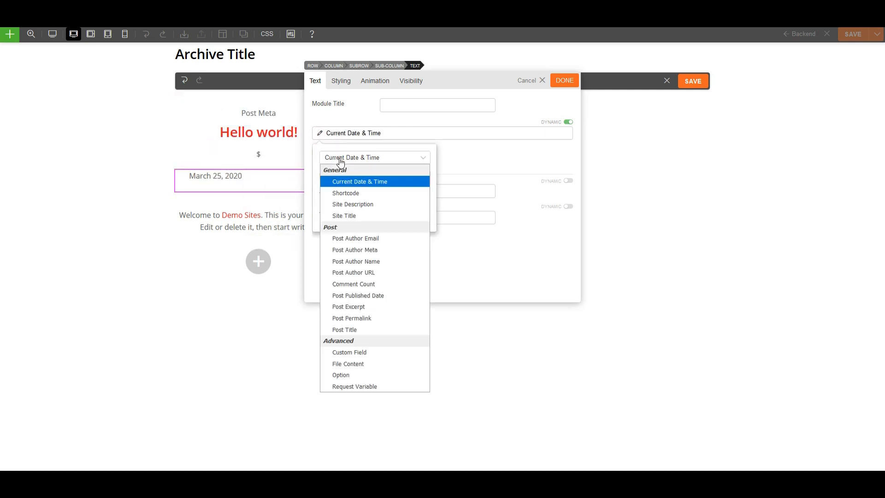
pyautogui.click(354, 353)
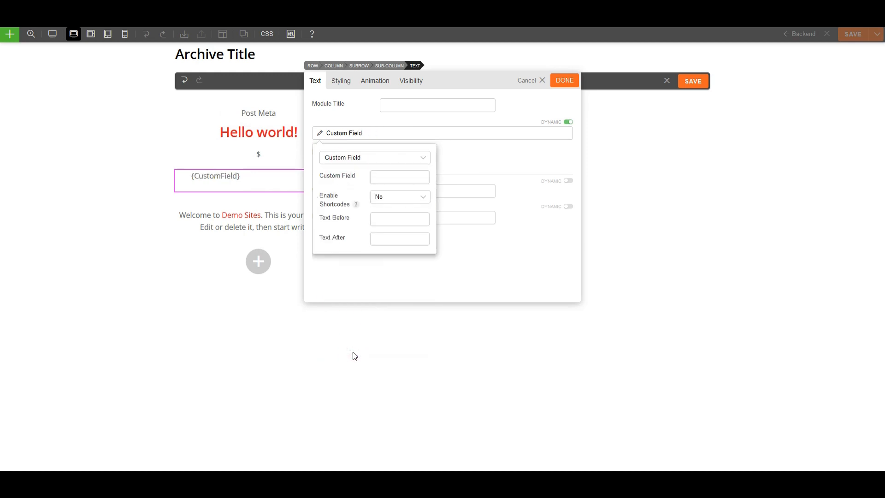
pyautogui.click(385, 178)
pyautogui.write('size')
pyautogui.click(380, 189)
pyautogui.click(386, 238)
pyautogui.write('sqft')
pyautogui.click(454, 248)
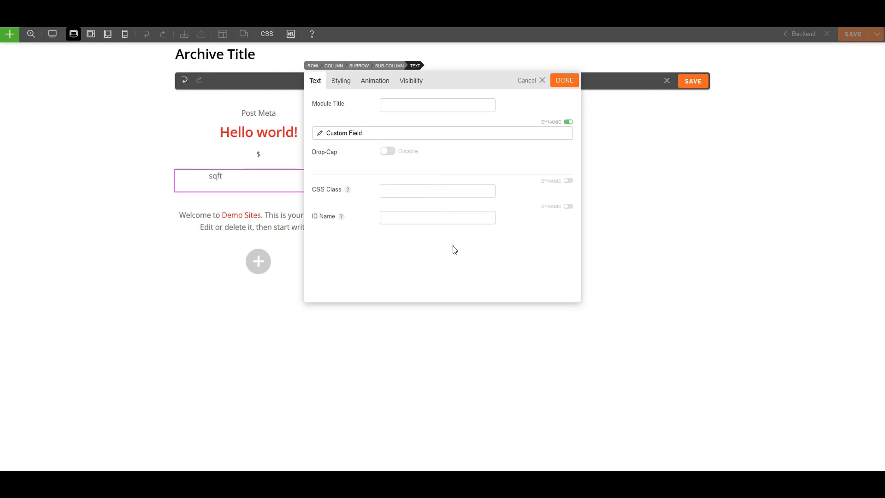
pyautogui.click(564, 82)
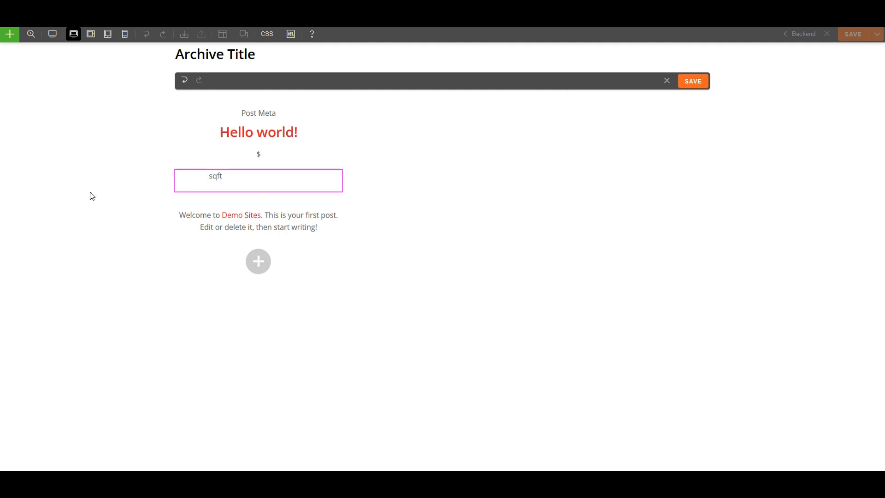
# Duplicate the sqft module into the right column and switch it to the 'bedrooms' field with no suffix.
pyautogui.moveTo(215, 180)
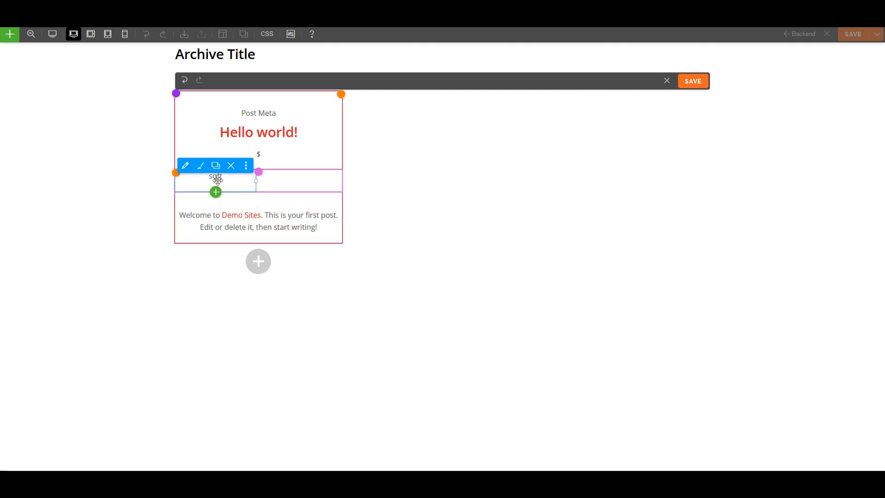
pyautogui.click(216, 165)
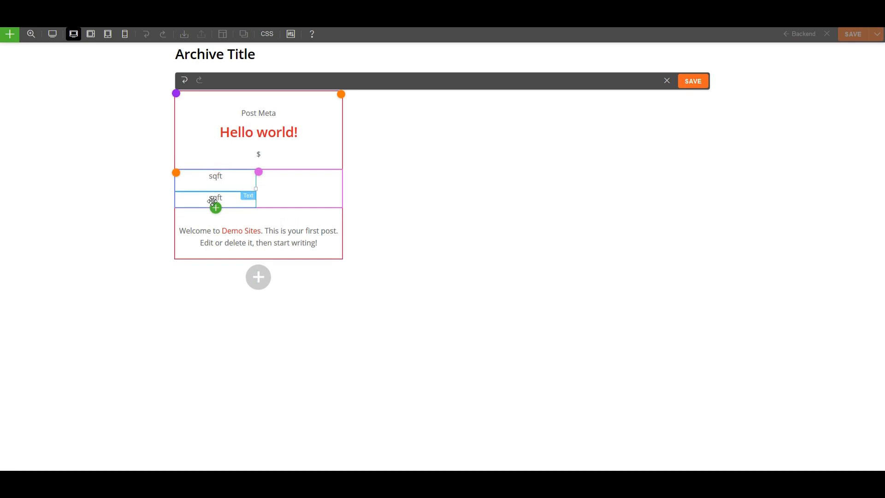
pyautogui.moveTo(213, 199); pyautogui.dragTo(302, 182)
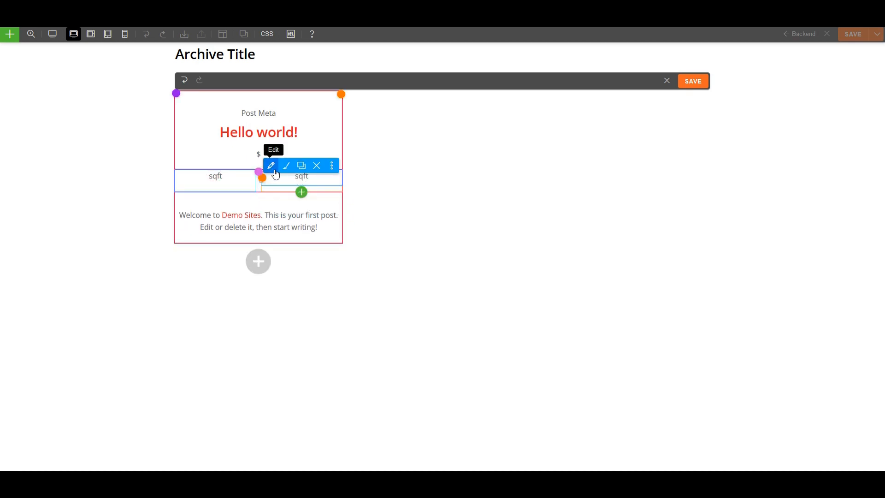
pyautogui.click(272, 167)
pyautogui.click(338, 133)
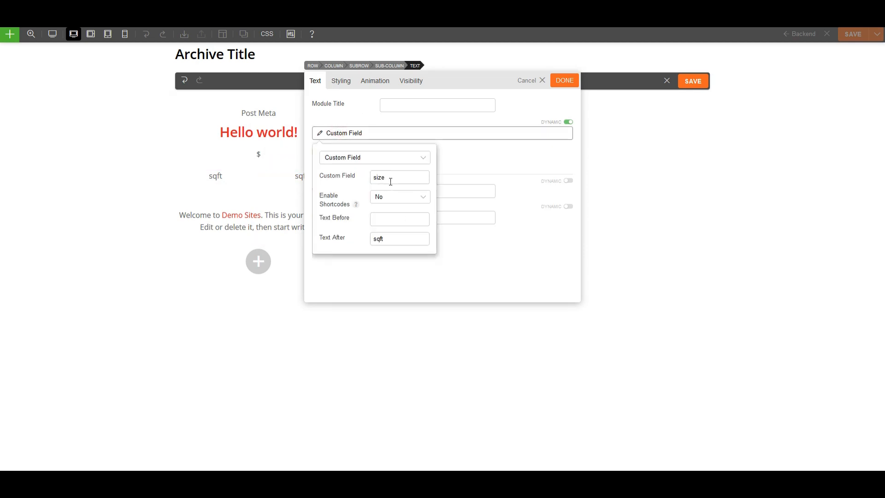
pyautogui.doubleClick(400, 179)
pyautogui.write('bedr')
pyautogui.click(388, 190)
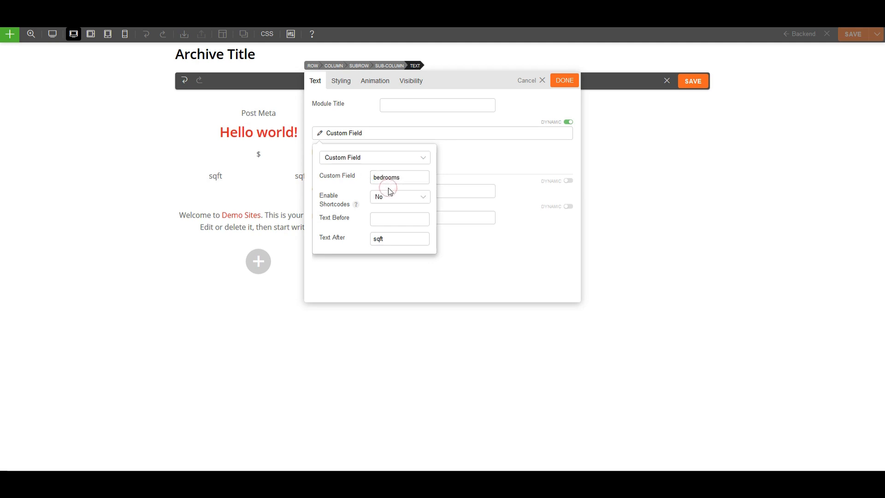
pyautogui.doubleClick(394, 237)
pyautogui.press('BackSpace')
pyautogui.click(455, 242)
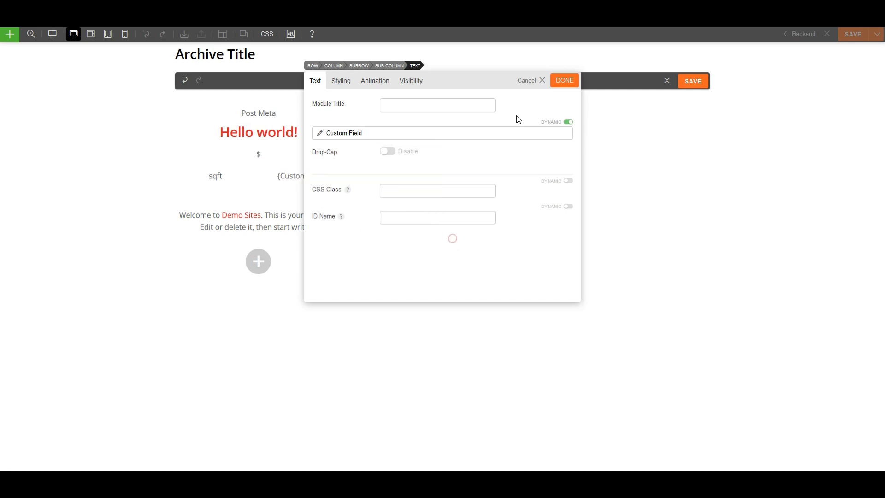
pyautogui.click(565, 82)
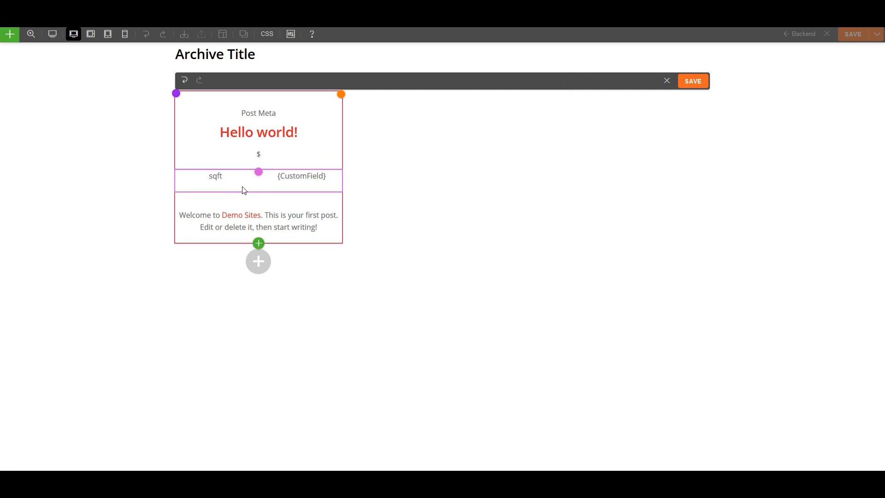
pyautogui.moveTo(216, 179)
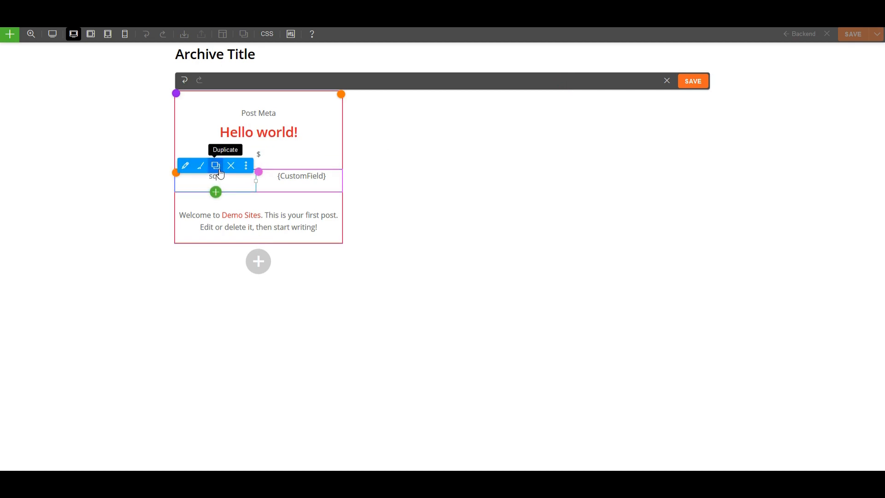
# Copy the sqft module below itself and set the copy to the 'bathrooms' custom field without 'sqft'.
pyautogui.click(216, 166)
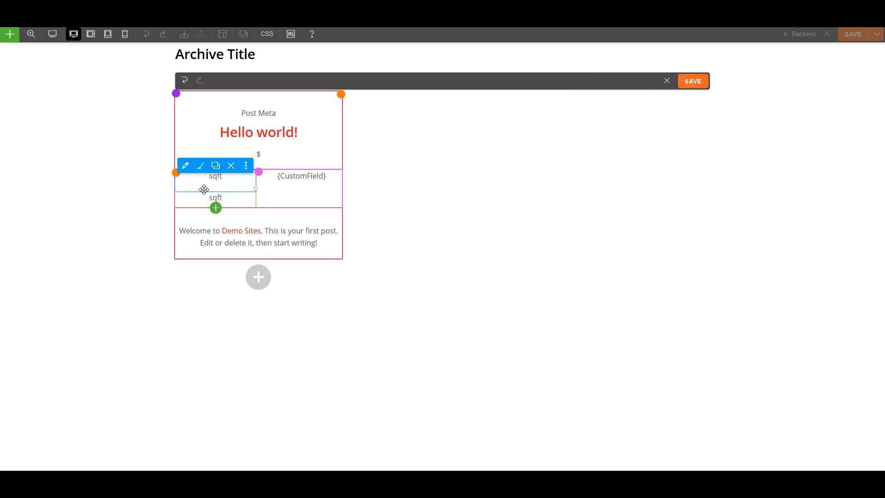
pyautogui.moveTo(200, 200); pyautogui.dragTo(216, 201)
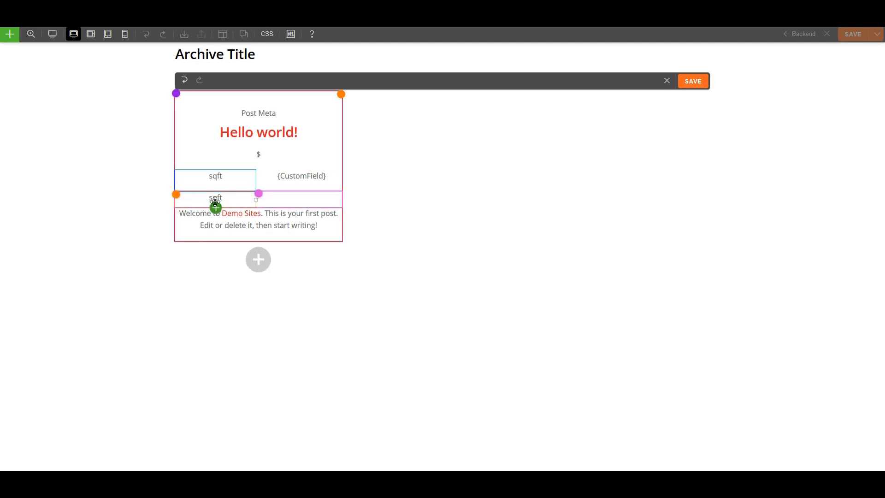
pyautogui.moveTo(215, 200)
pyautogui.click(186, 188)
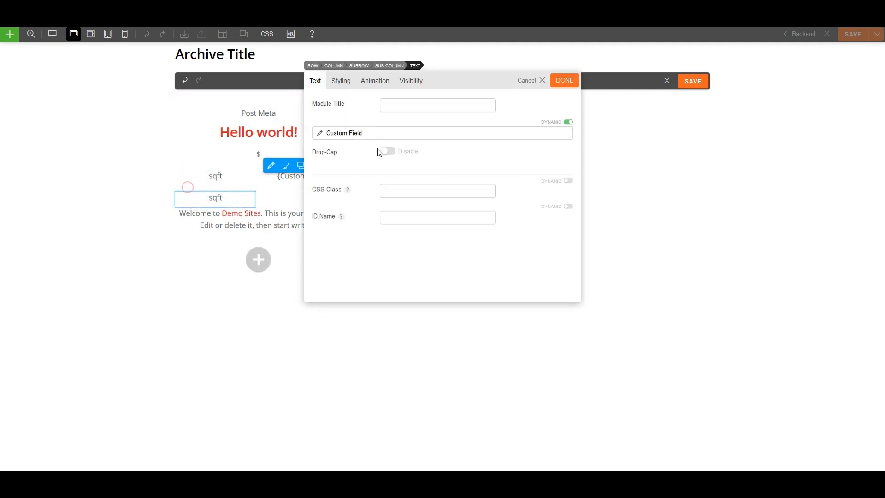
pyautogui.click(341, 133)
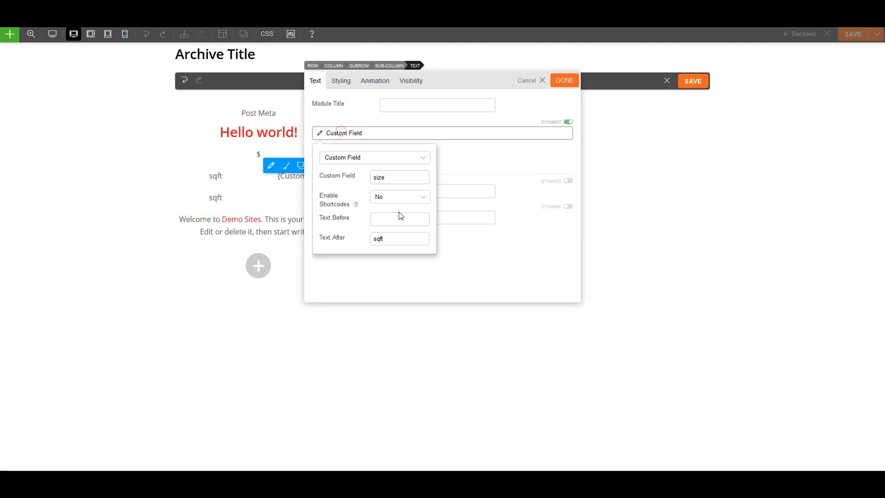
pyautogui.doubleClick(382, 176)
pyautogui.write('ba')
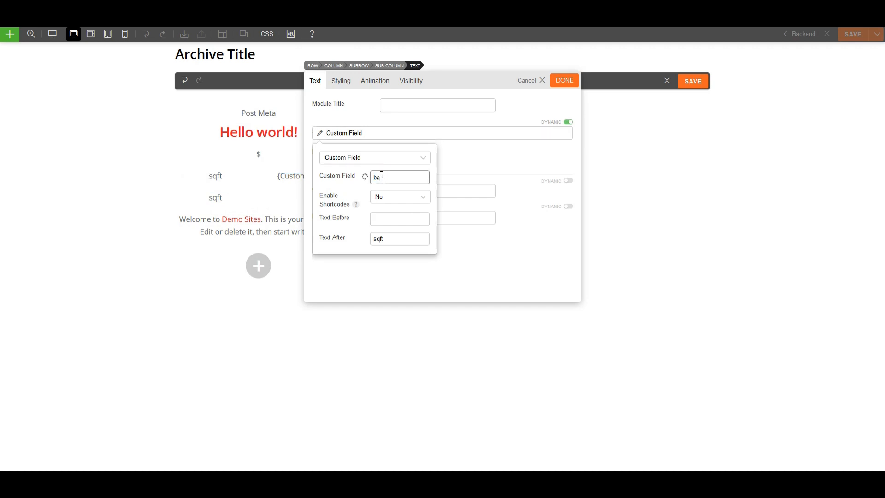
pyautogui.click(388, 190)
pyautogui.doubleClick(381, 238)
pyautogui.press('BackSpace')
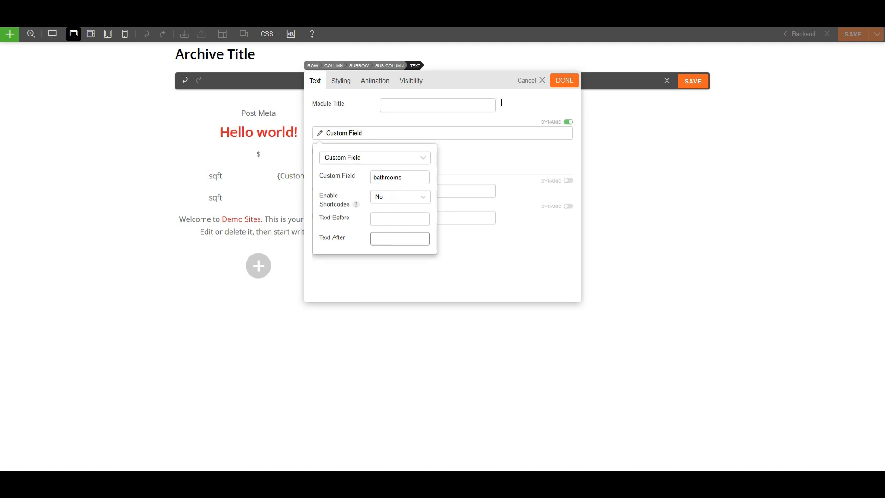
pyautogui.click(469, 266)
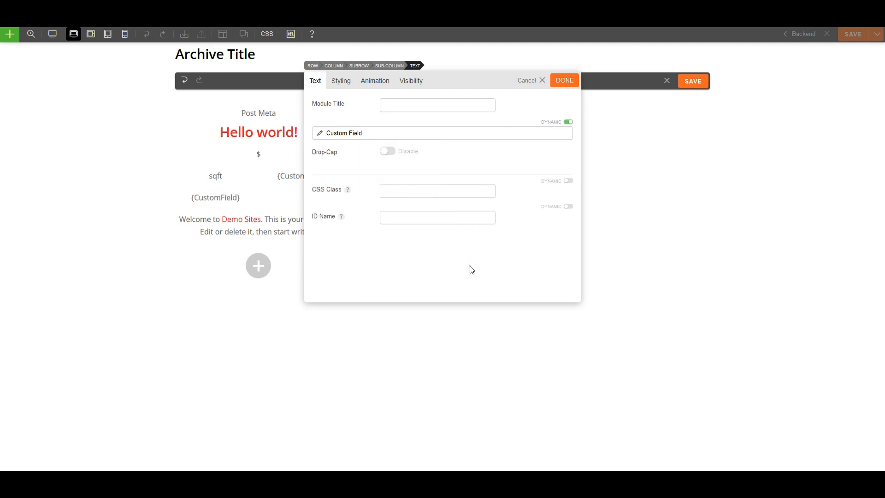
pyautogui.click(570, 83)
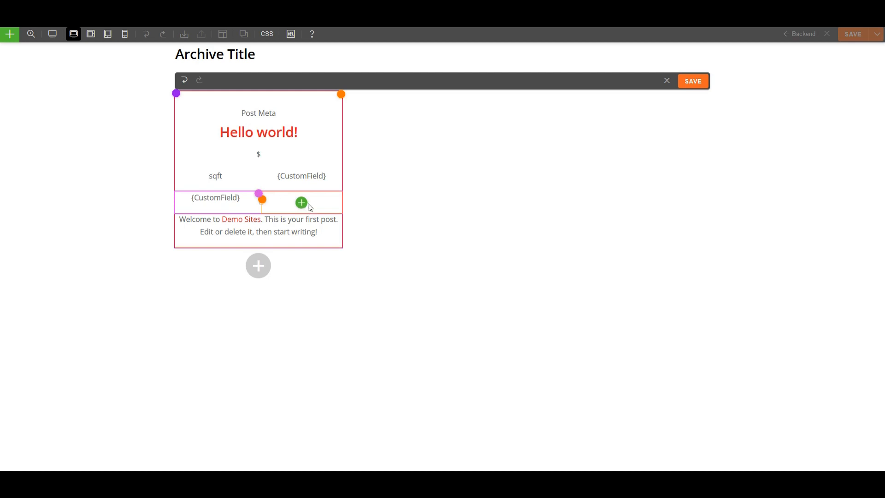
# Copy the bathrooms module into the right cell and point it at the 'parking_spots' custom field.
pyautogui.click(216, 188)
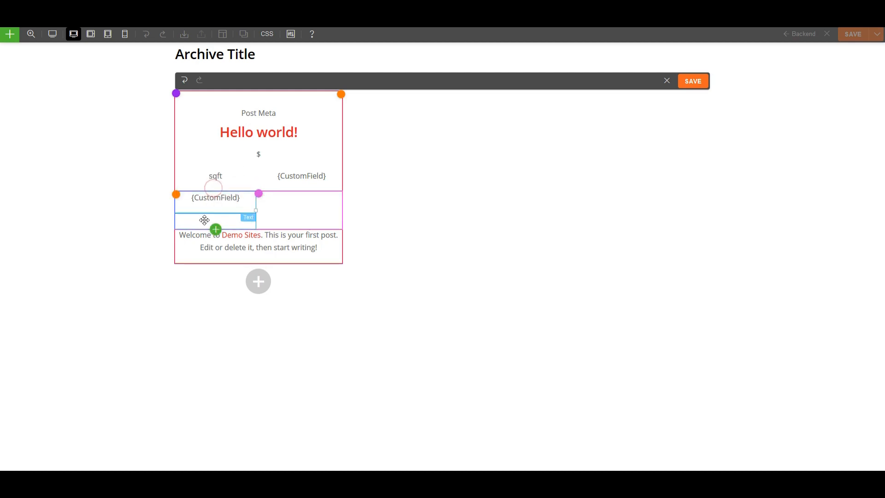
pyautogui.moveTo(204, 220); pyautogui.dragTo(306, 211)
pyautogui.click(271, 187)
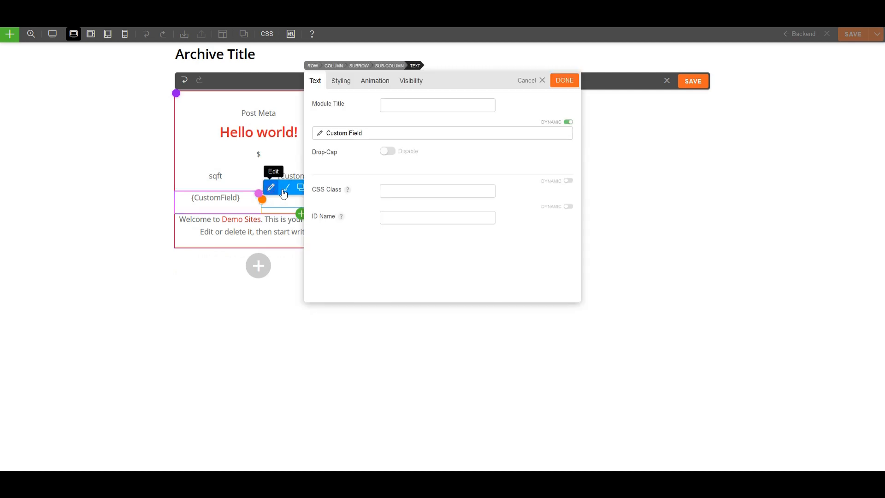
pyautogui.click(336, 134)
pyautogui.doubleClick(399, 180)
pyautogui.write('p')
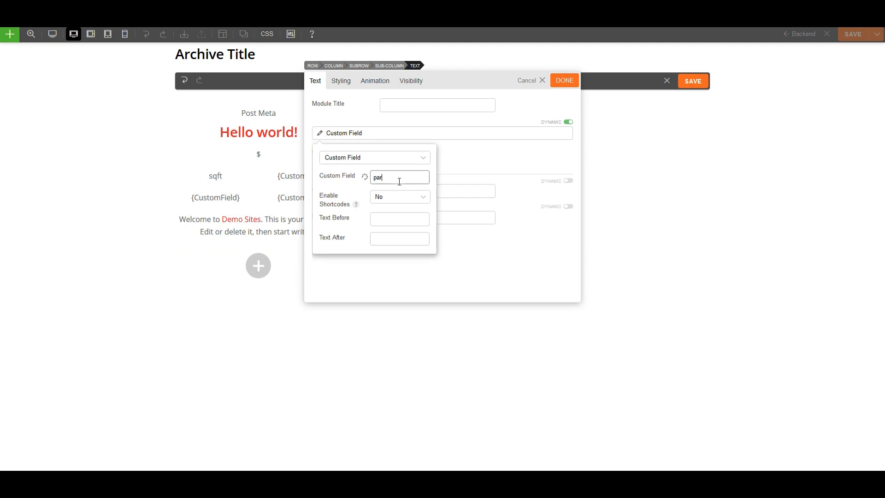
pyautogui.write('ar')
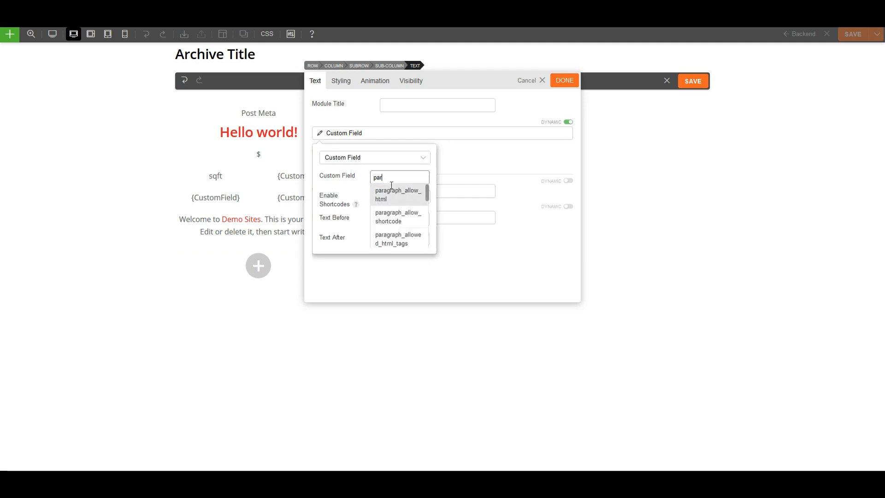
pyautogui.write('k')
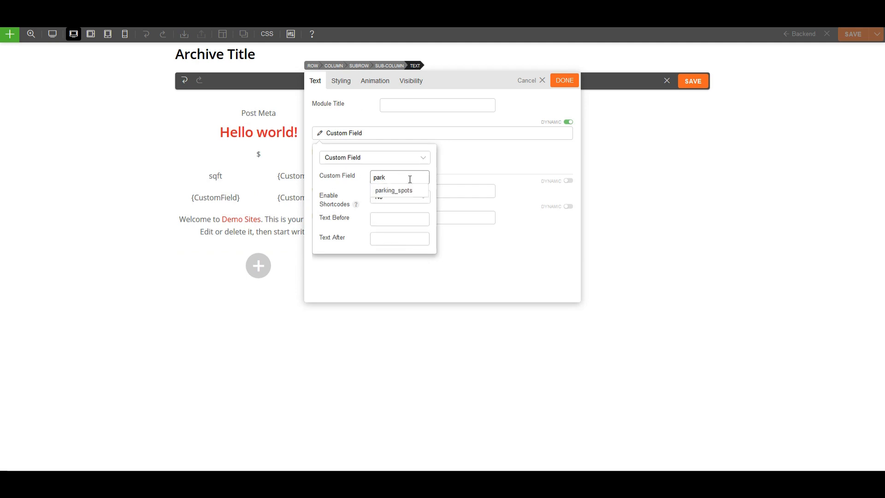
pyautogui.click(394, 191)
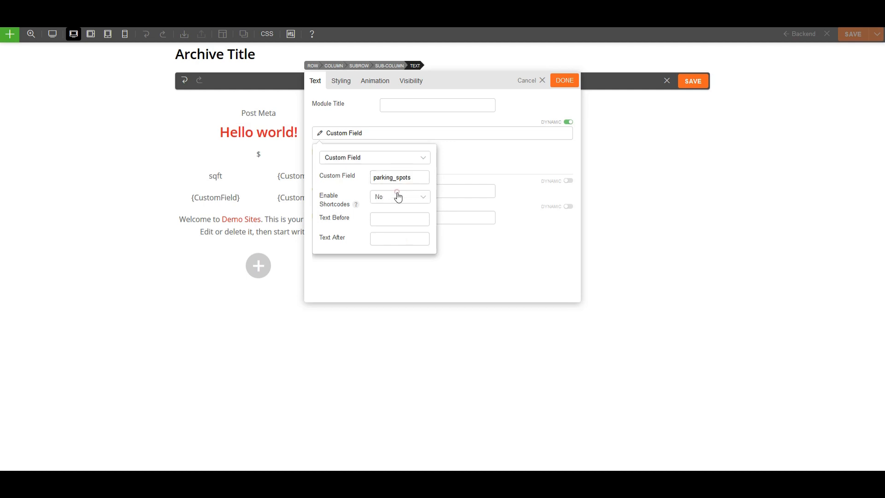
pyautogui.click(463, 260)
pyautogui.click(568, 82)
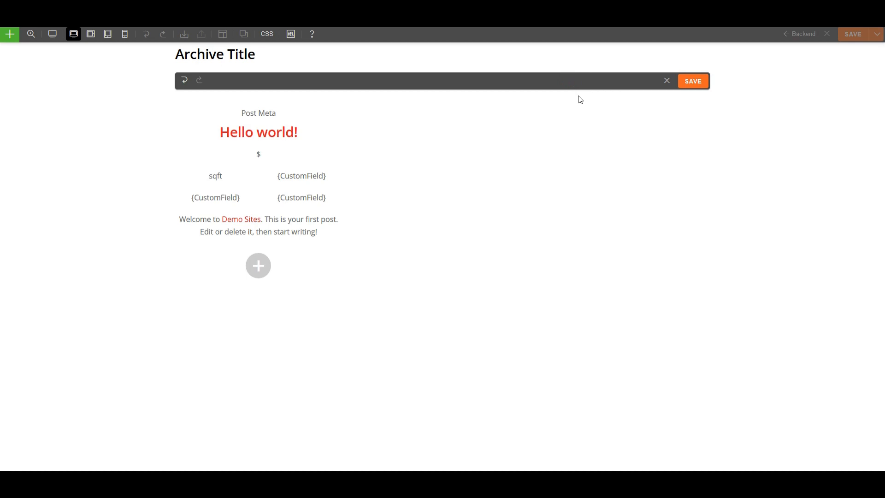
# Remove the Post Content module from the layout.
pyautogui.moveTo(245, 231)
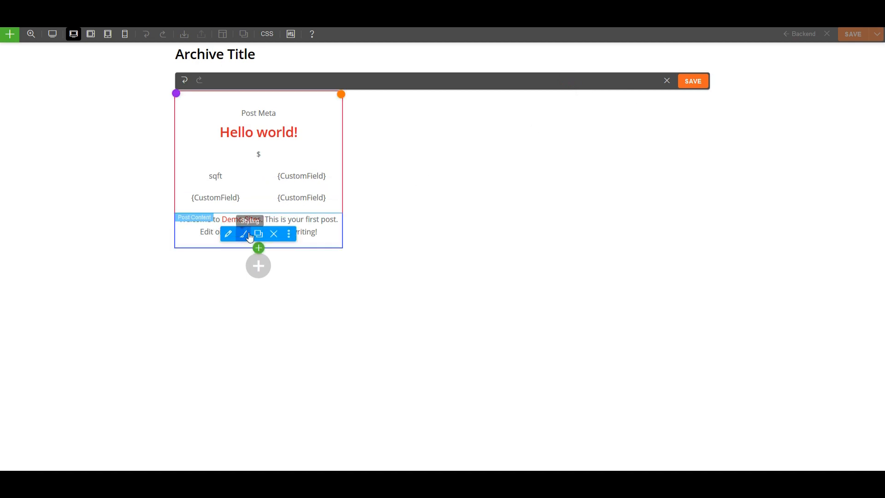
pyautogui.click(274, 234)
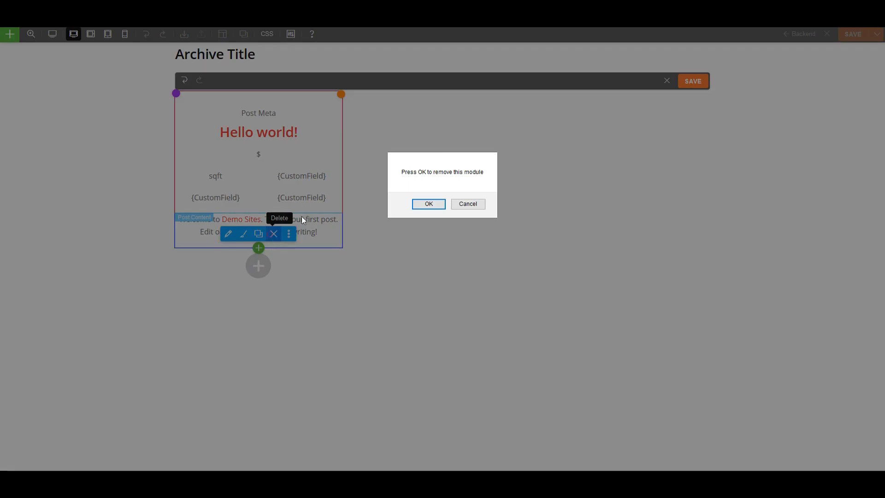
pyautogui.click(429, 204)
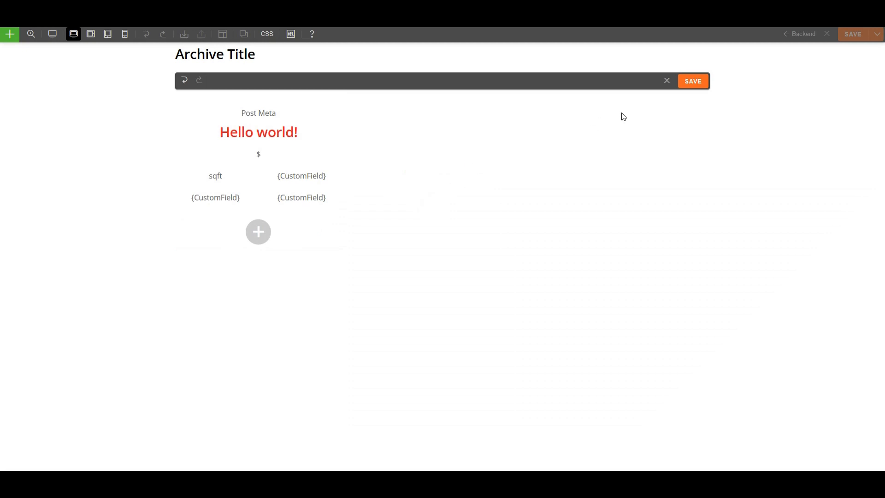
# Save the layout and the template, then exit the builder.
pyautogui.click(698, 87)
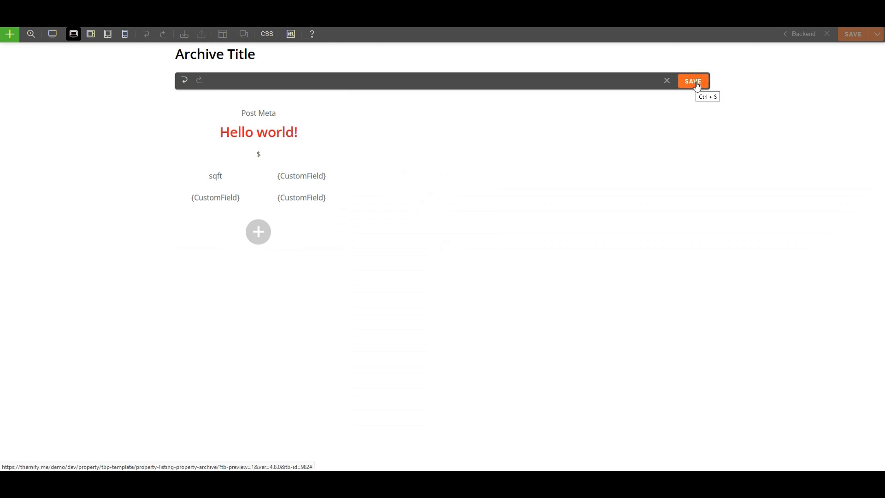
pyautogui.click(667, 81)
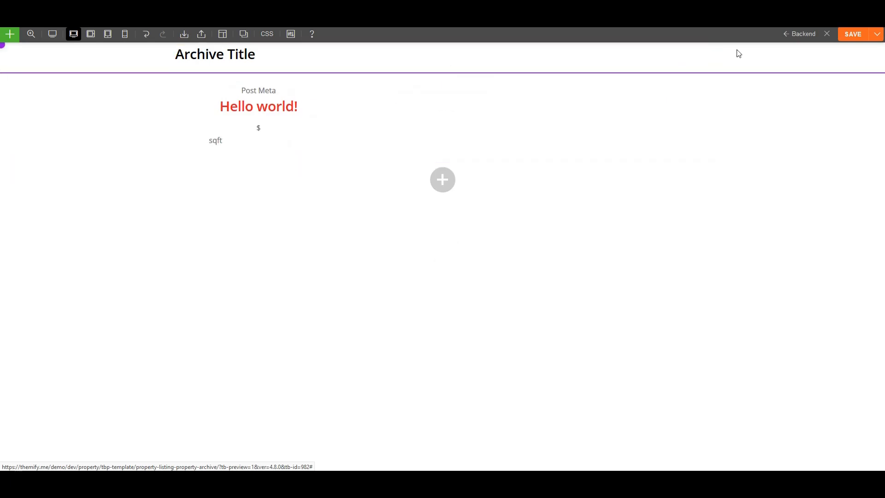
pyautogui.click(847, 38)
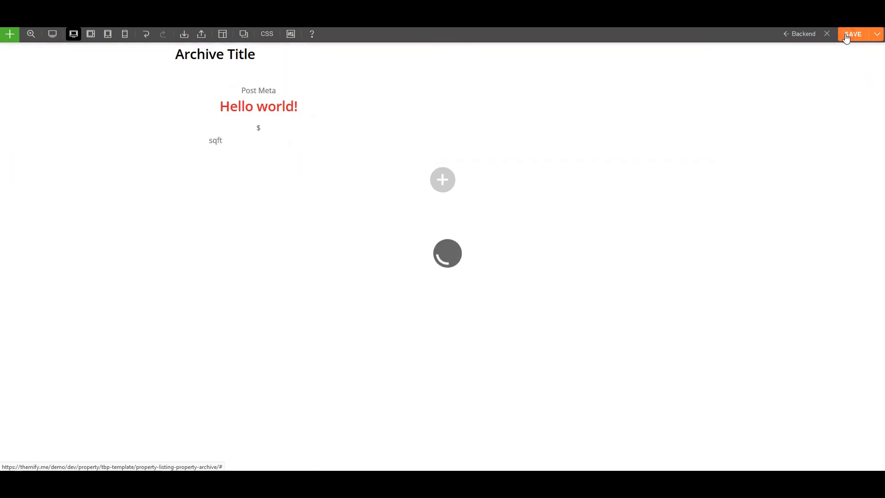
pyautogui.click(826, 36)
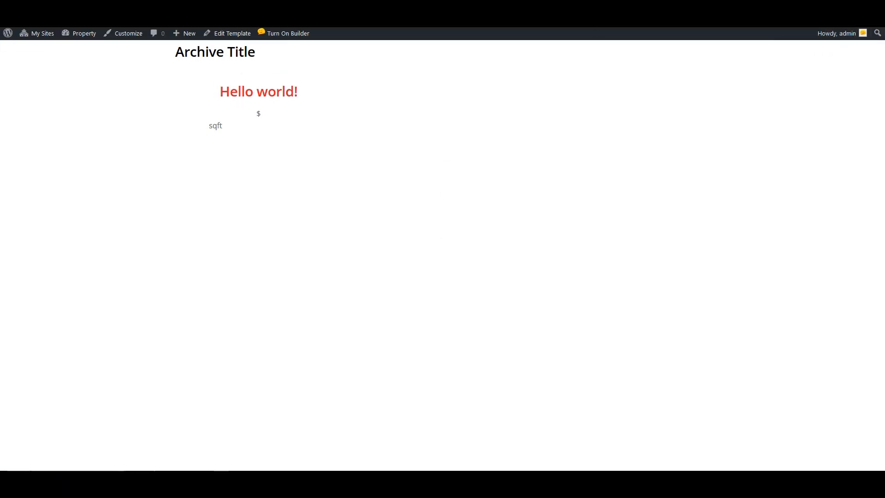
# Visit the site's Detached archive, edit its template, and open the Archive Posts module's More menu.
pyautogui.click(81, 37)
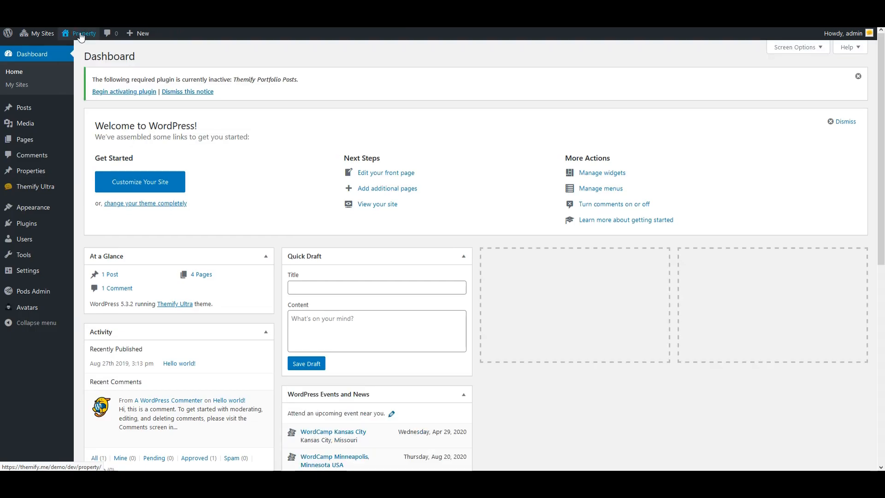
pyautogui.click(81, 37)
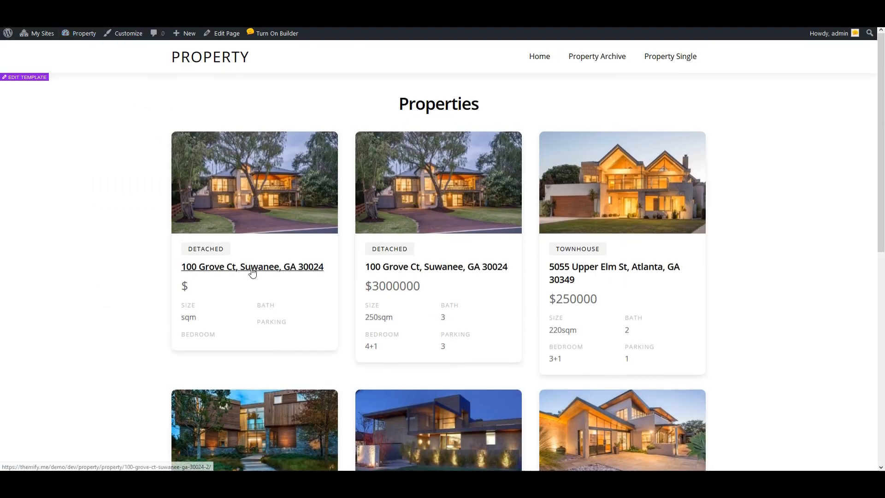
pyautogui.click(392, 251)
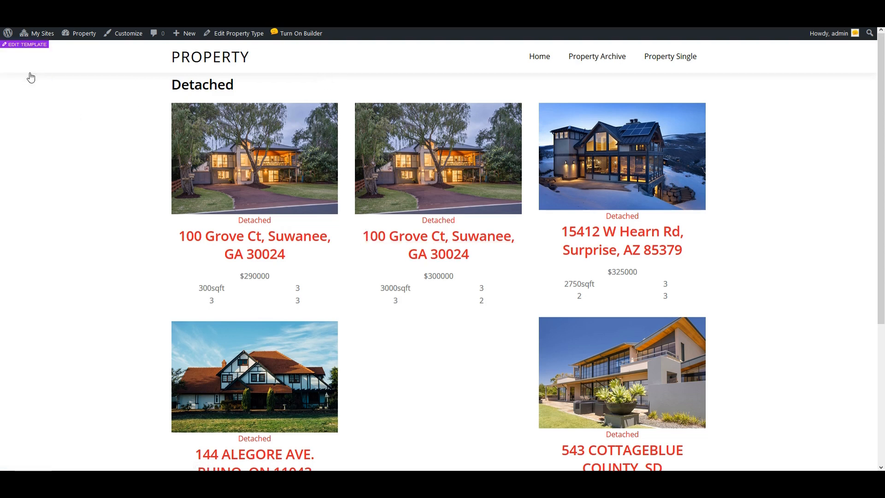
pyautogui.click(31, 79)
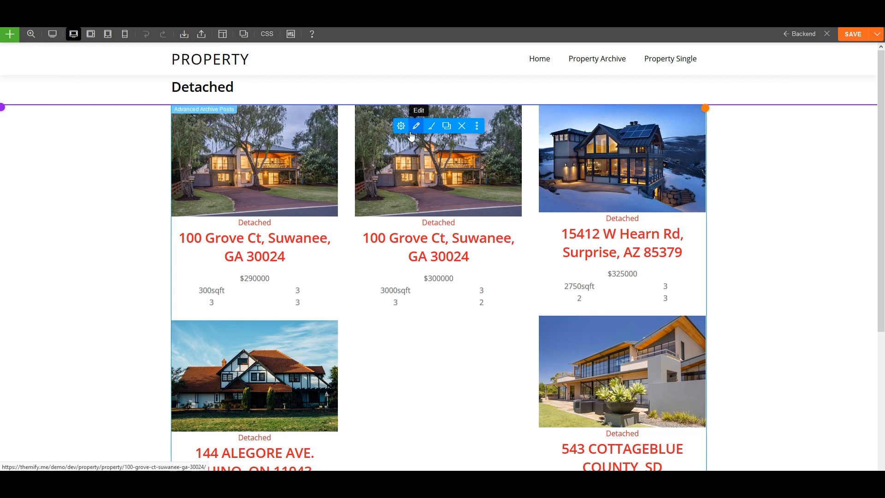
pyautogui.click(476, 126)
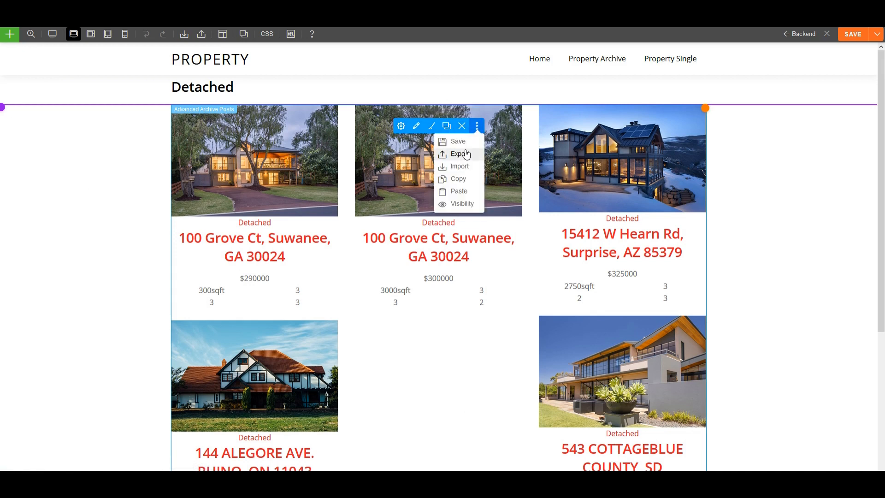
# Import the module JSON copied from Notepad into the Archive Posts module, then save and exit.
pyautogui.click(462, 165)
pyautogui.hotkey('alt', 'Tab')
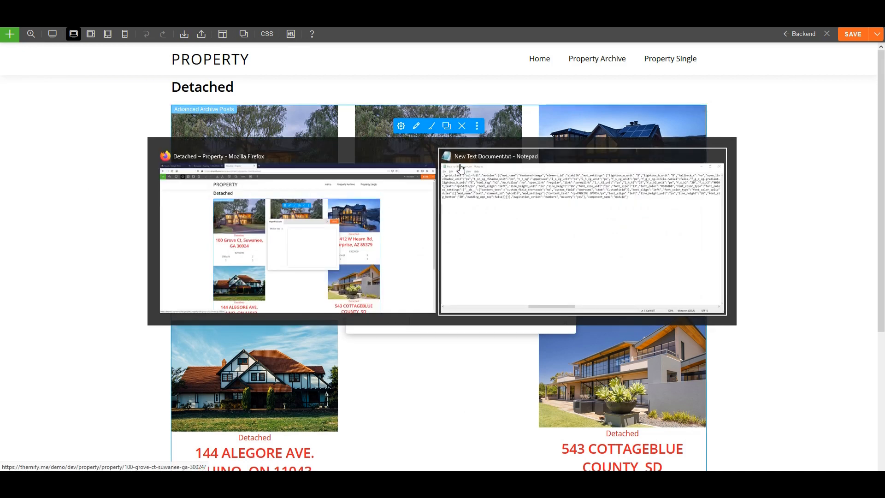
pyautogui.hotkey('ctrl', 'a')
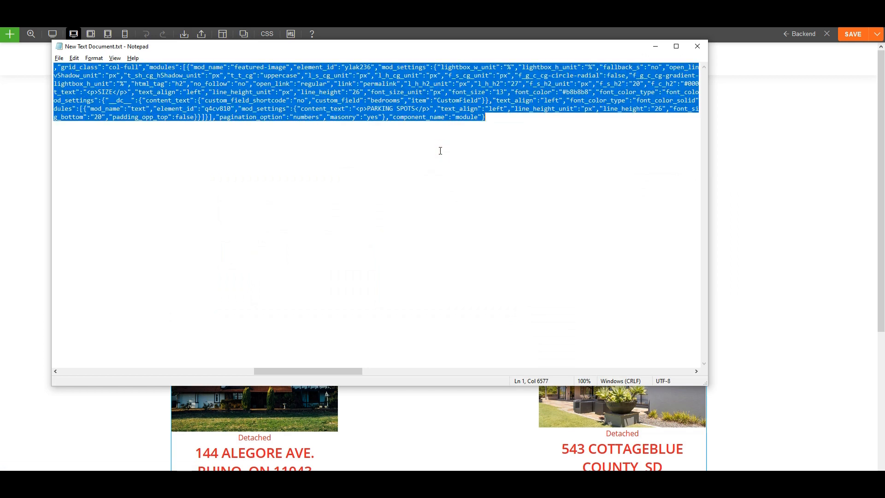
pyautogui.hotkey('ctrl', 'c')
pyautogui.hotkey('alt', 'Tab')
pyautogui.click(457, 224)
pyautogui.hotkey('ctrl', 'v')
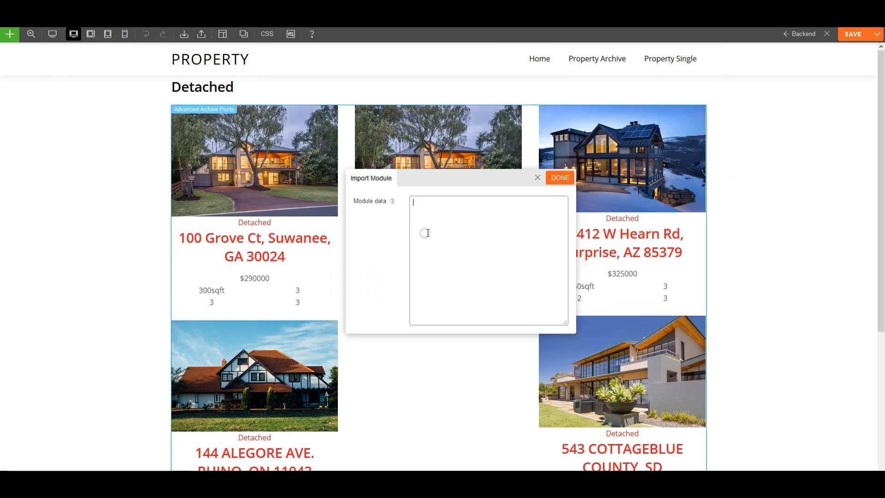
pyautogui.click(559, 178)
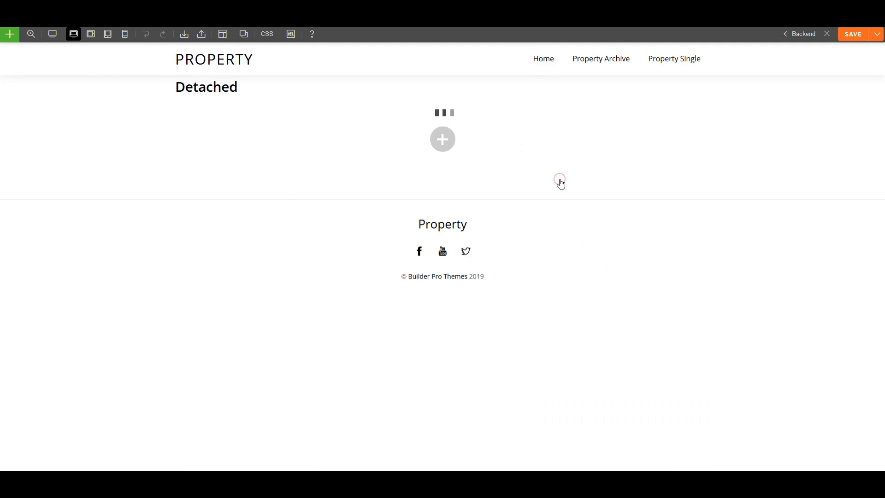
pyautogui.click(863, 40)
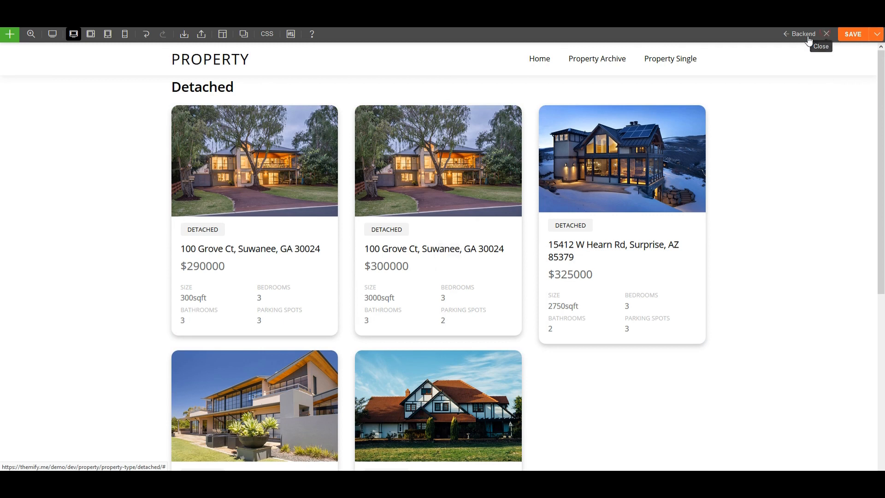
pyautogui.click(827, 36)
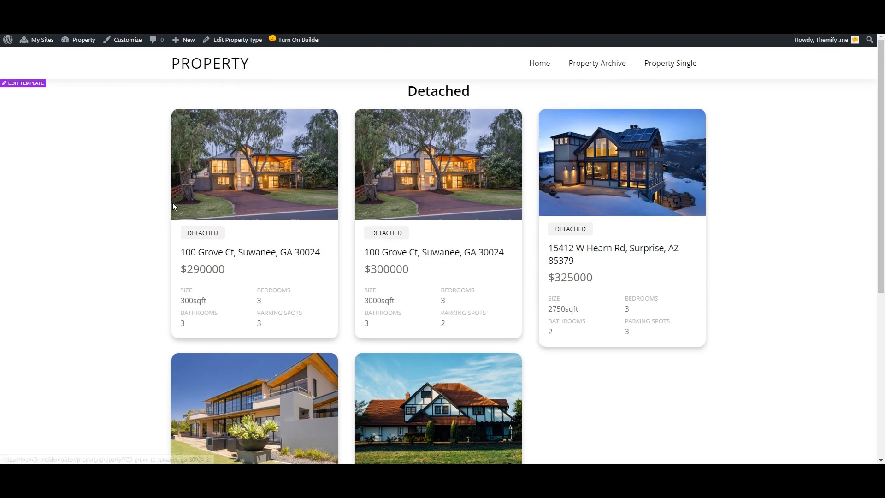
# Go to the Pro Templates list from the Turn On Builder admin-bar menu.
pyautogui.moveTo(285, 39)
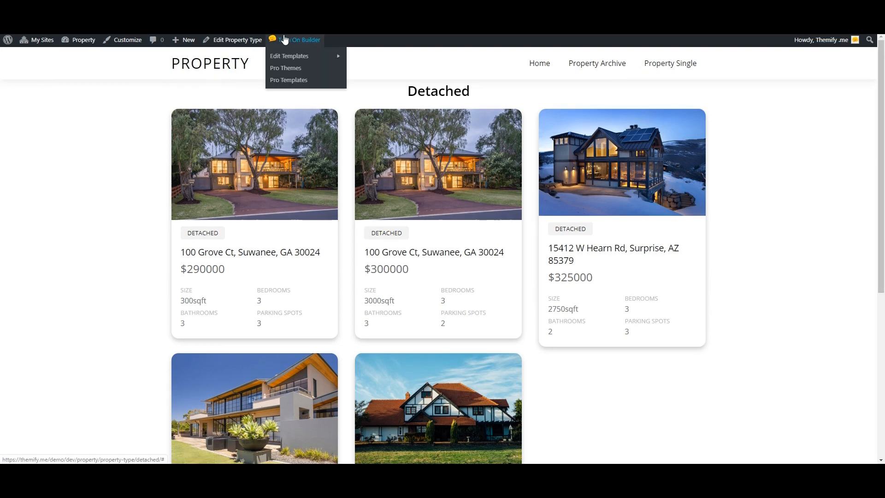
pyautogui.click(287, 81)
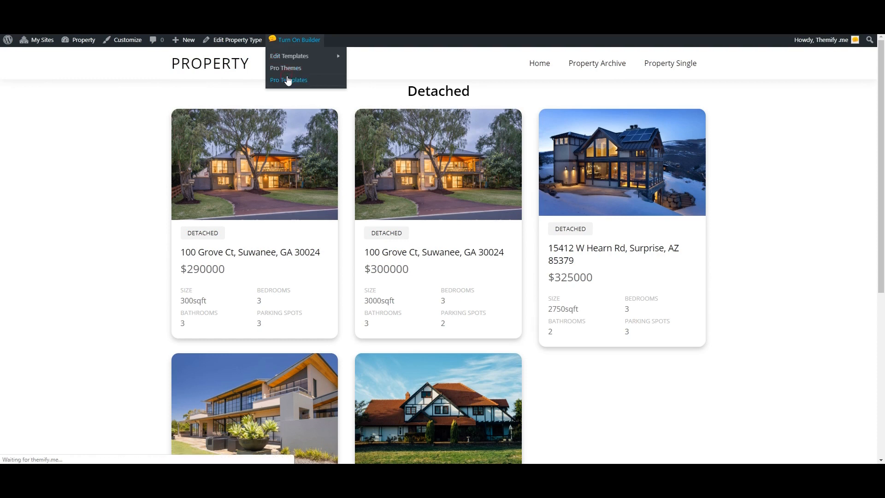
# Publish a blank Single template 'Property Template' set to display on All Property.
pyautogui.click(148, 64)
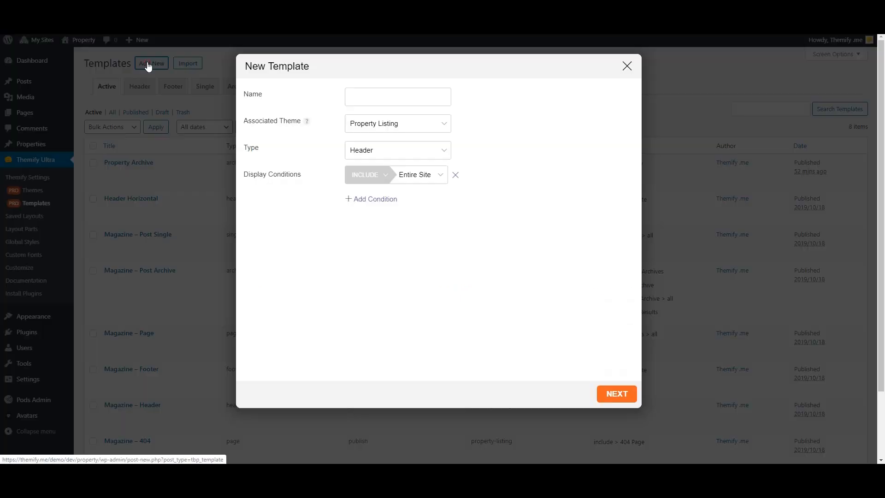
pyautogui.click(359, 154)
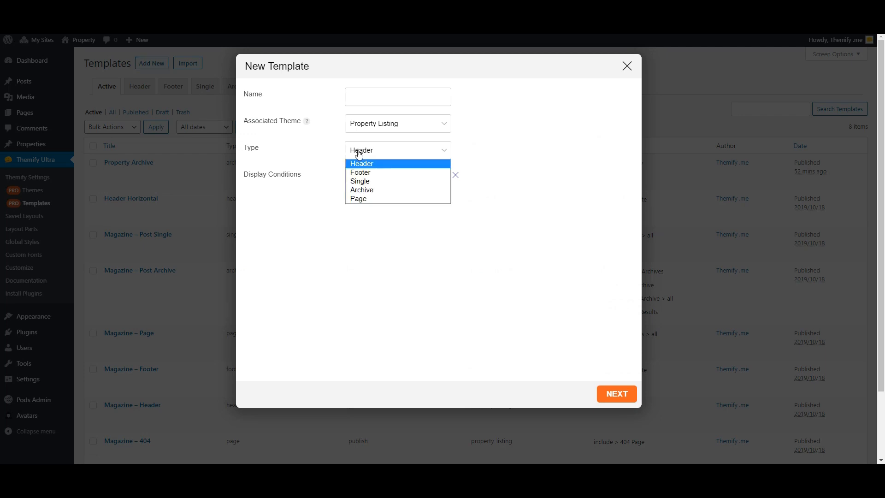
pyautogui.click(372, 182)
pyautogui.click(384, 92)
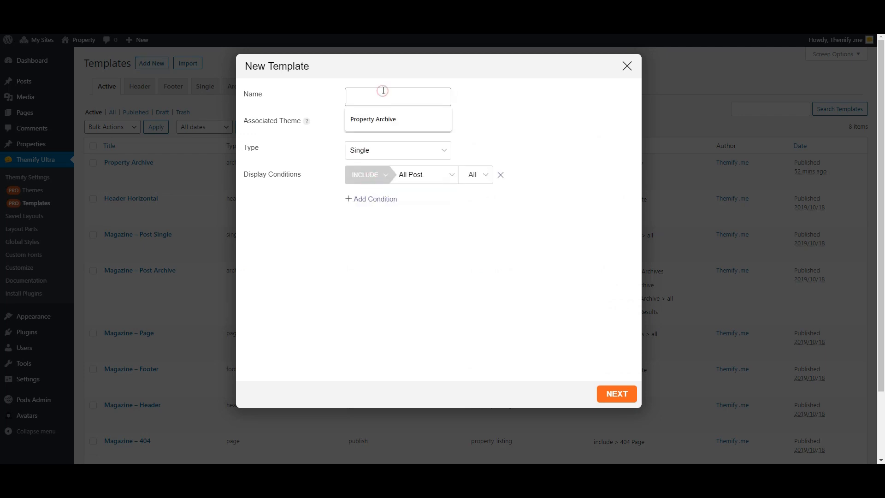
pyautogui.write('Property Template')
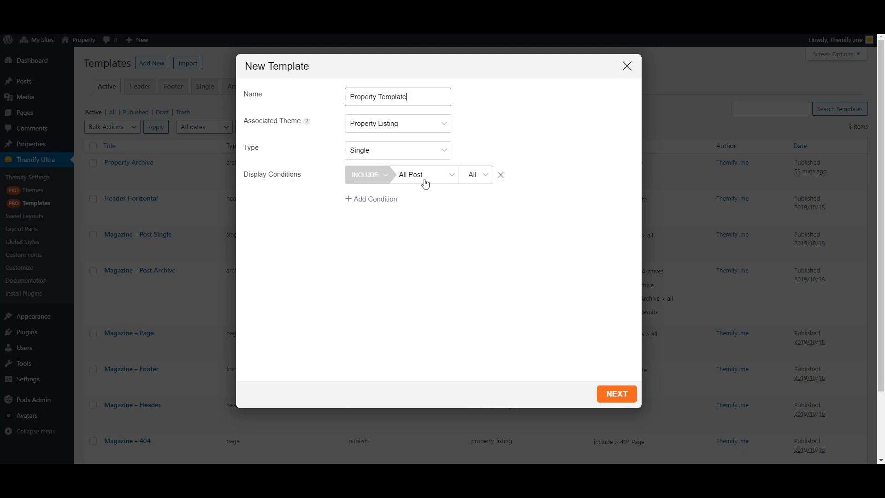
pyautogui.click(411, 175)
pyautogui.press('Down')
pyautogui.press('Down')
pyautogui.press('Down')
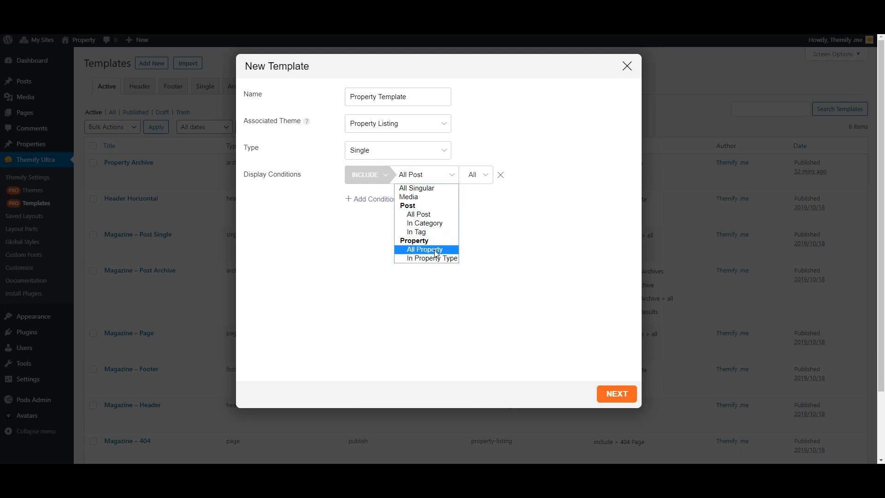
pyautogui.press('Return')
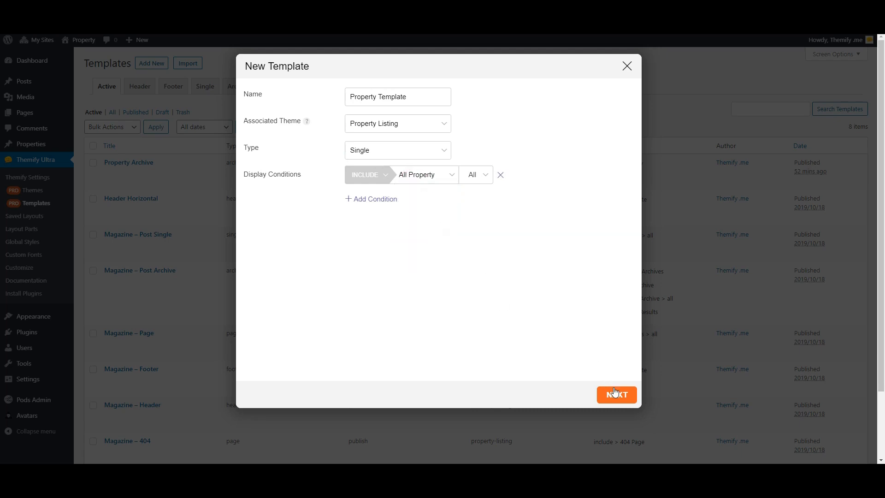
pyautogui.click(615, 394)
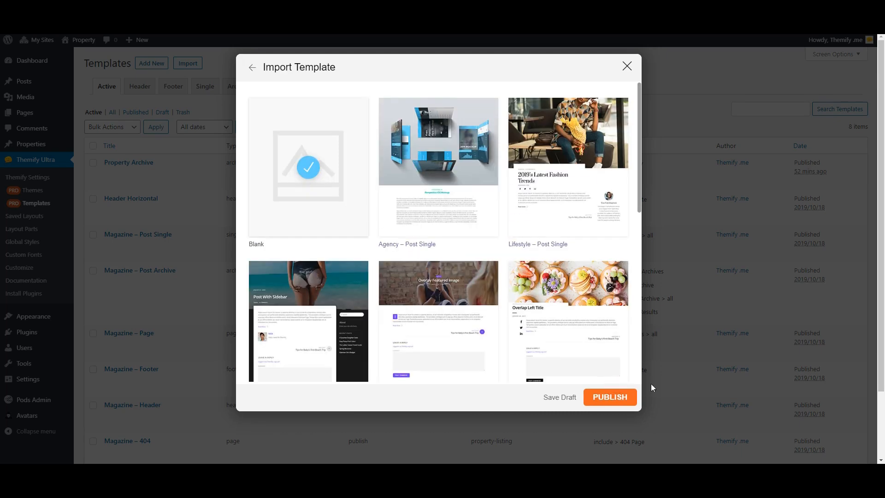
pyautogui.click(612, 398)
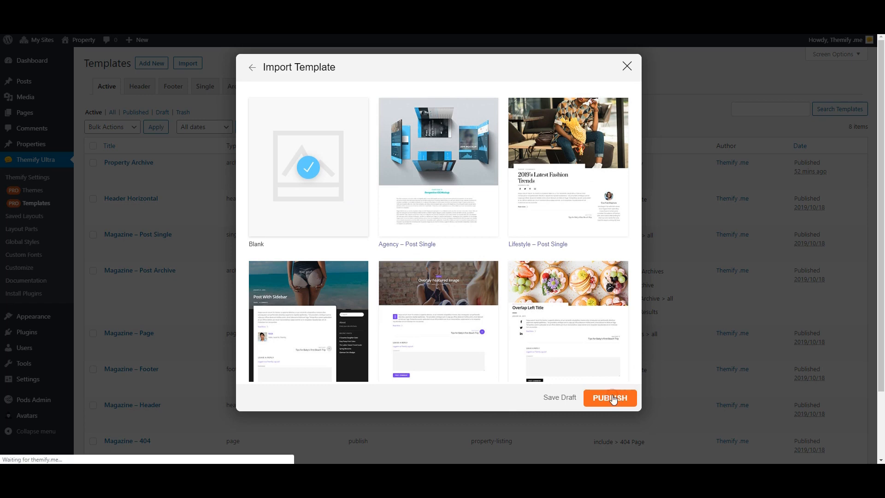
# Set the hero row background to the post's featured image, larger size, in cover mode.
pyautogui.moveTo(5, 56)
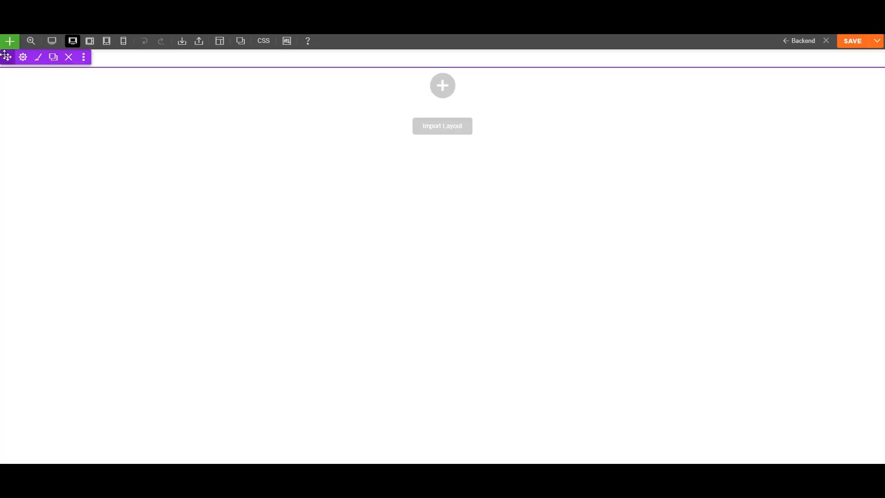
pyautogui.click(38, 58)
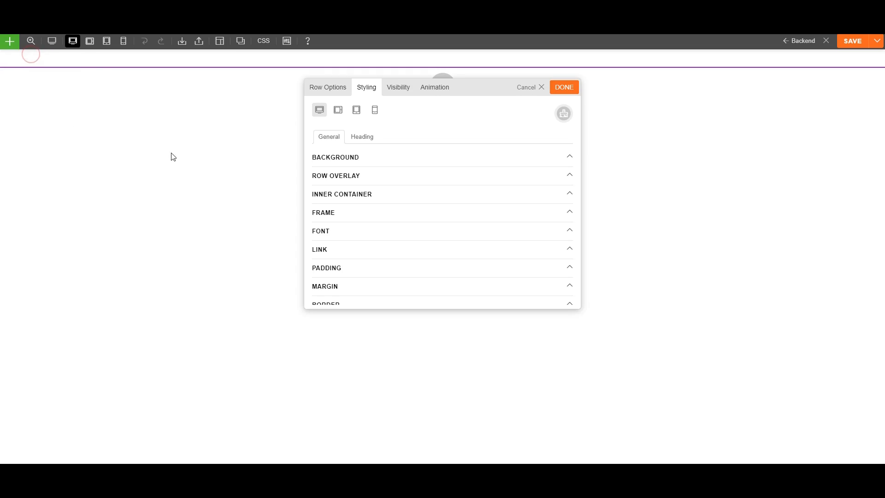
pyautogui.click(353, 158)
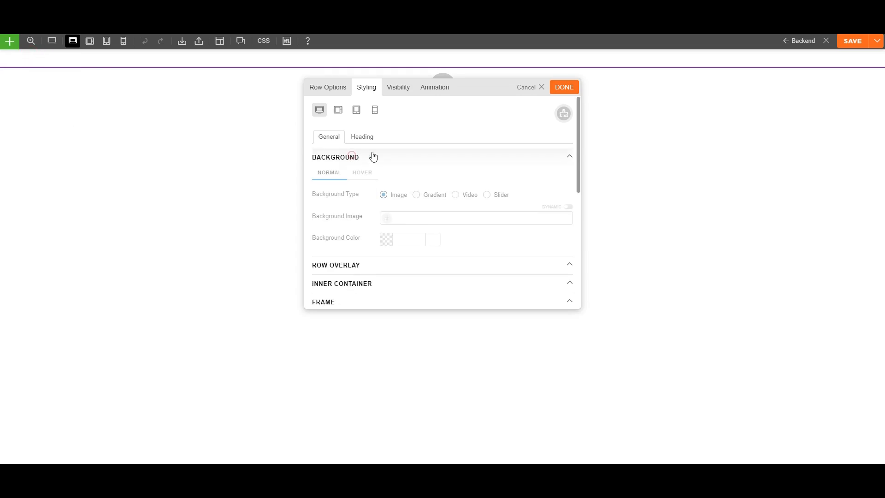
pyautogui.click(567, 206)
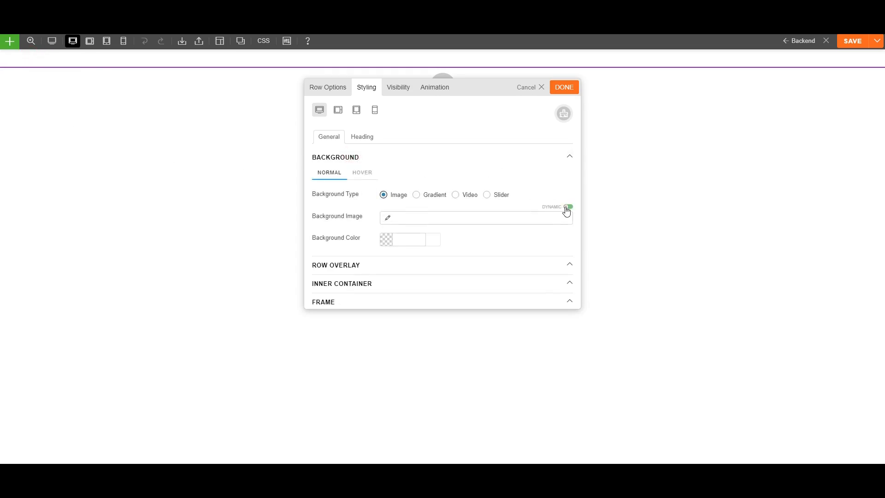
pyautogui.click(388, 221)
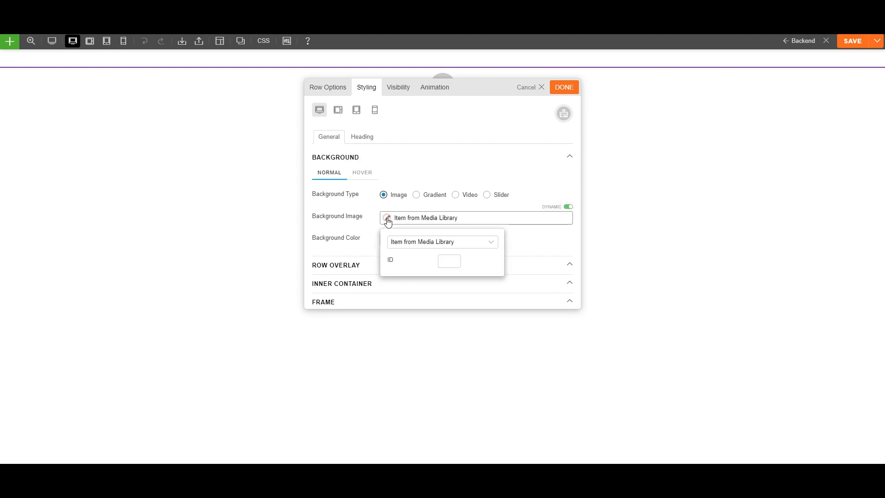
pyautogui.click(413, 242)
pyautogui.click(436, 291)
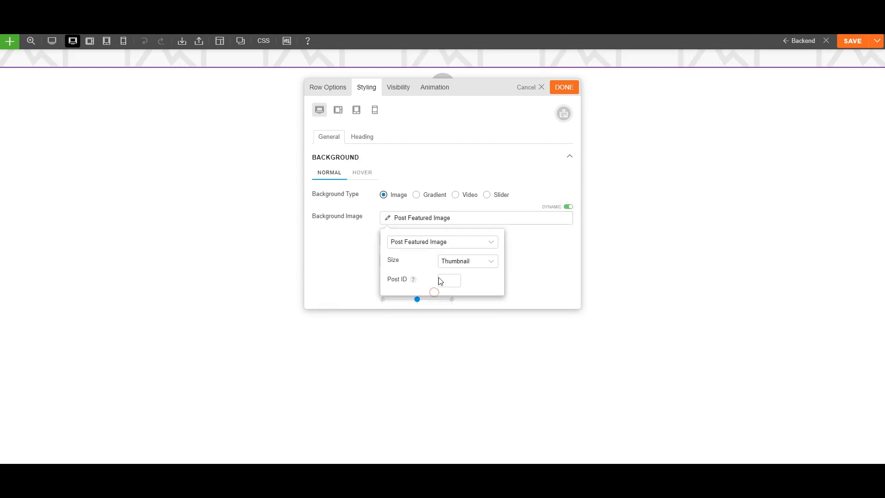
pyautogui.click(494, 262)
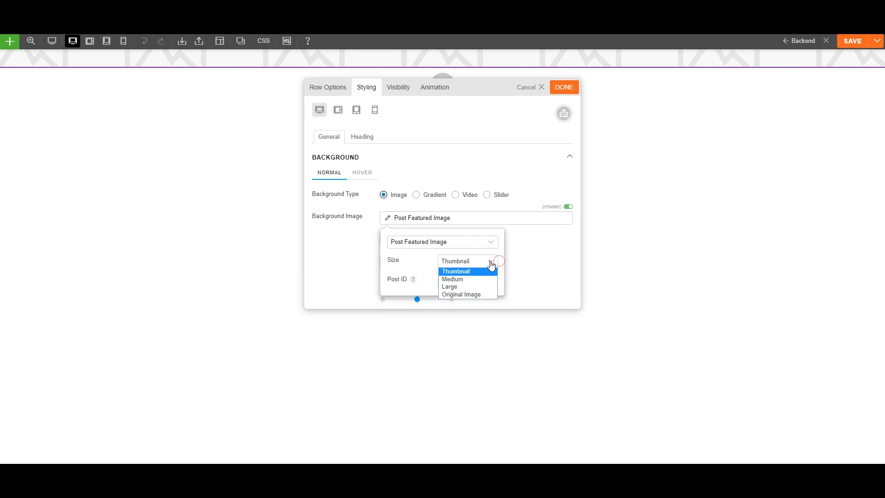
pyautogui.click(458, 286)
pyautogui.click(517, 250)
pyautogui.click(427, 240)
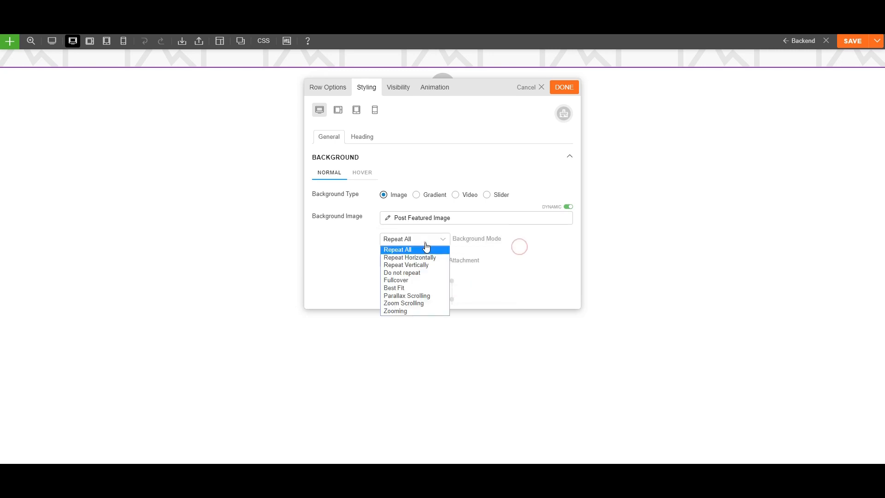
pyautogui.click(412, 281)
pyautogui.click(565, 88)
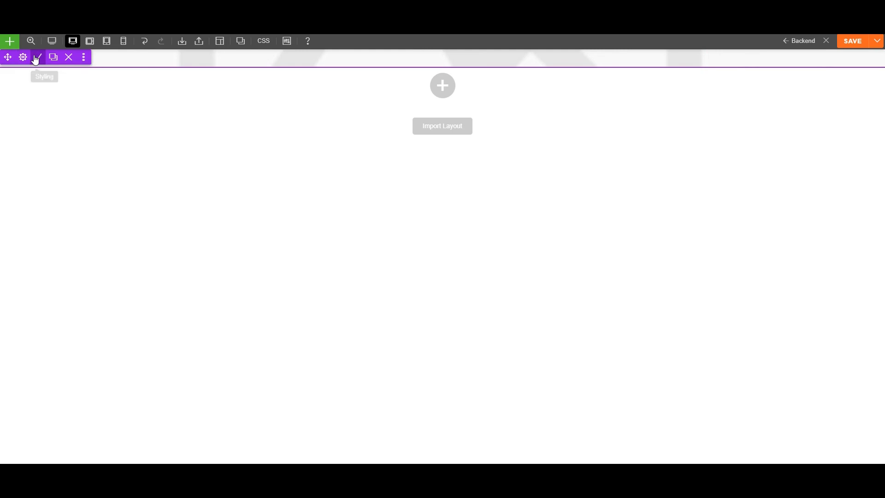
# Give the hero row 15% top and 15% right padding.
pyautogui.click(34, 55)
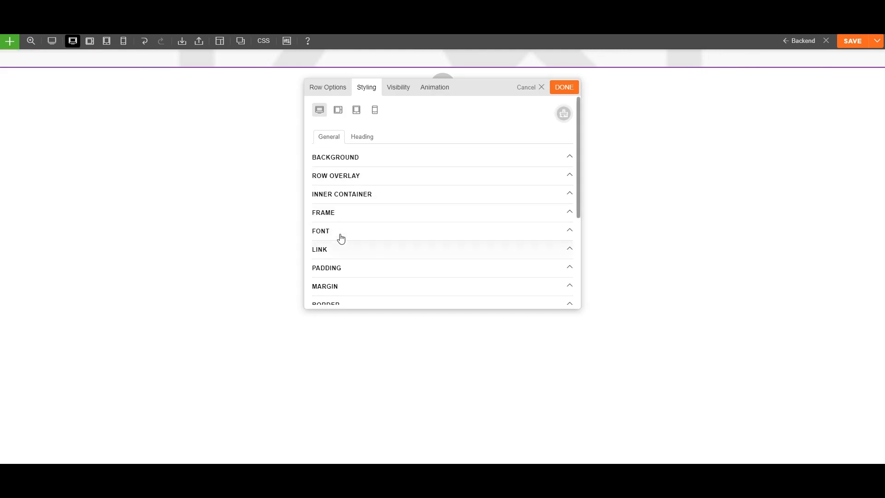
pyautogui.click(339, 266)
pyautogui.scroll(-3, 354, 244)
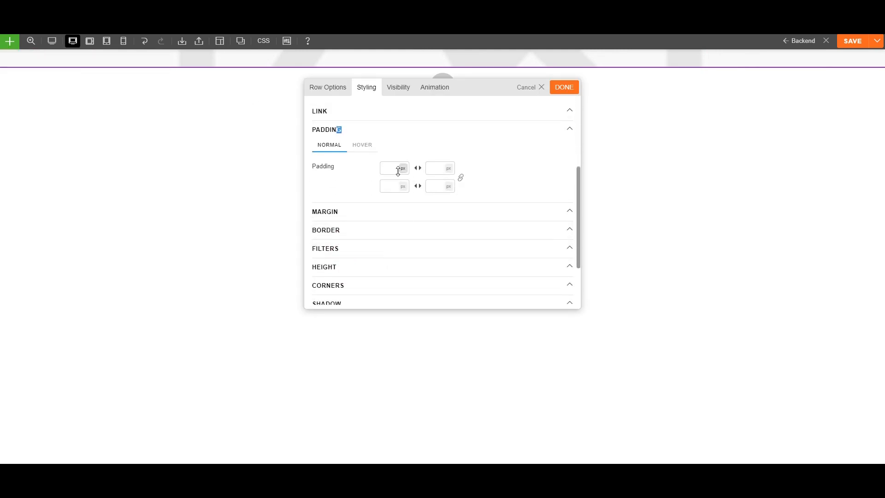
pyautogui.click(404, 169)
pyautogui.click(403, 186)
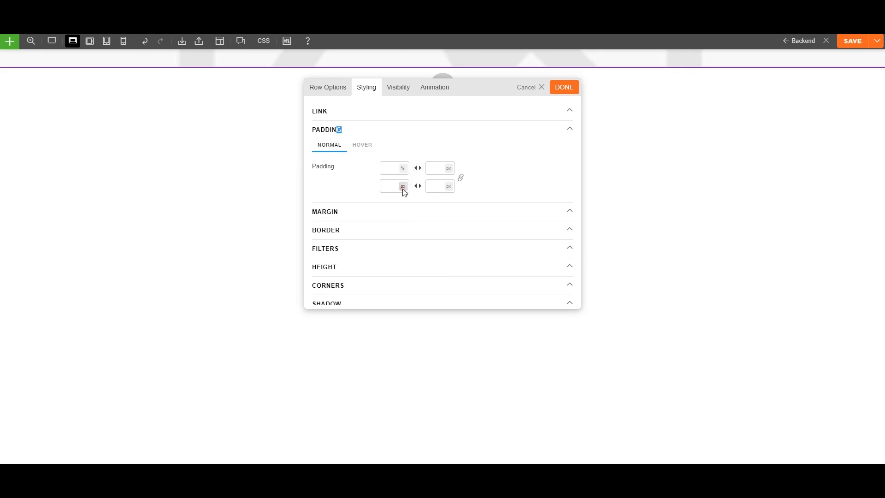
pyautogui.click(449, 168)
pyautogui.click(450, 186)
pyautogui.click(387, 168)
pyautogui.write('15')
pyautogui.click(430, 168)
pyautogui.write('15')
pyautogui.click(562, 87)
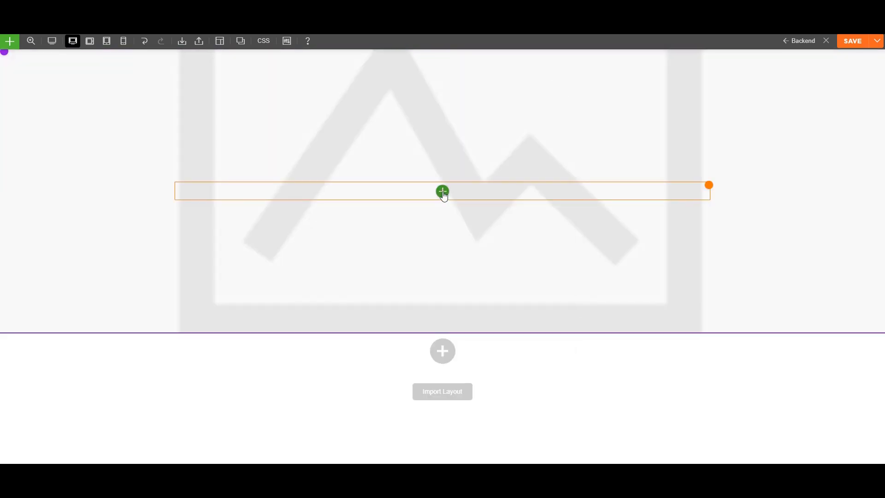
# Add a Text module to the hero row showing the 'price' custom field with '$' before it.
pyautogui.click(442, 192)
pyautogui.scroll(-1, 405, 265)
pyautogui.scroll(-5, 403, 275)
pyautogui.moveTo(359, 284); pyautogui.dragTo(406, 192)
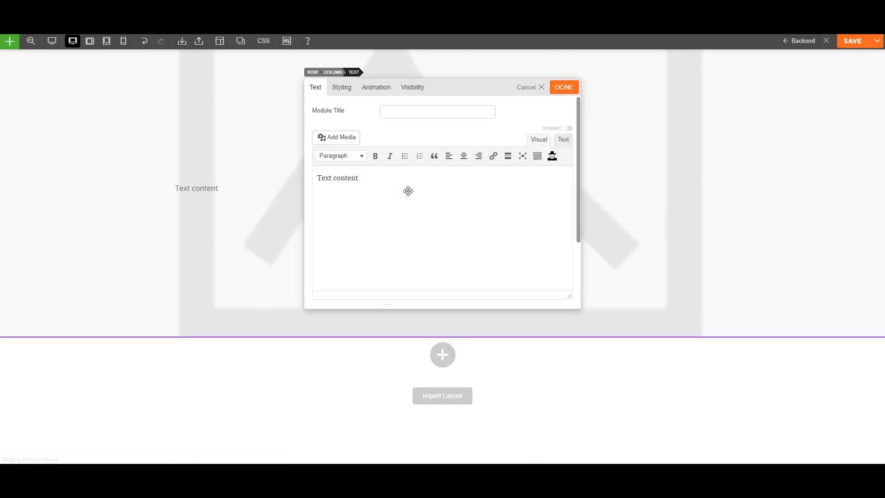
pyautogui.click(569, 130)
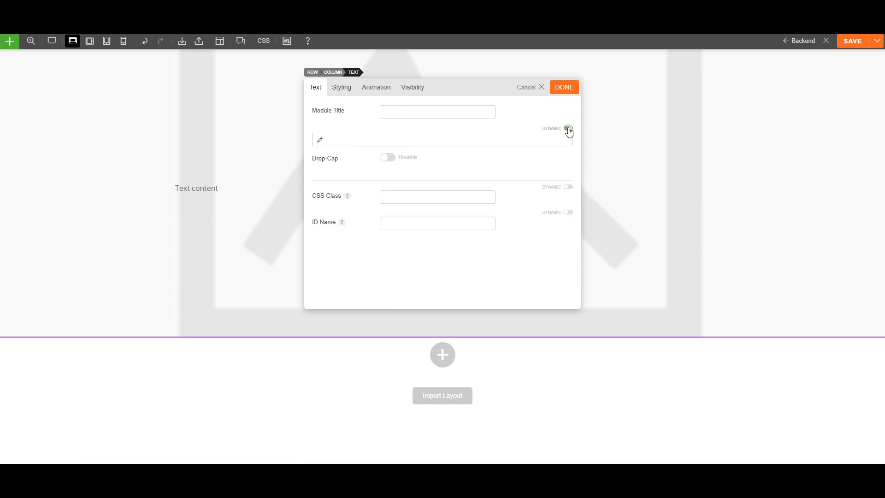
pyautogui.click(320, 140)
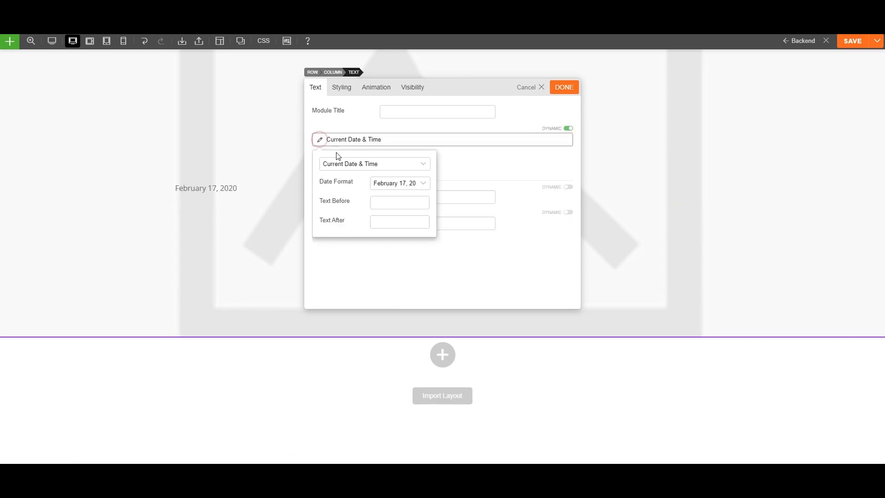
pyautogui.click(343, 163)
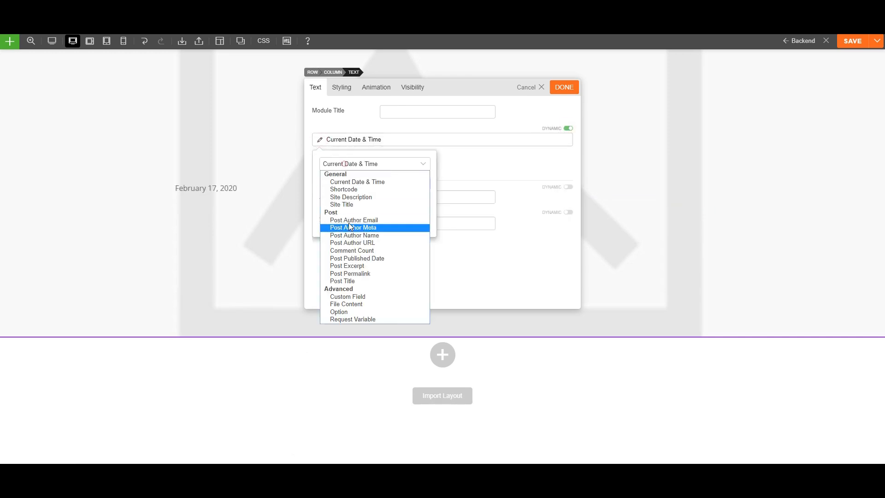
pyautogui.click(351, 297)
pyautogui.click(385, 182)
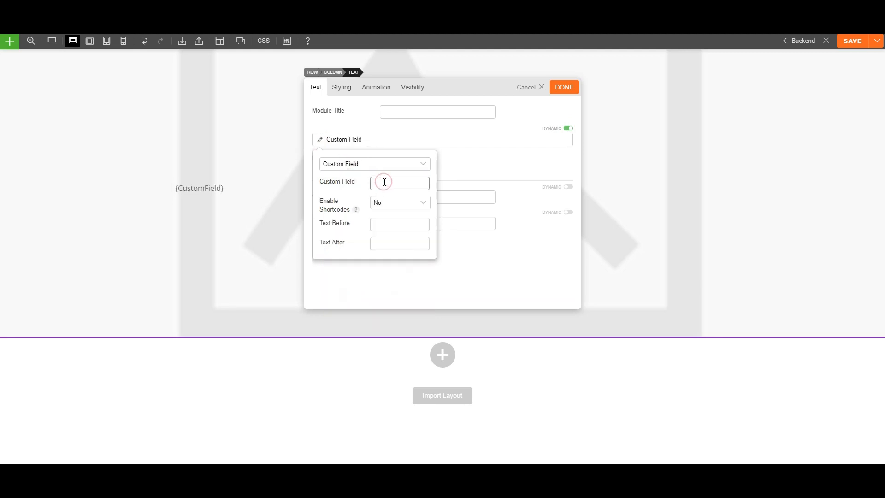
pyautogui.click(382, 195)
pyautogui.click(379, 223)
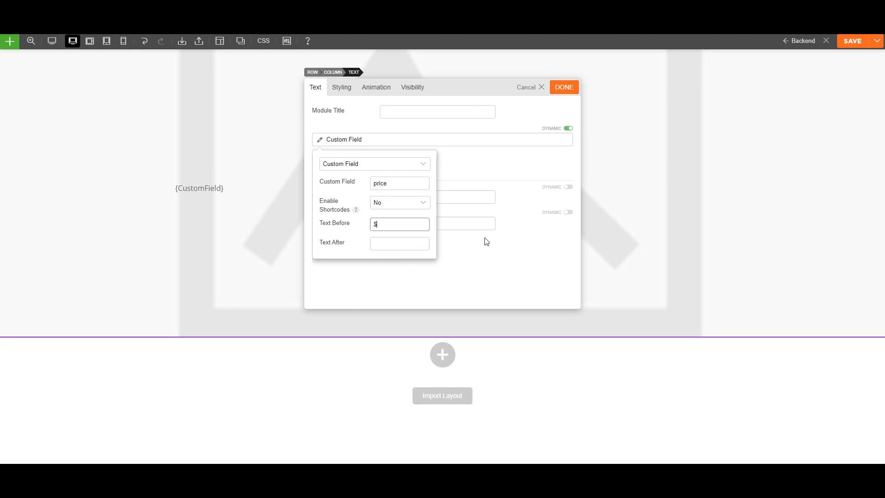
pyautogui.click(482, 188)
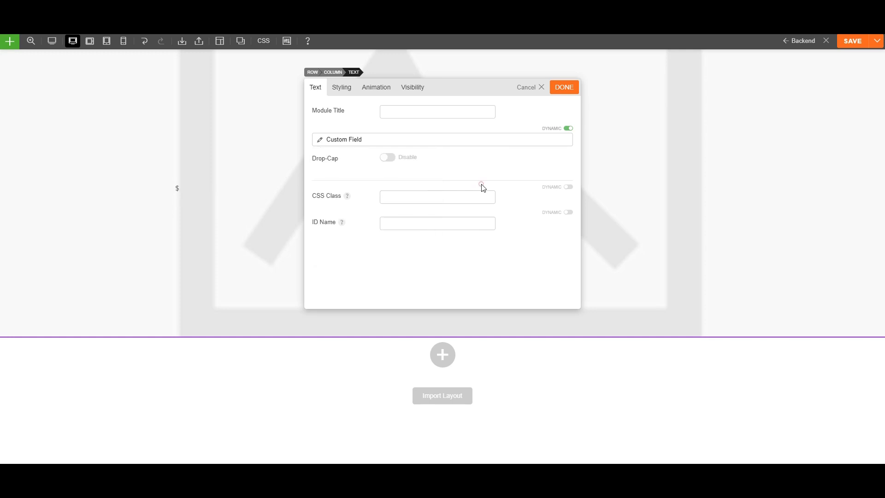
# Centre the price text and set its font size to 60.
pyautogui.click(342, 87)
pyautogui.click(324, 181)
pyautogui.scroll(-2, 436, 259)
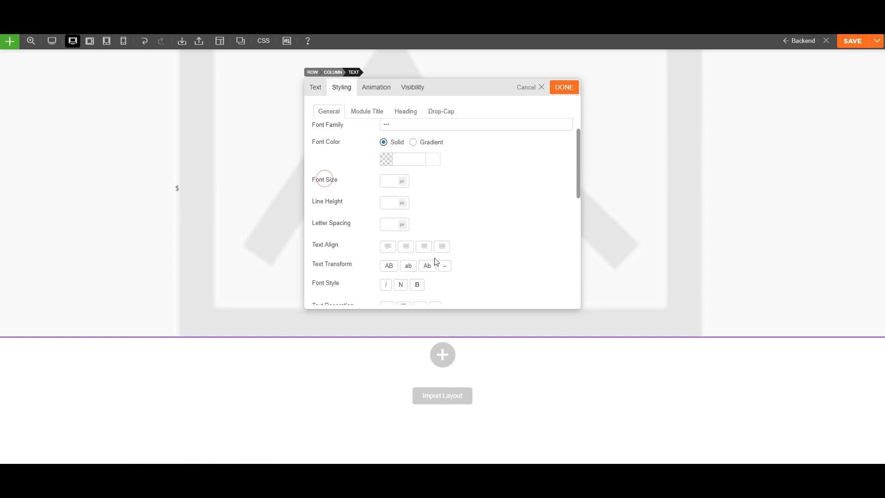
pyautogui.click(405, 247)
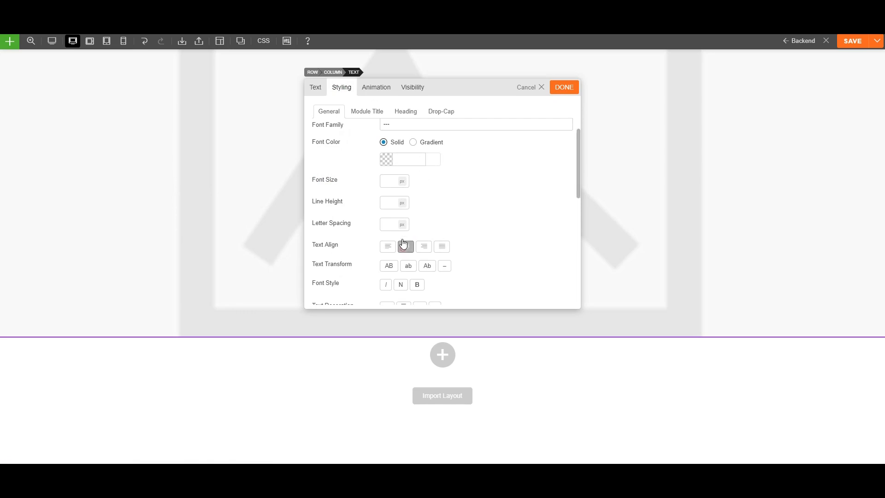
pyautogui.click(390, 183)
pyautogui.write('60')
pyautogui.click(564, 88)
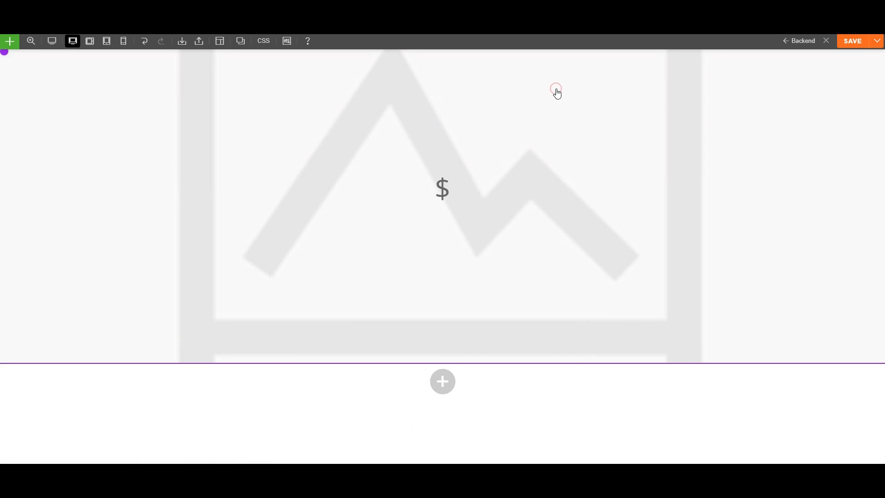
# Add a Post Title module below the price using an H3 heading tag.
pyautogui.click(442, 230)
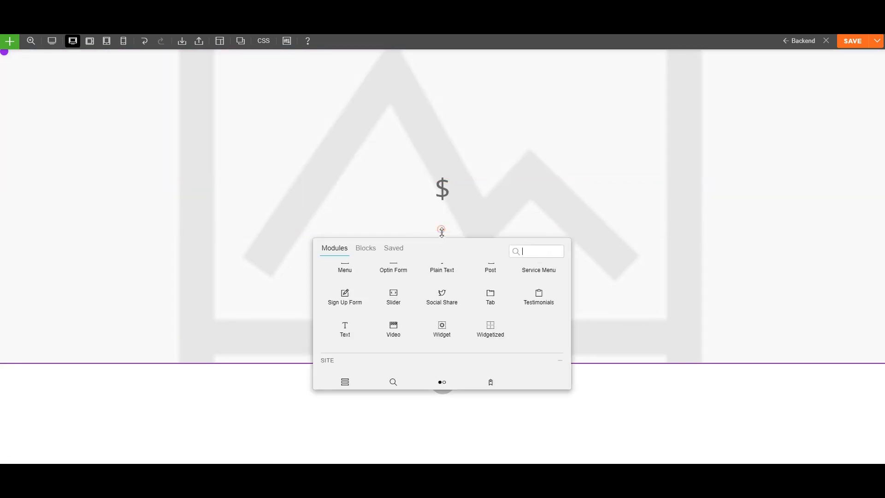
pyautogui.scroll(-5, 435, 295)
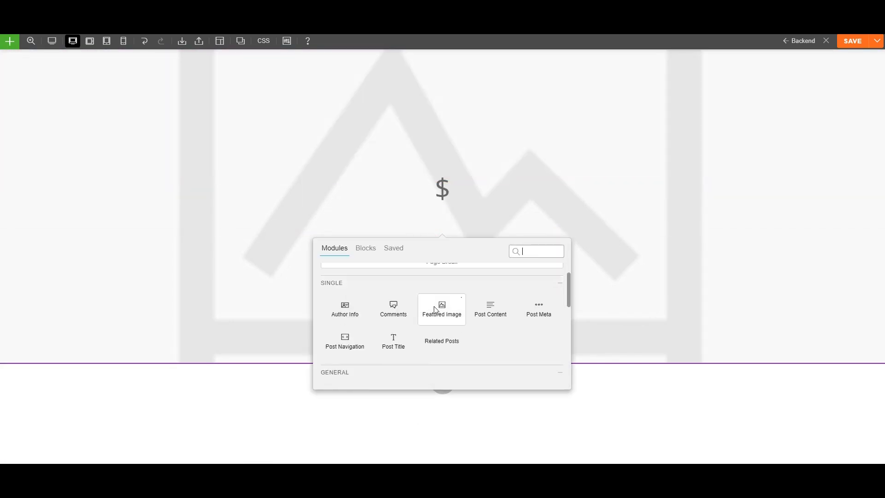
pyautogui.click(414, 330)
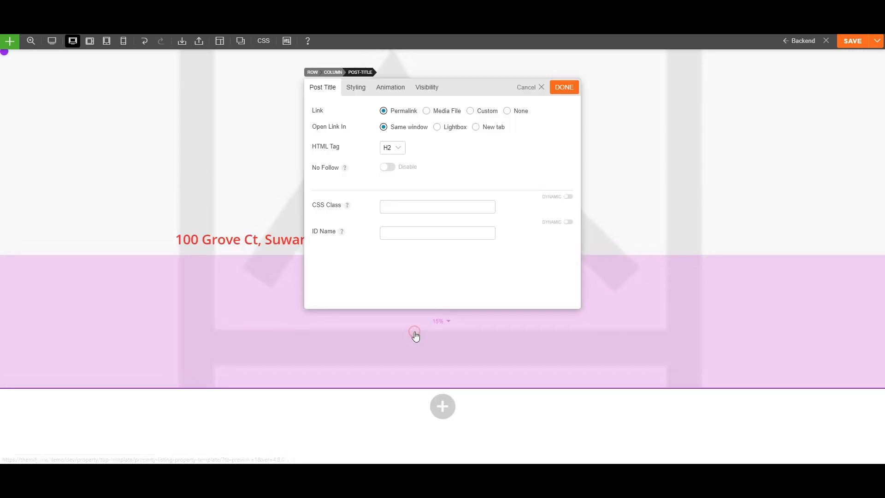
pyautogui.click(391, 147)
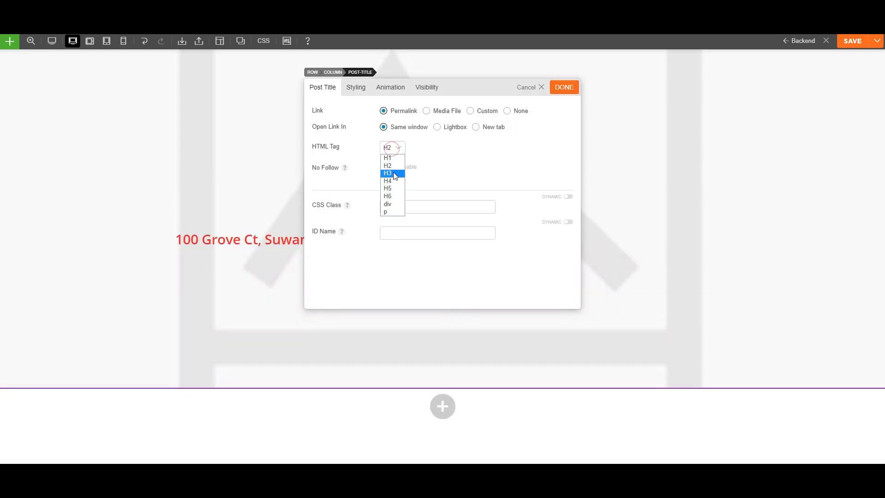
pyautogui.click(392, 174)
pyautogui.click(357, 88)
pyautogui.click(368, 147)
# Set the Heading 3 font colour of the address to black #000000.
pyautogui.click(357, 198)
pyautogui.scroll(-2, 381, 236)
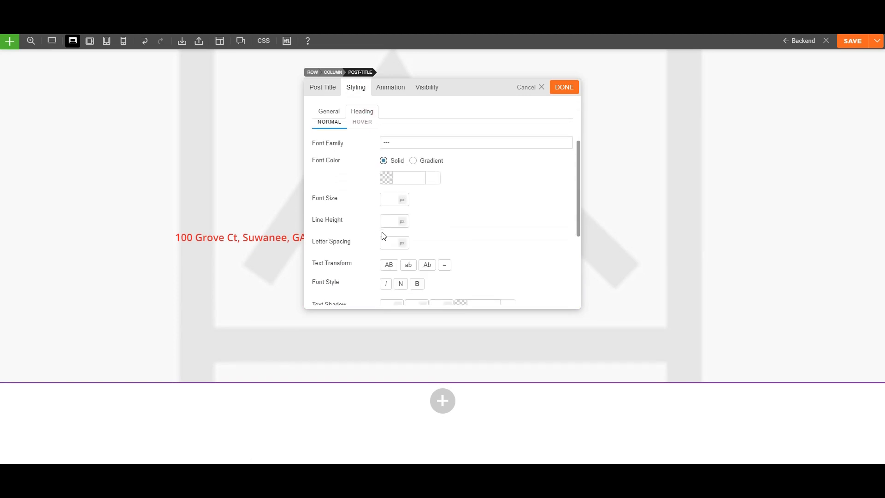
pyautogui.click(405, 180)
pyautogui.click(370, 239)
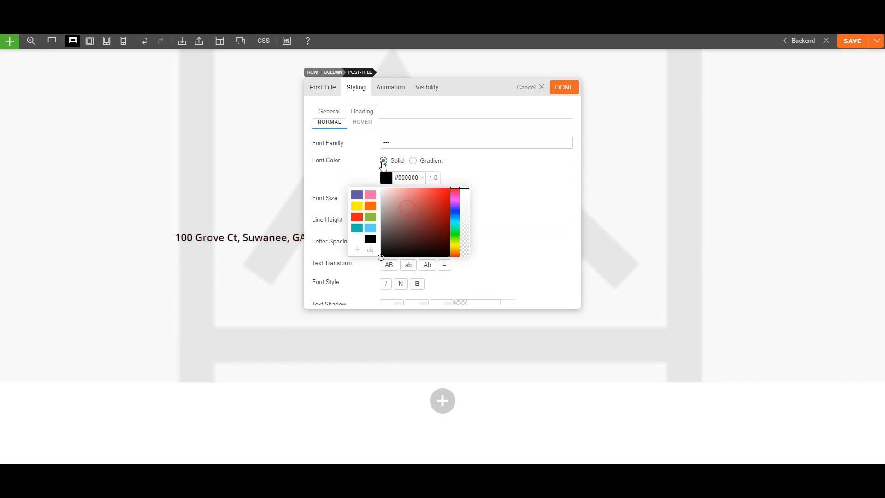
# Centre the address heading and save the template.
pyautogui.click(336, 116)
pyautogui.scroll(3, 374, 147)
pyautogui.click(366, 182)
pyautogui.scroll(-3, 388, 223)
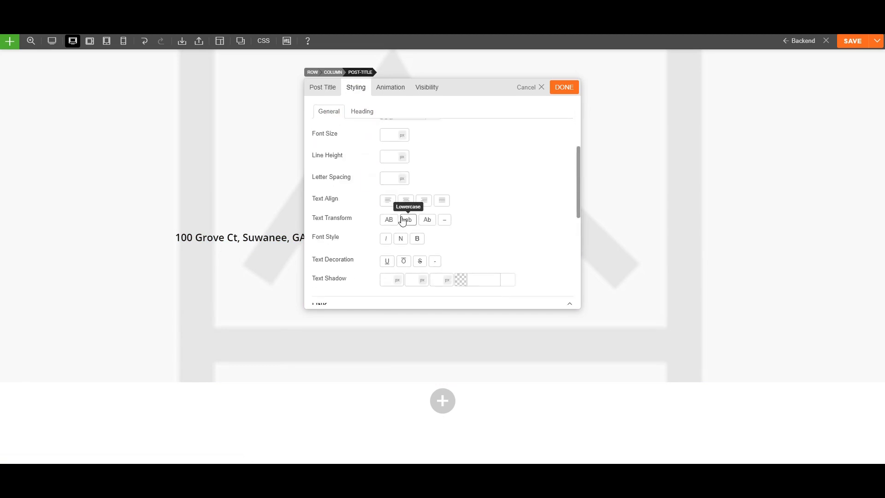
pyautogui.click(405, 204)
pyautogui.click(570, 88)
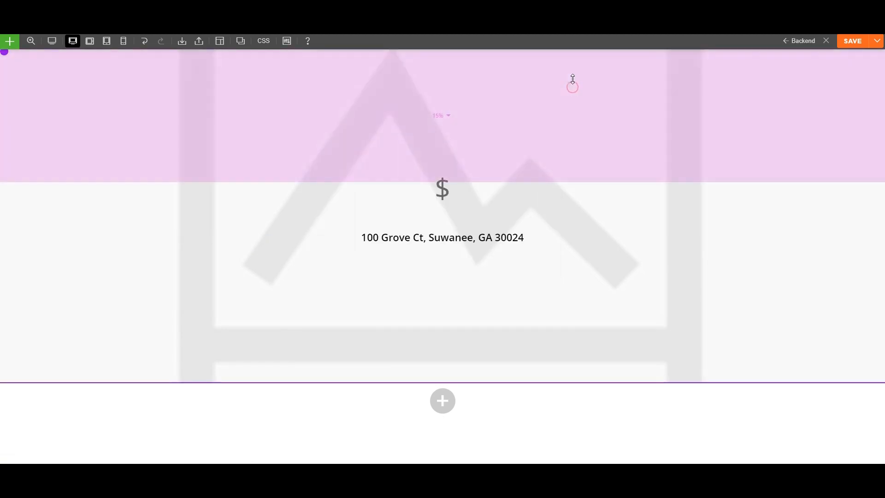
pyautogui.moveTo(429, 212)
pyautogui.click(853, 41)
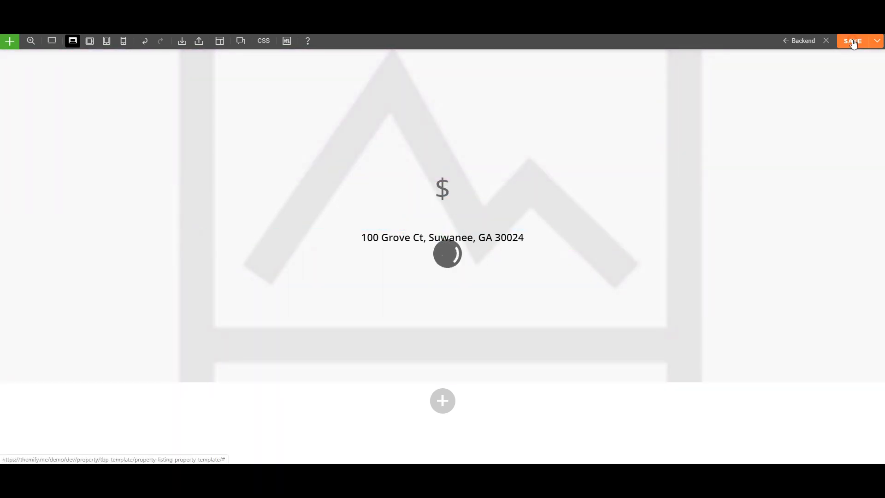
pyautogui.click(828, 42)
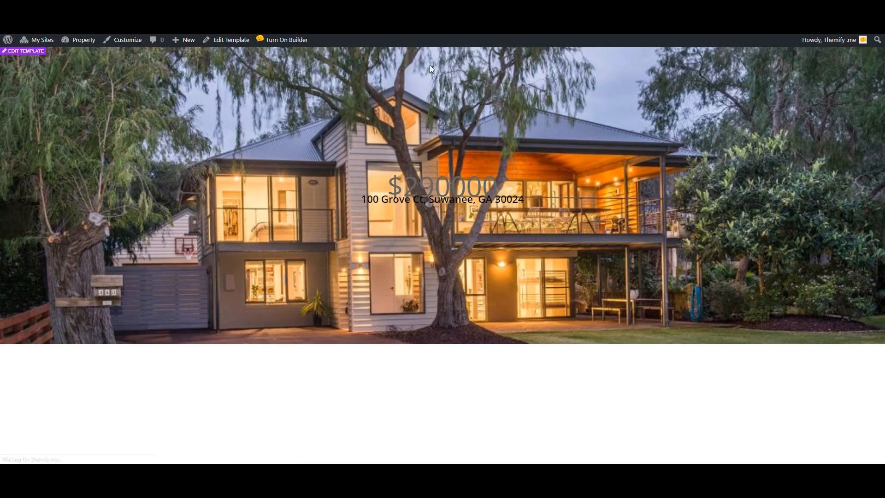
pyautogui.click(82, 40)
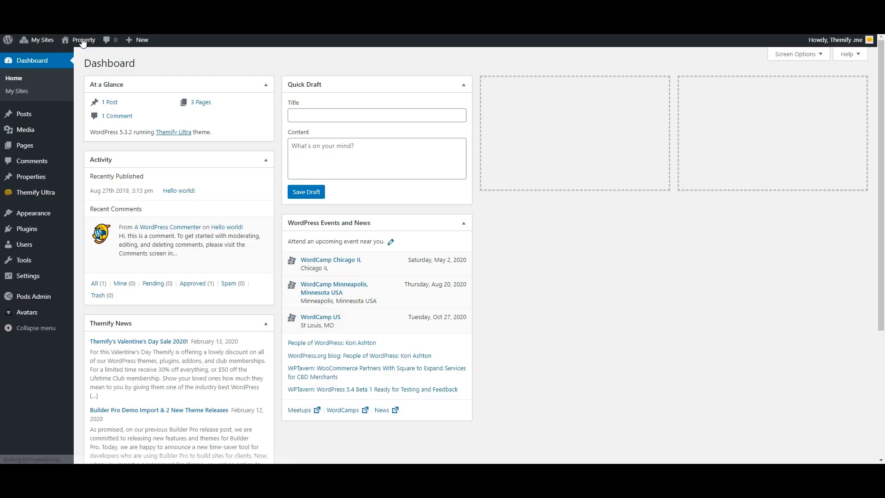
pyautogui.click(80, 50)
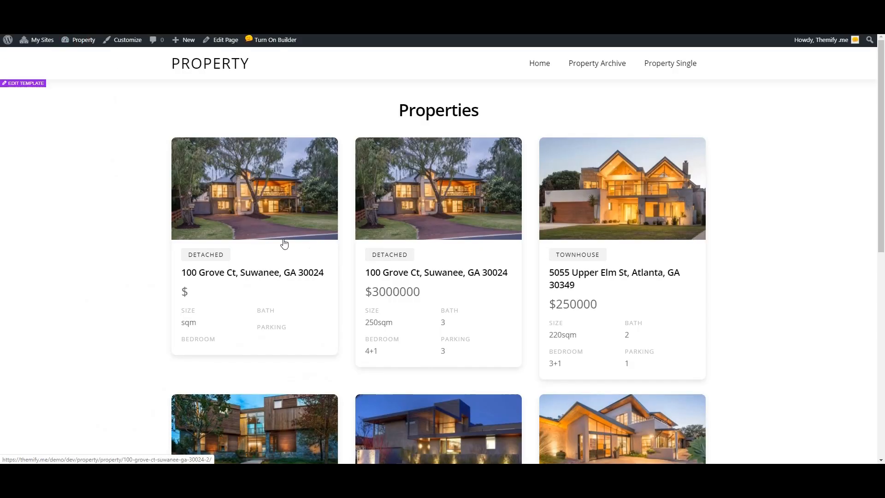
pyautogui.click(452, 187)
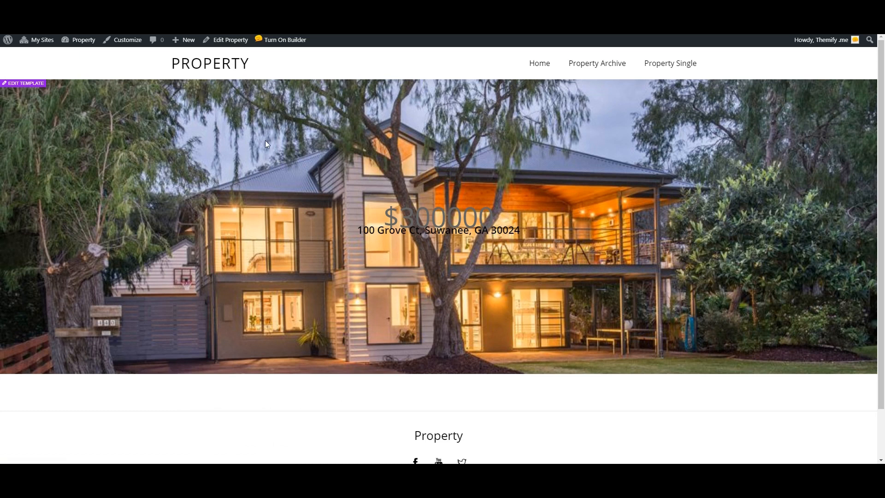
# Check the price and address over the house photo, then reopen the template for editing.
pyautogui.moveTo(496, 214); pyautogui.dragTo(374, 220)
pyautogui.moveTo(530, 228); pyautogui.dragTo(353, 233)
pyautogui.click(267, 233)
pyautogui.scroll(-2, 228, 221)
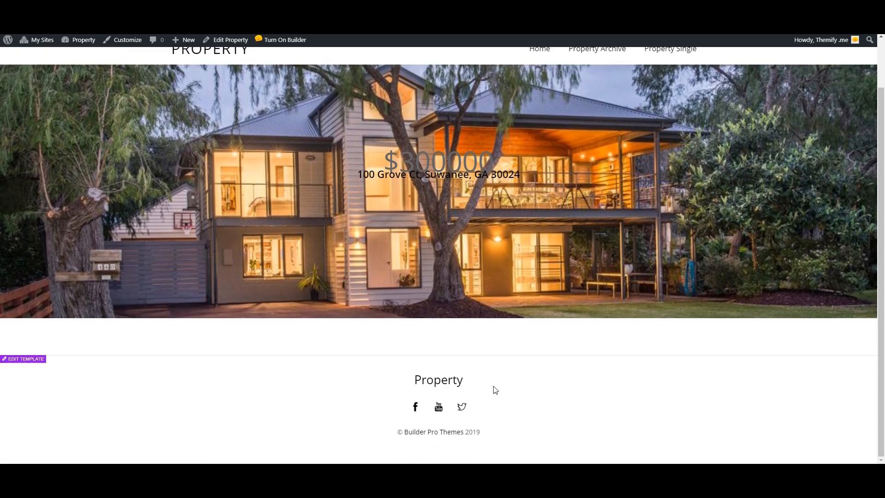
pyautogui.scroll(2, 325, 306)
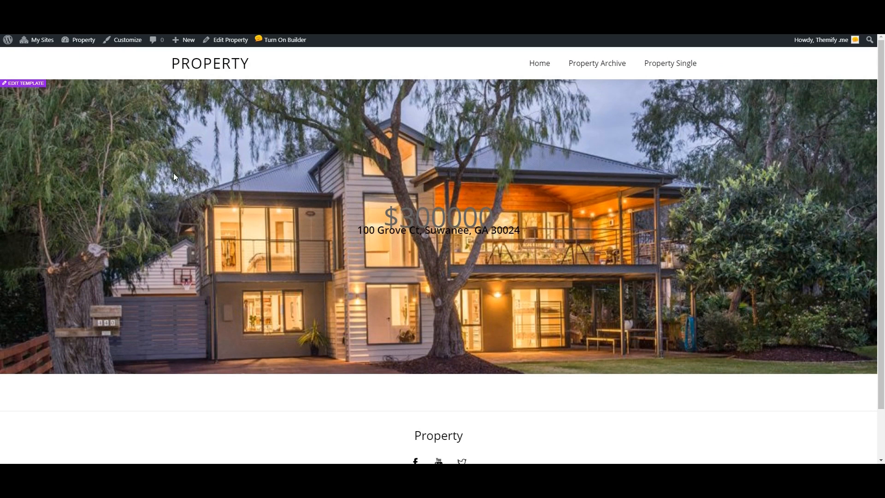
pyautogui.click(33, 83)
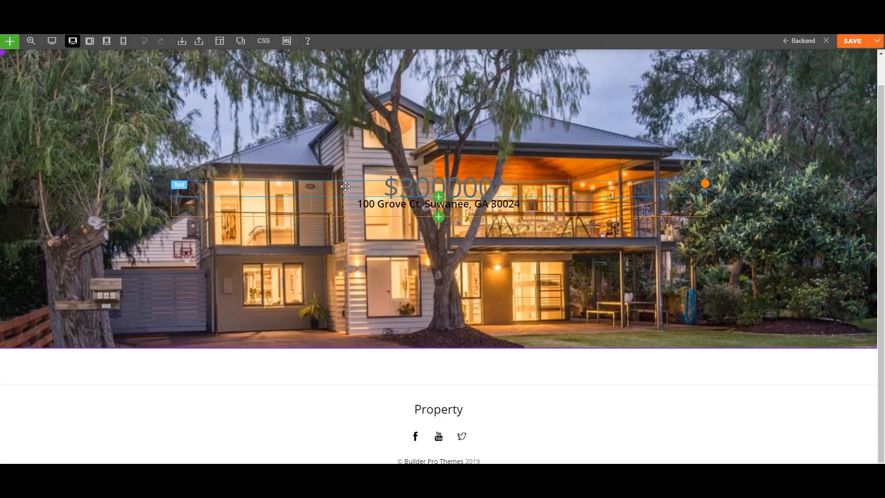
# Insert the saved 'property header' row from Blocks > Saved onto the page.
pyautogui.scroll(-2, 369, 353)
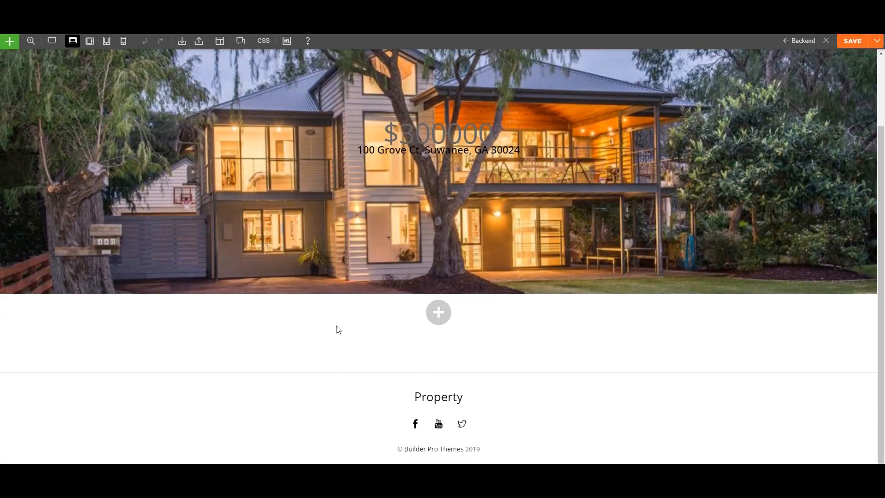
pyautogui.scroll(2, 336, 328)
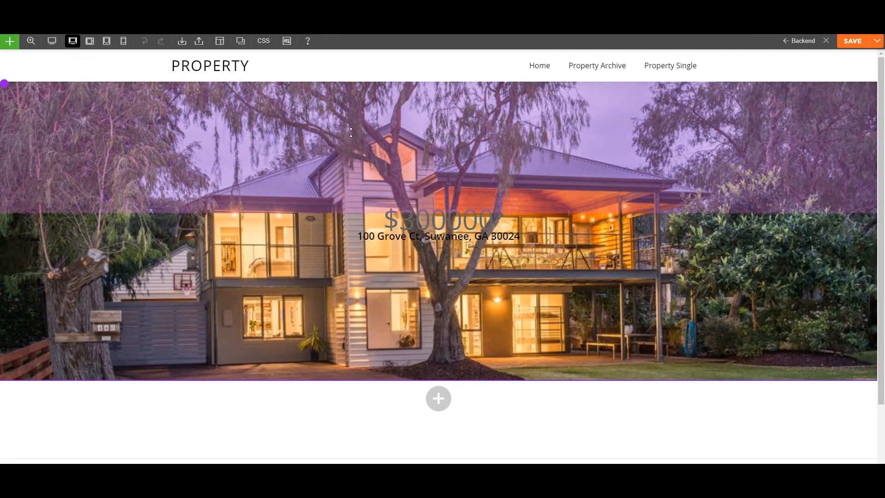
pyautogui.scroll(-3, 156, 212)
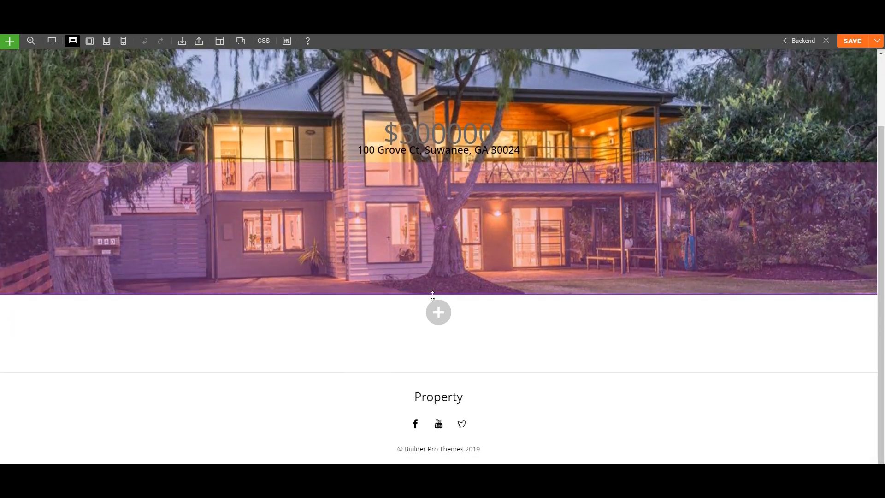
pyautogui.moveTo(438, 312)
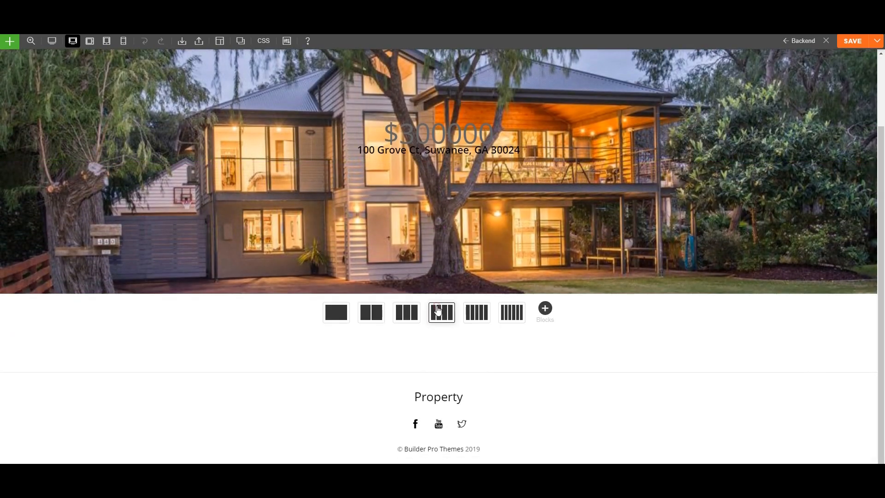
pyautogui.click(544, 312)
pyautogui.click(389, 165)
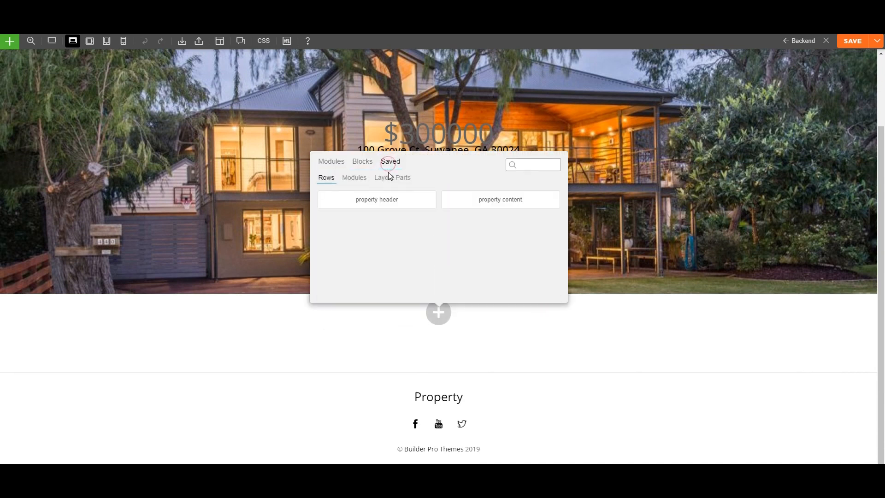
pyautogui.moveTo(375, 199); pyautogui.dragTo(291, 87)
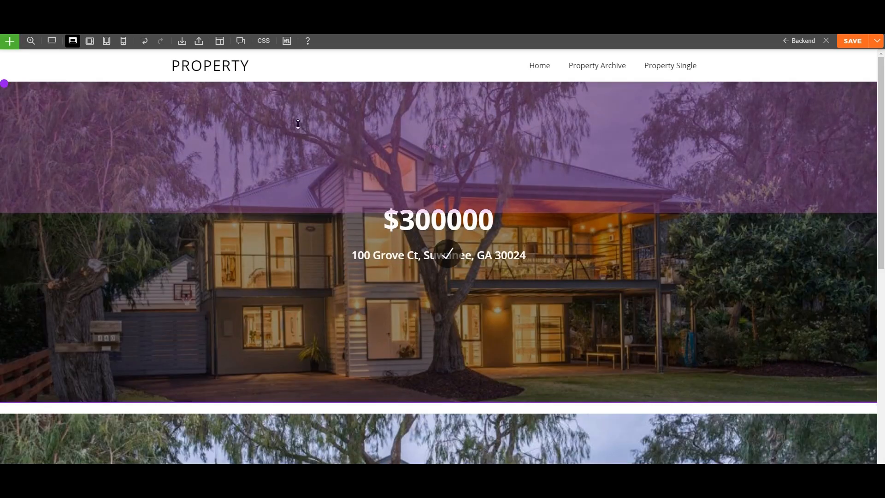
# Delete the old hero row and confirm its removal.
pyautogui.scroll(-6, 315, 167)
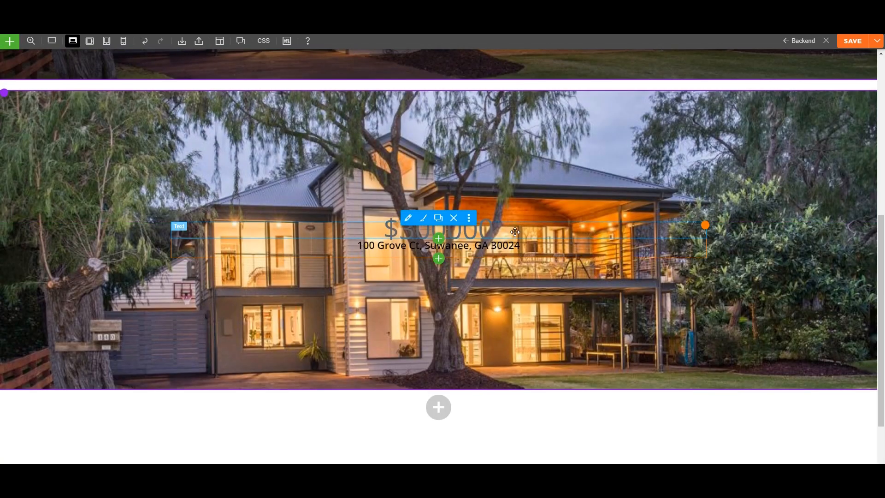
pyautogui.moveTo(3, 94)
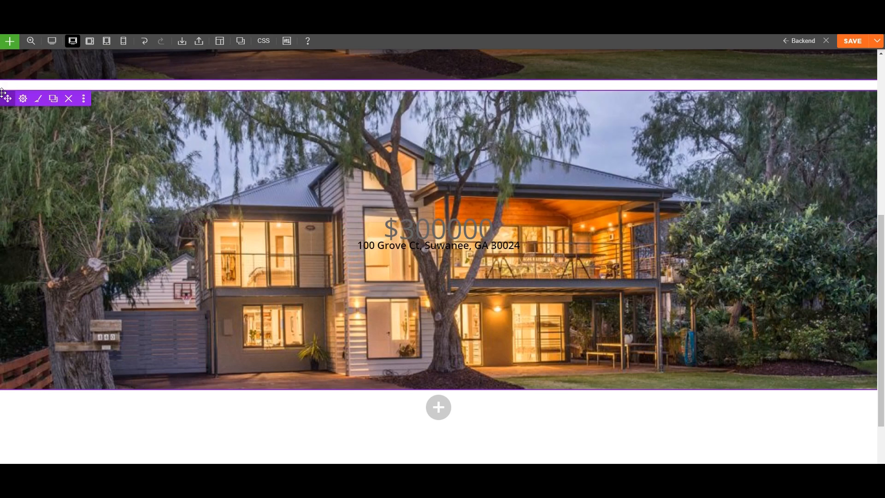
pyautogui.click(69, 99)
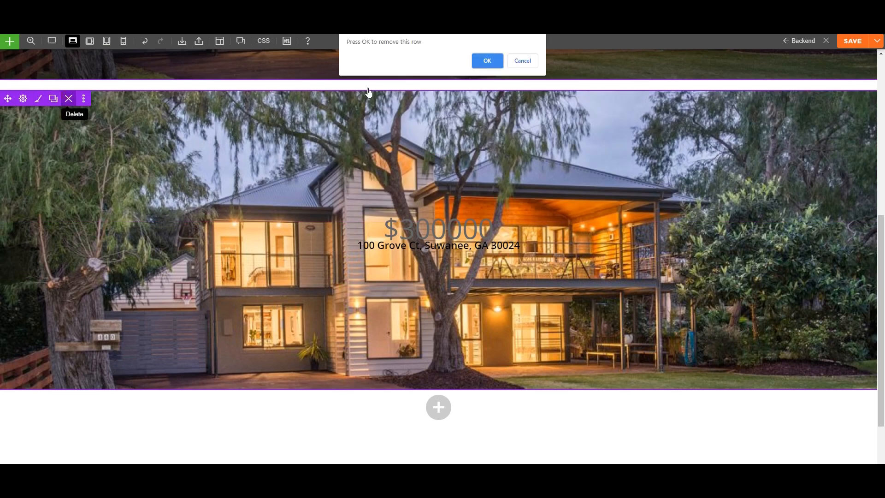
pyautogui.click(488, 60)
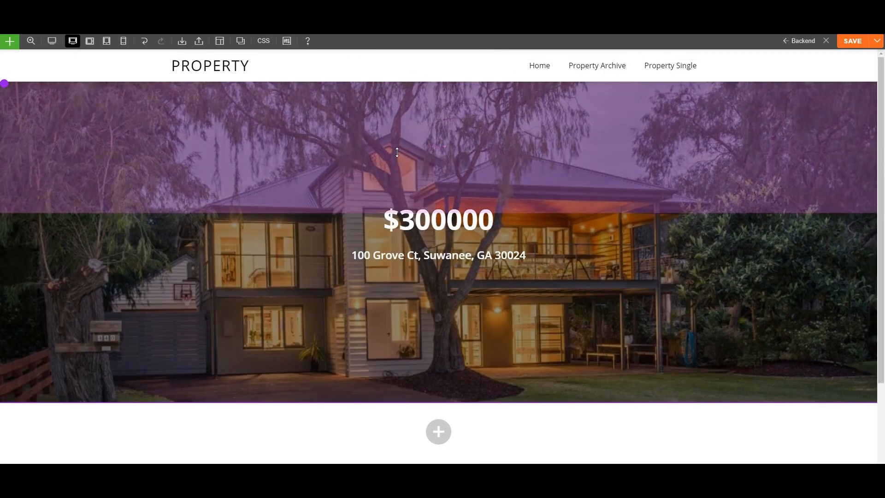
pyautogui.scroll(-3, 397, 152)
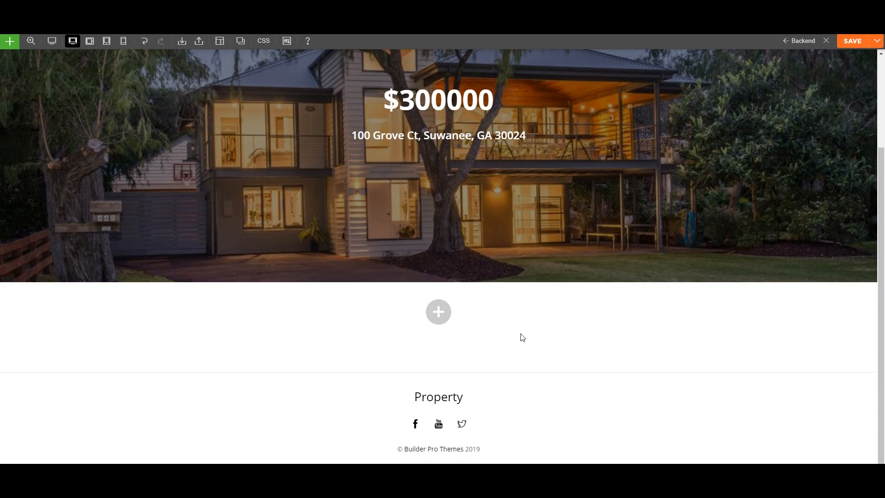
# Add a new row below the hero with a three-column grid layout.
pyautogui.moveTo(443, 321)
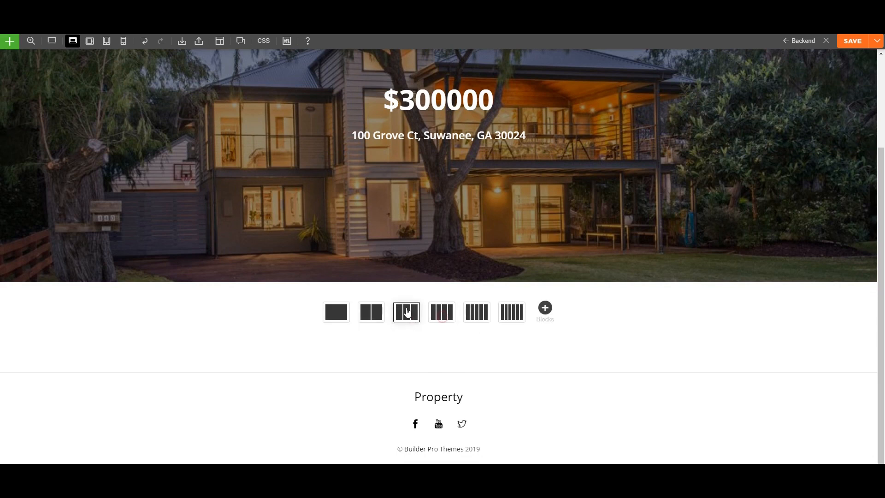
pyautogui.click(368, 309)
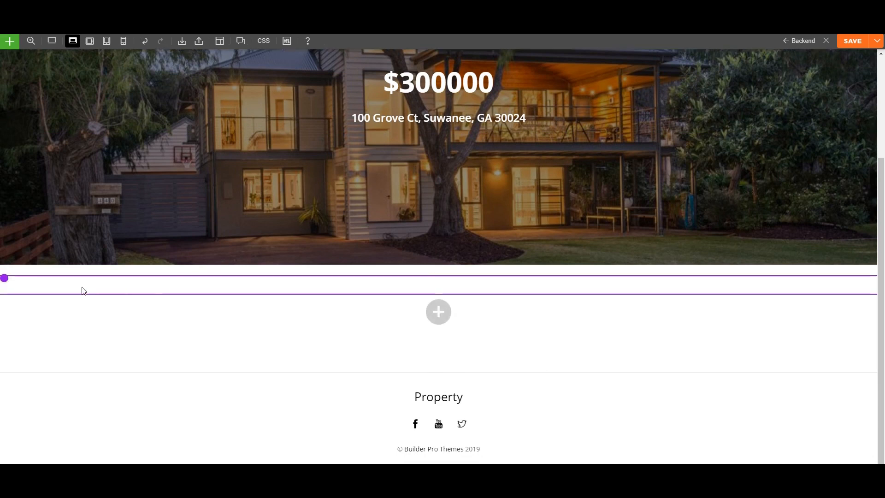
pyautogui.moveTo(5, 278)
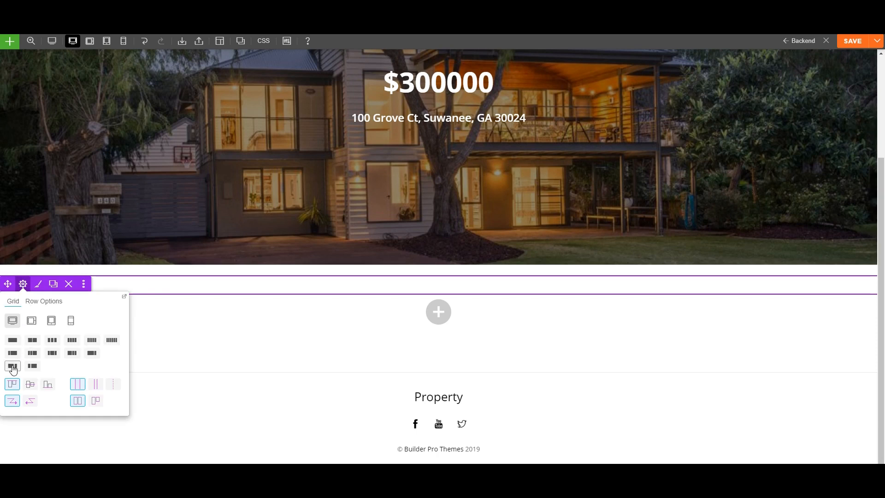
pyautogui.click(13, 366)
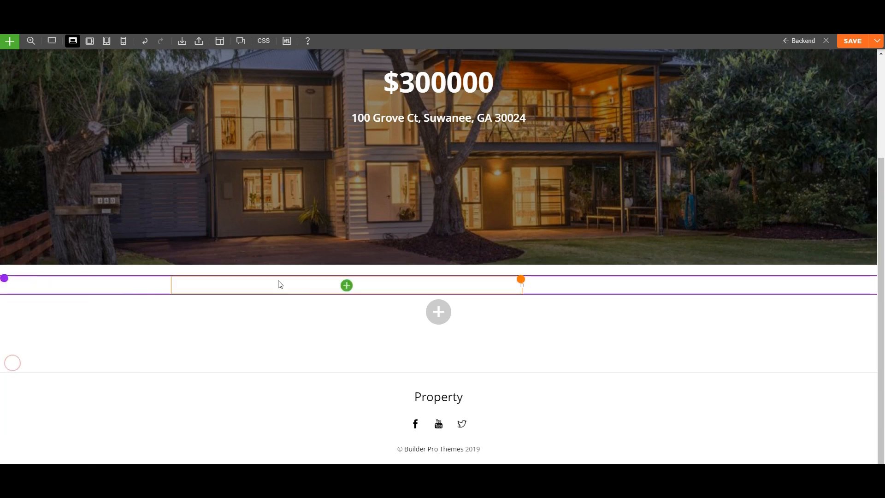
# Insert a Post Meta module showing only Property / Property Types terms, without date or comments.
pyautogui.click(347, 286)
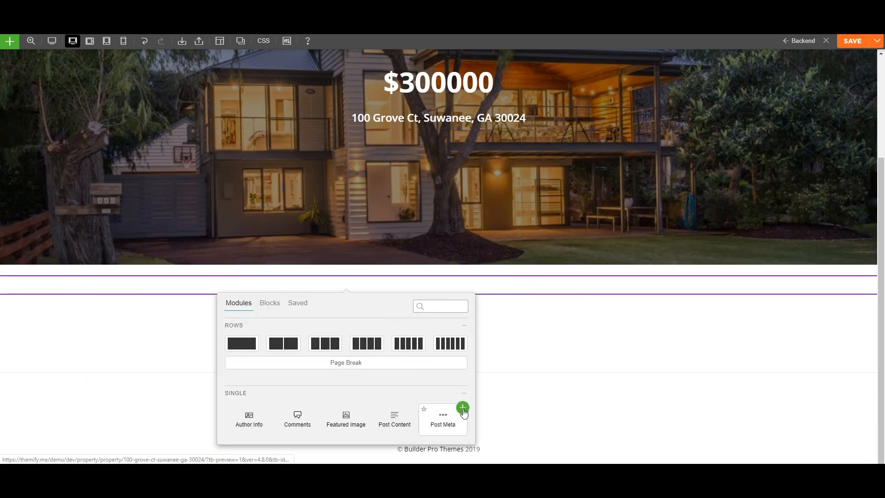
pyautogui.click(461, 408)
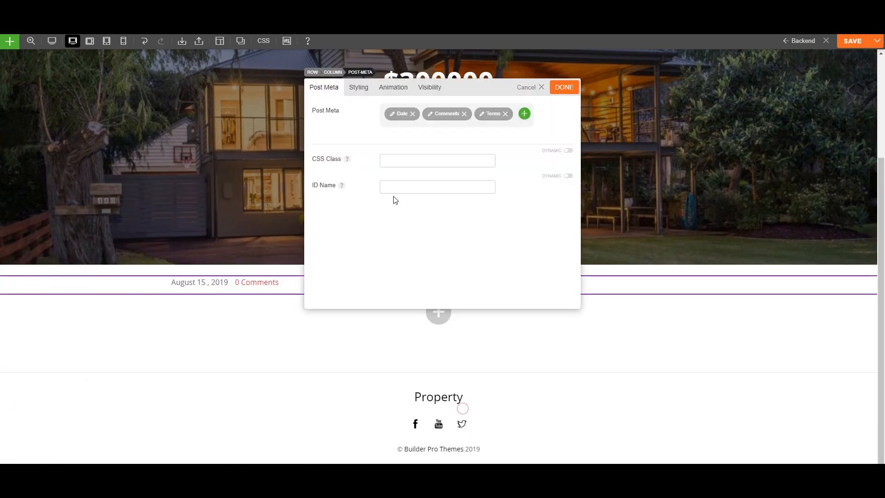
pyautogui.click(413, 114)
pyautogui.click(425, 114)
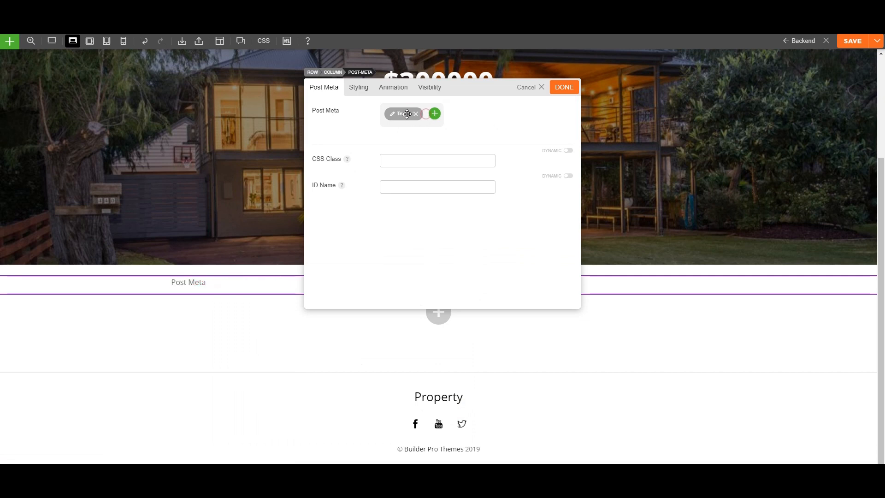
pyautogui.click(403, 114)
pyautogui.click(423, 137)
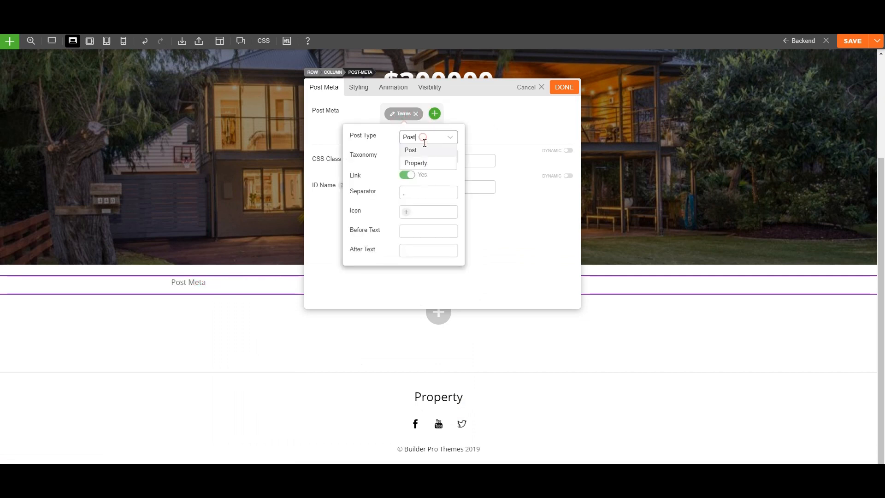
pyautogui.click(427, 163)
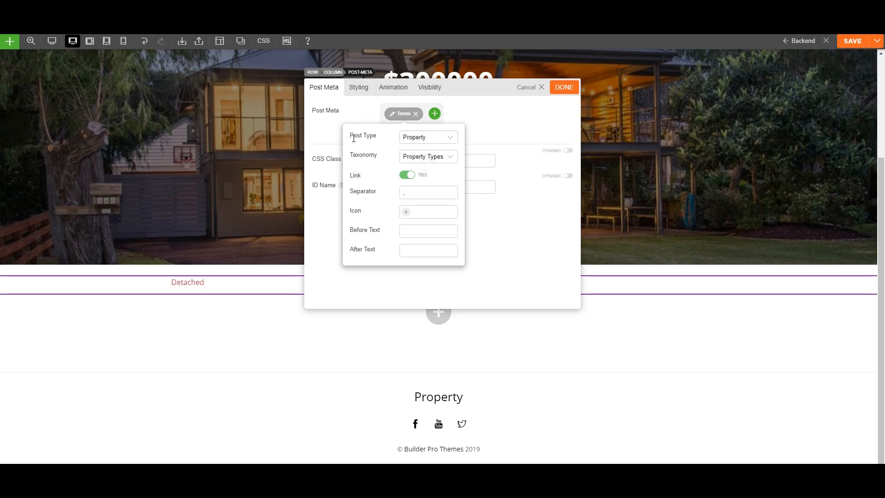
pyautogui.click(497, 225)
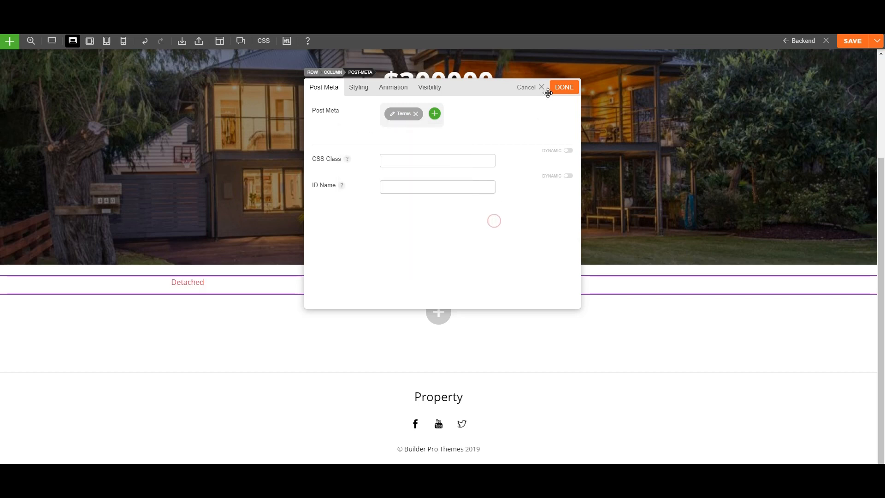
pyautogui.click(564, 88)
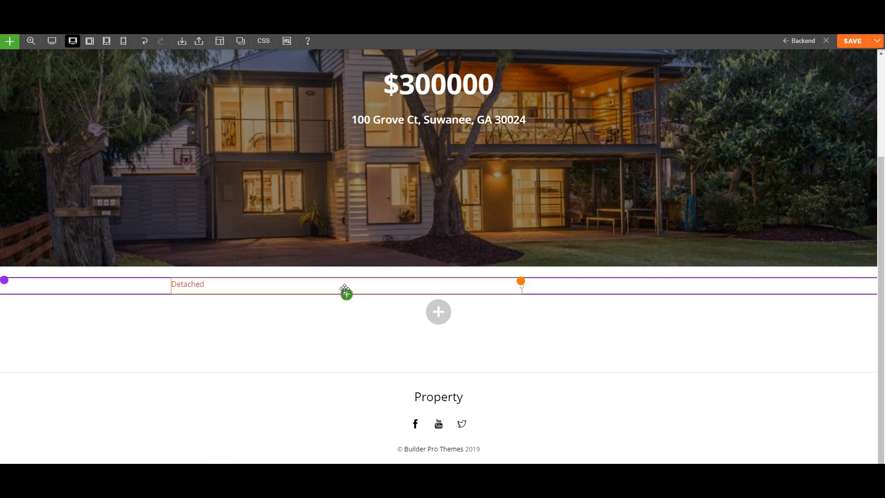
# Place a Post Title module under the Detached term with font colour #000000.
pyautogui.click(346, 295)
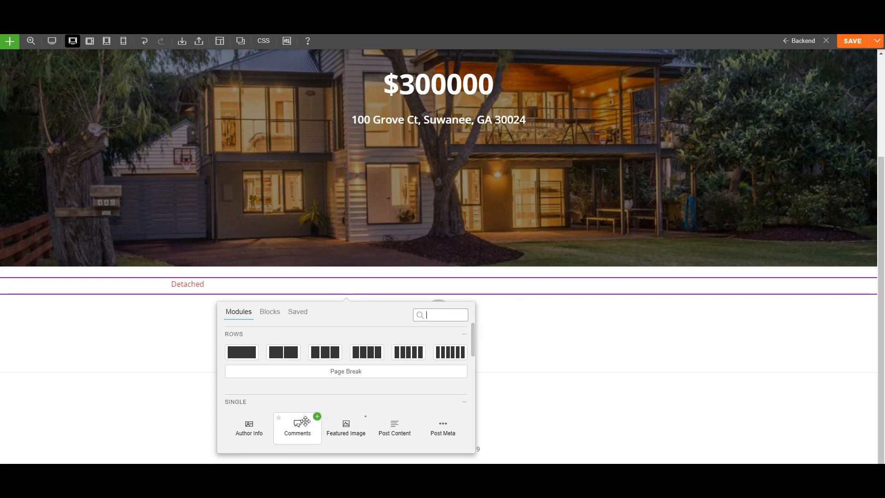
pyautogui.scroll(-1, 296, 424)
pyautogui.moveTo(297, 369); pyautogui.dragTo(222, 310)
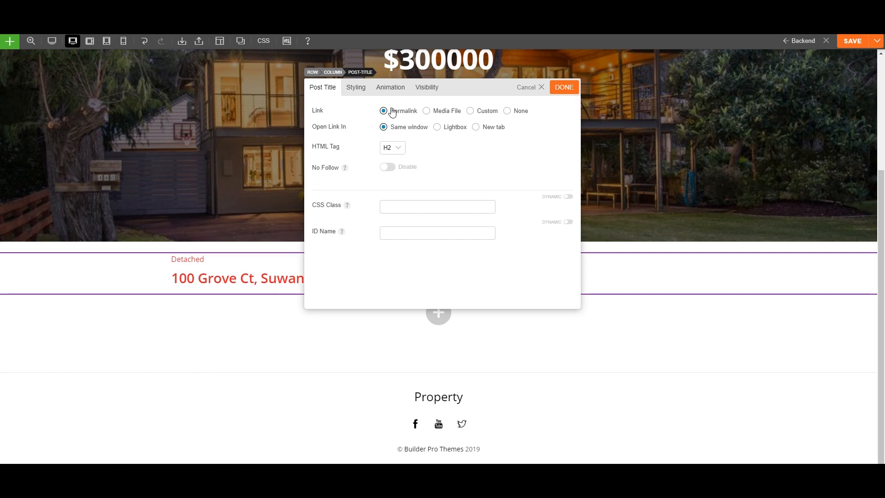
pyautogui.click(359, 90)
pyautogui.click(332, 180)
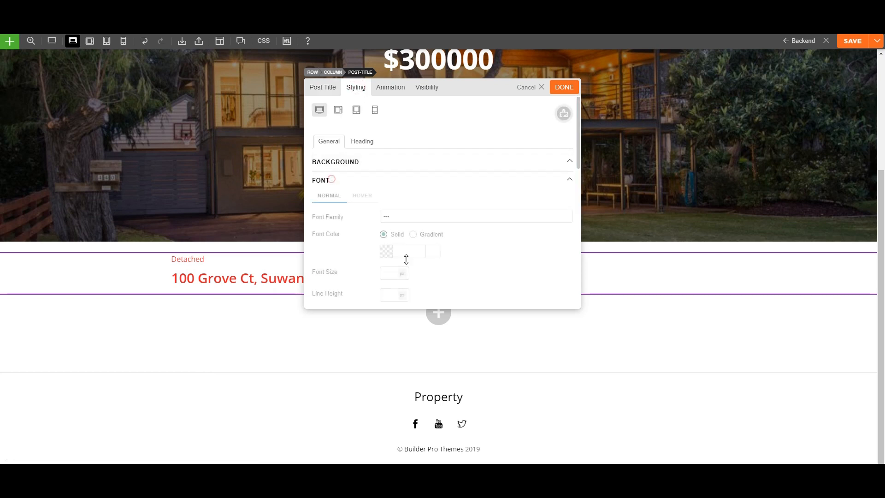
pyautogui.scroll(-2, 368, 245)
pyautogui.scroll(-1, 369, 245)
pyautogui.click(411, 161)
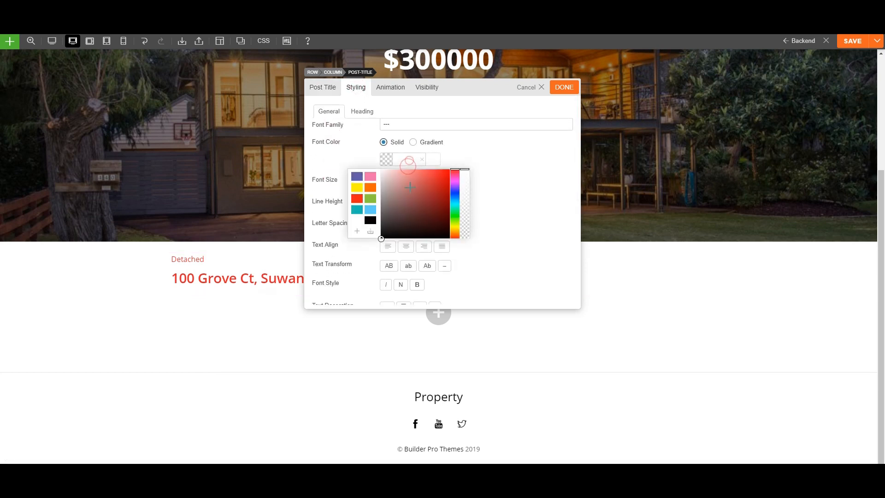
pyautogui.click(565, 87)
# Set the Post Meta module's font colour to black (#000000) so 'Detached' matches the address title.
pyautogui.doubleClick(231, 258)
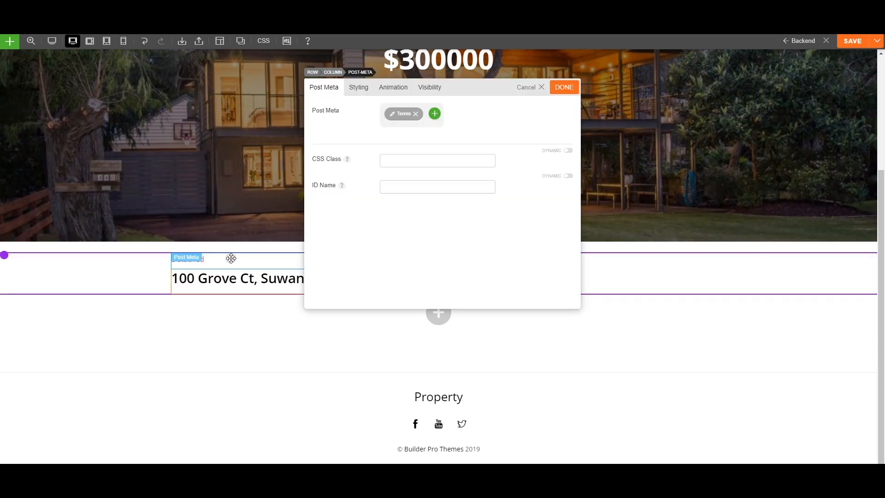
pyautogui.click(352, 88)
pyautogui.click(340, 184)
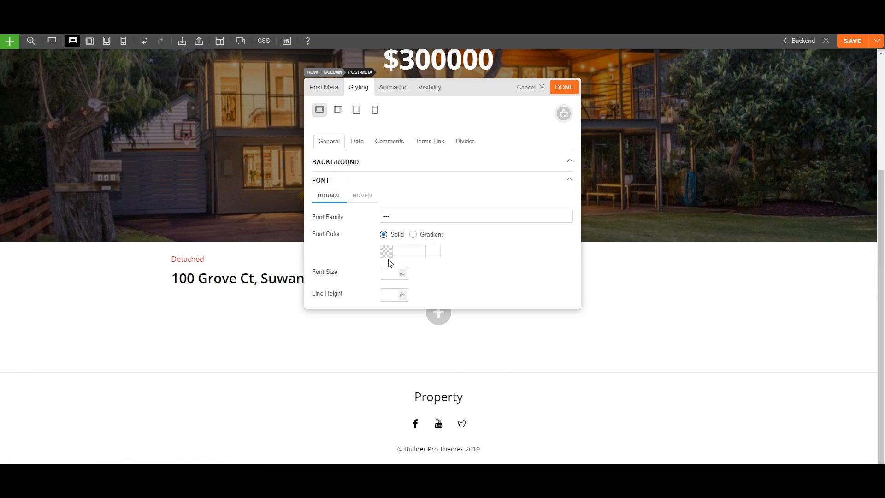
pyautogui.click(388, 257)
pyautogui.scroll(-2, 395, 259)
pyautogui.moveTo(400, 231); pyautogui.dragTo(376, 239)
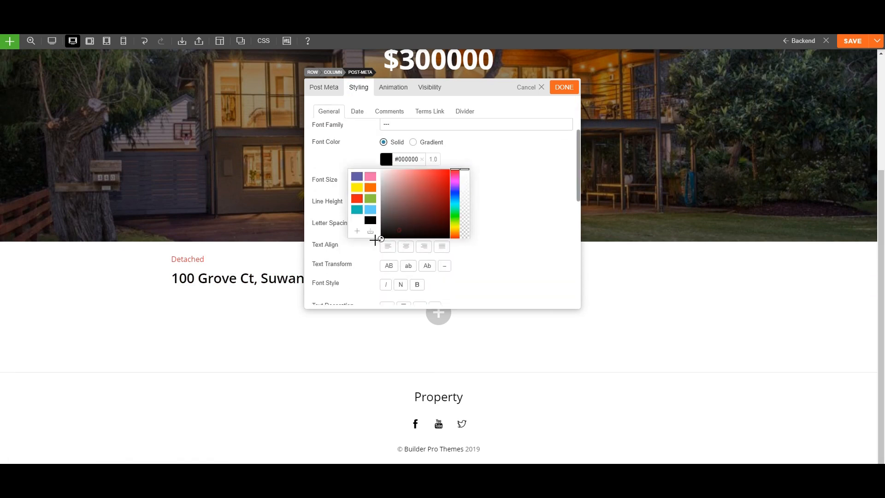
pyautogui.click(563, 87)
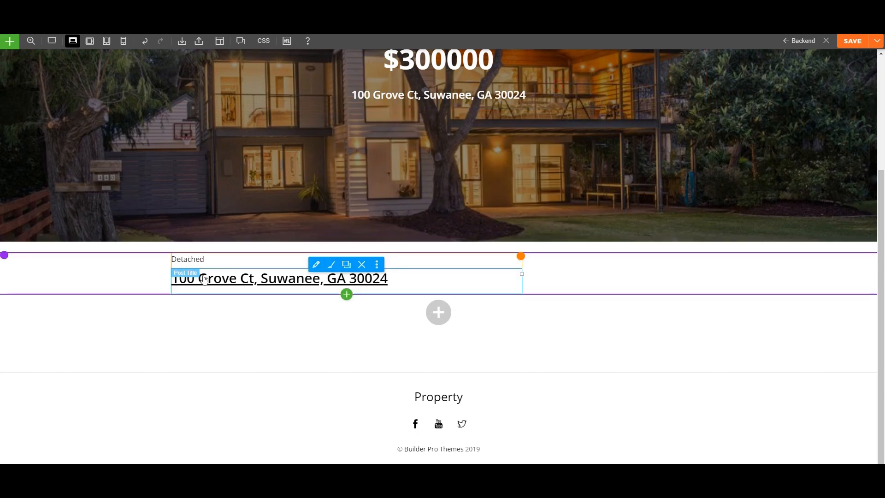
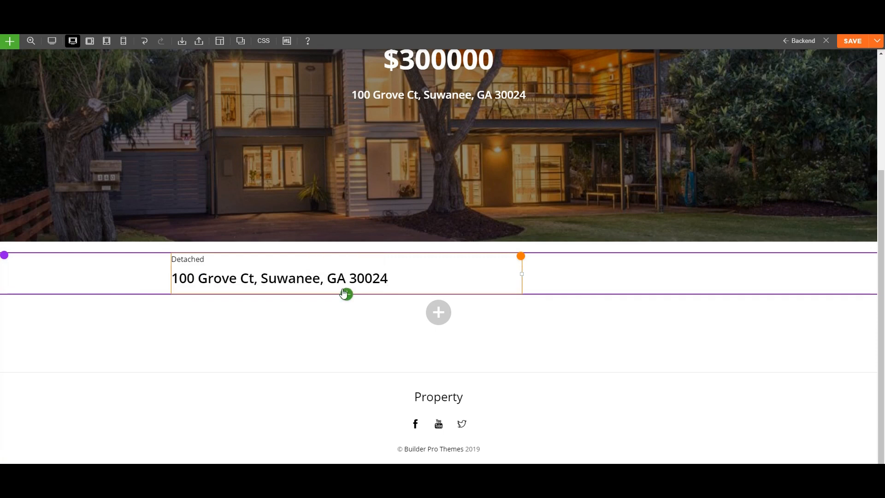
# Drop a Text module directly below the address title.
pyautogui.click(347, 292)
pyautogui.scroll(-5, 311, 355)
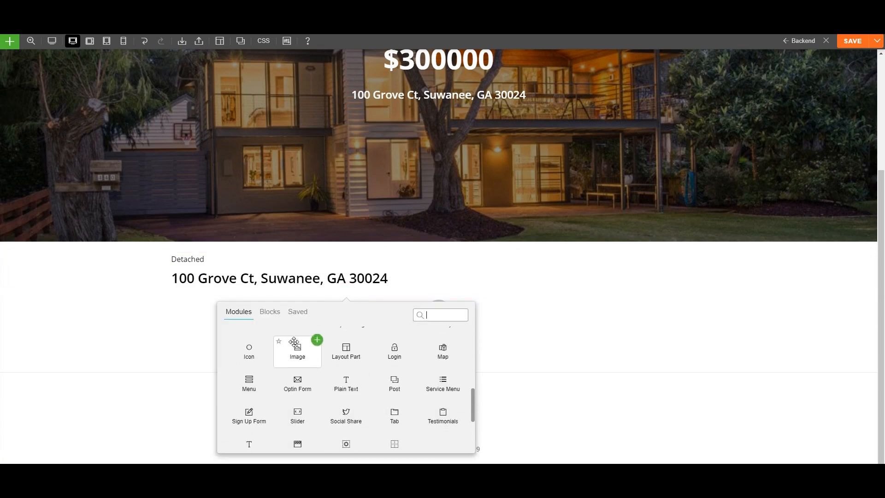
pyautogui.moveTo(260, 384); pyautogui.dragTo(225, 304)
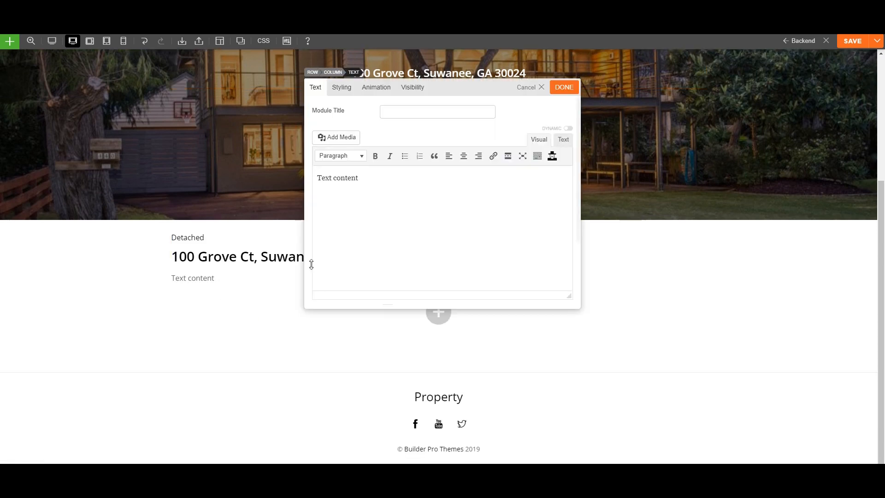
# Make the text dynamic from the 'price' custom field with '$' as Text Before.
pyautogui.click(567, 129)
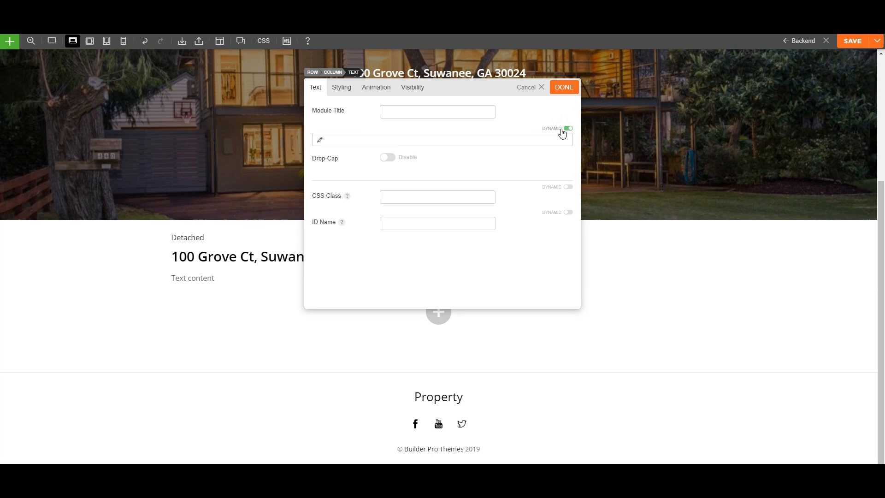
pyautogui.click(320, 142)
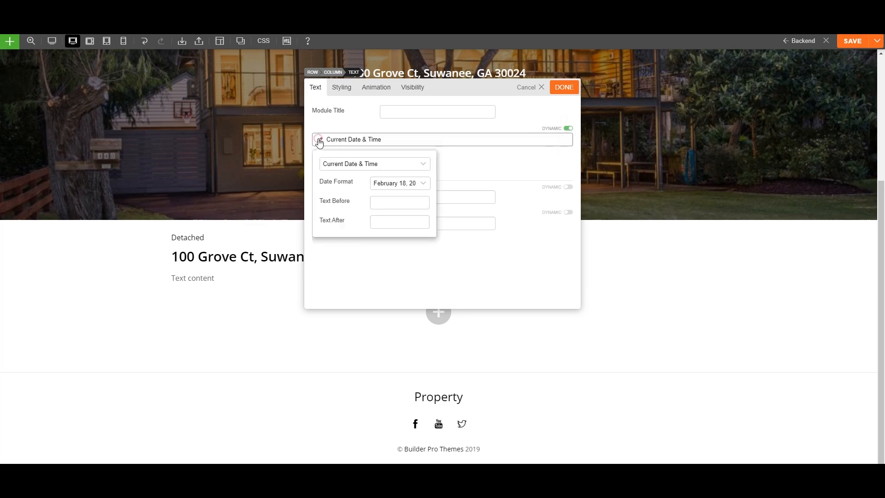
pyautogui.click(344, 163)
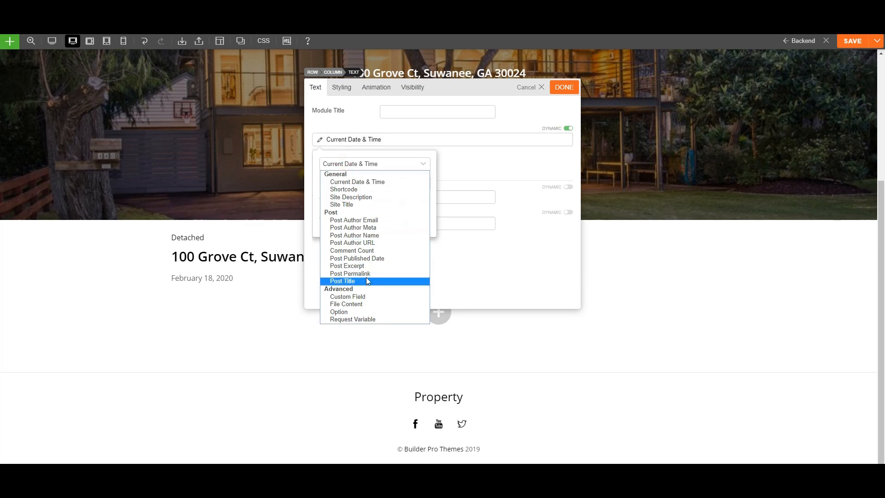
pyautogui.click(362, 298)
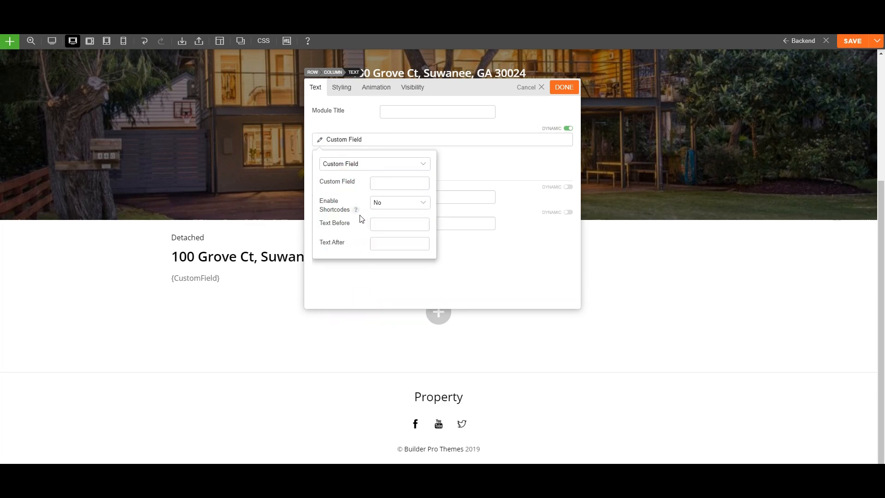
pyautogui.click(383, 184)
pyautogui.write('price')
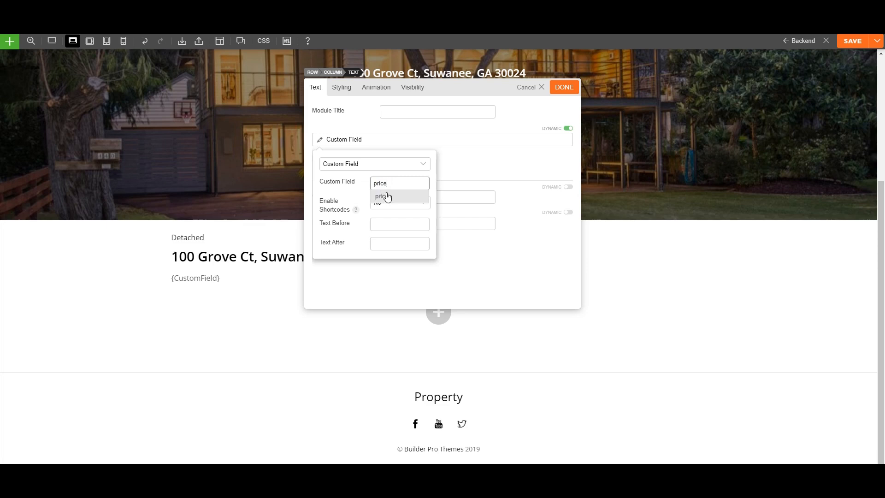
pyautogui.click(386, 196)
pyautogui.click(376, 225)
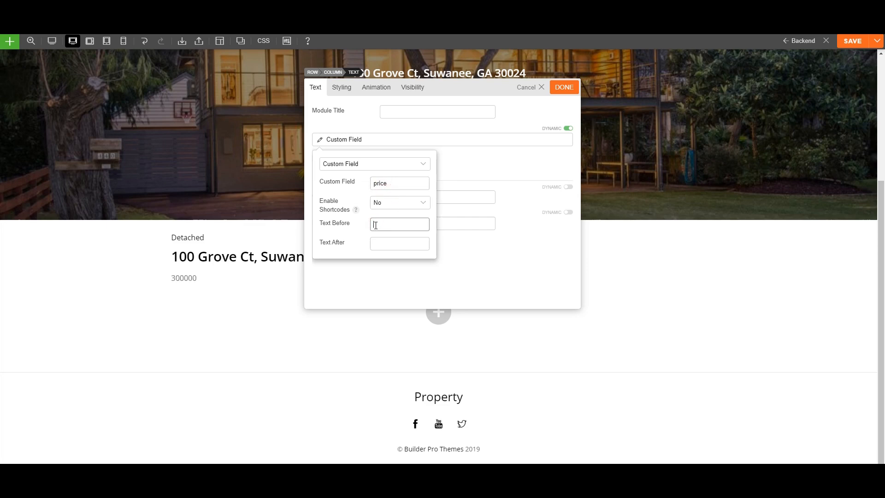
pyautogui.click(450, 181)
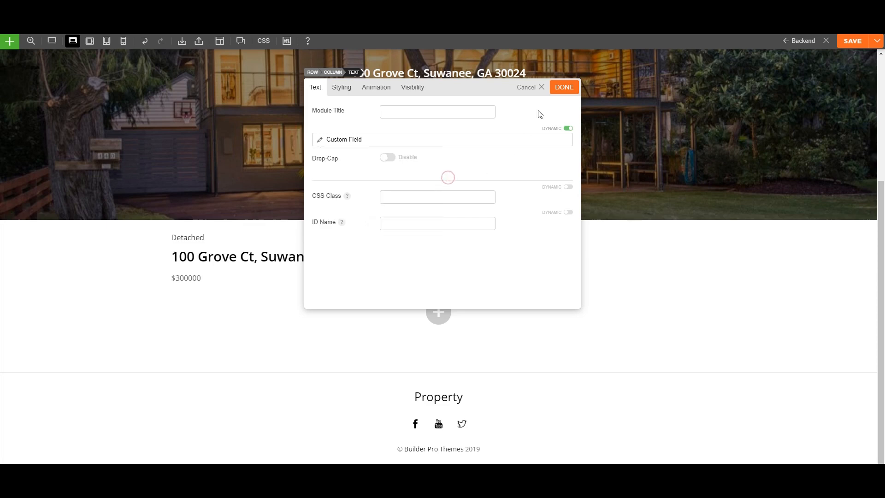
pyautogui.click(565, 88)
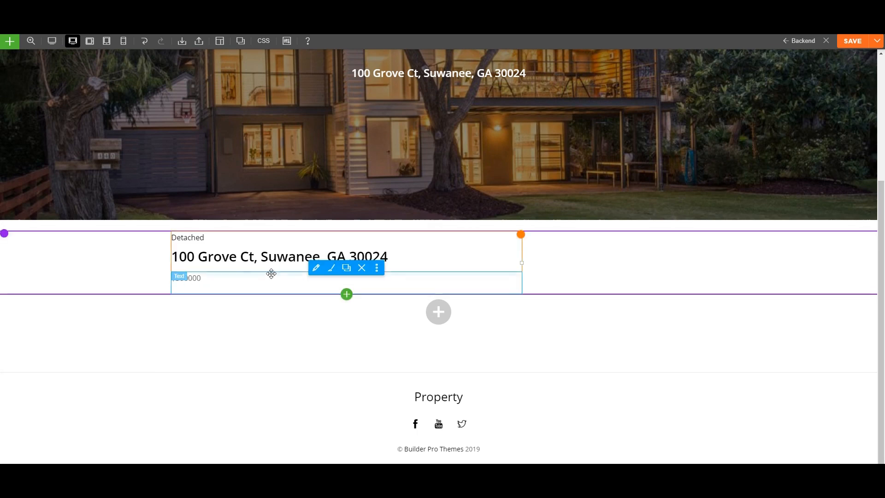
# Add a Four Columns row below the address, keeping the price text above it.
pyautogui.click(346, 295)
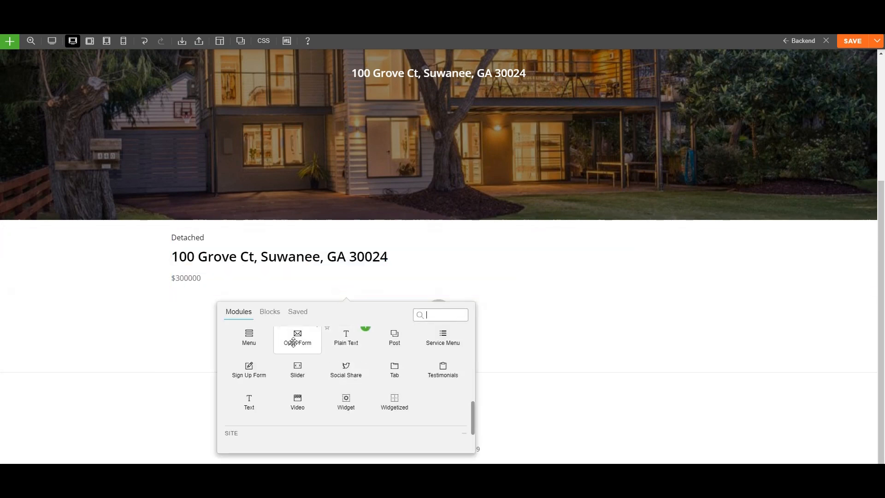
pyautogui.click(270, 314)
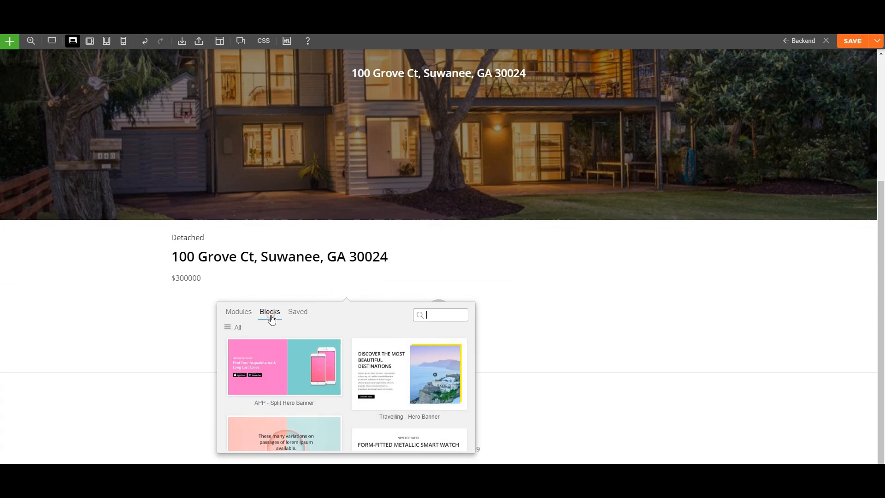
pyautogui.click(240, 314)
pyautogui.scroll(6, 267, 354)
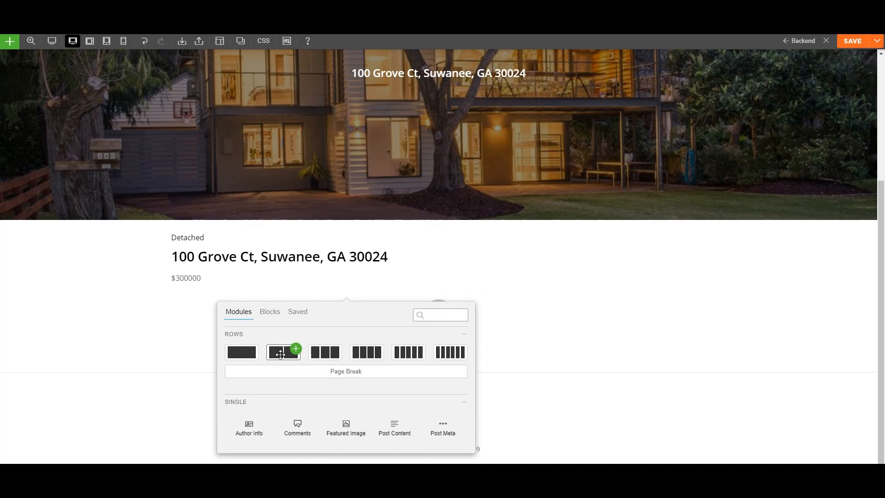
pyautogui.moveTo(366, 352); pyautogui.dragTo(250, 298)
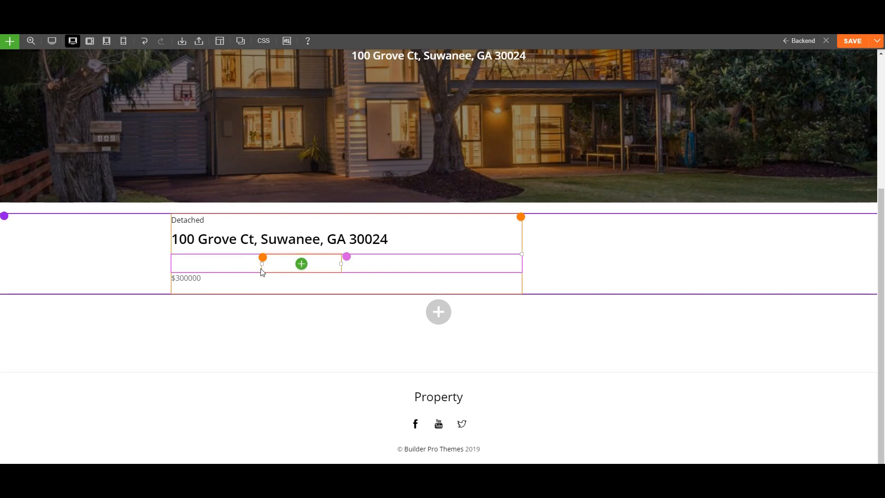
pyautogui.moveTo(198, 269); pyautogui.dragTo(220, 265)
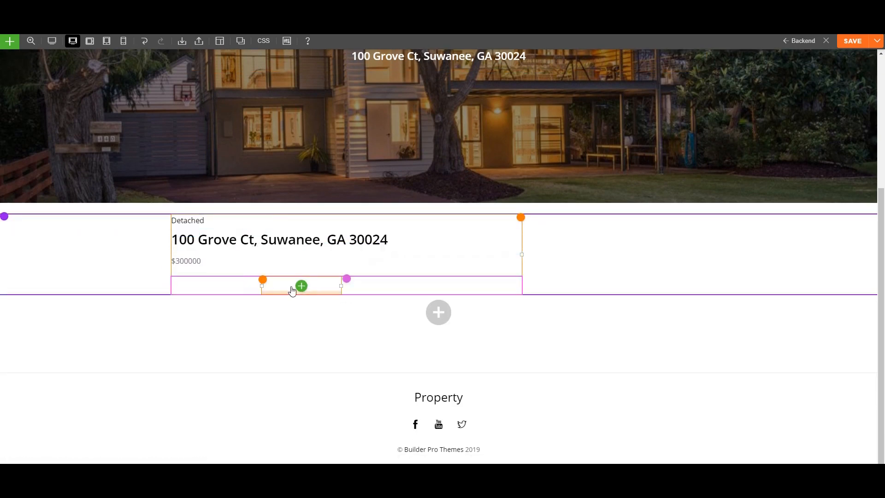
# Place an Image module with icon-house.png from the Media Library in column one.
pyautogui.moveTo(386, 281)
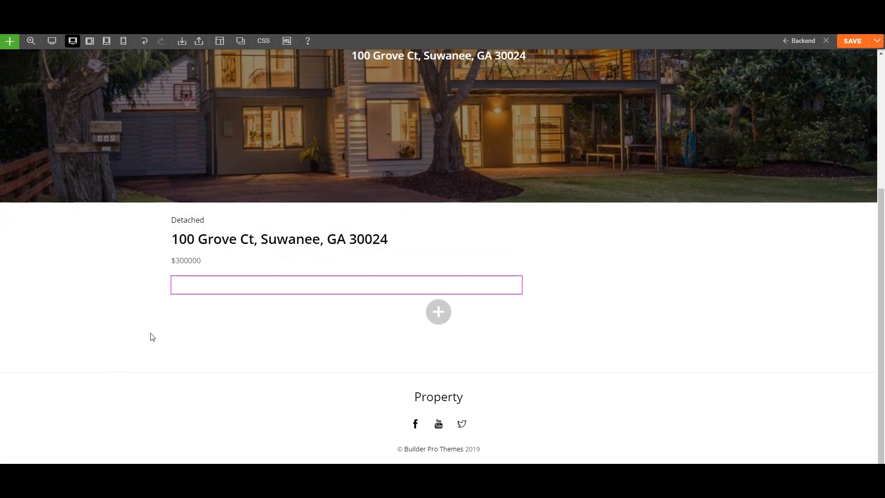
pyautogui.click(210, 285)
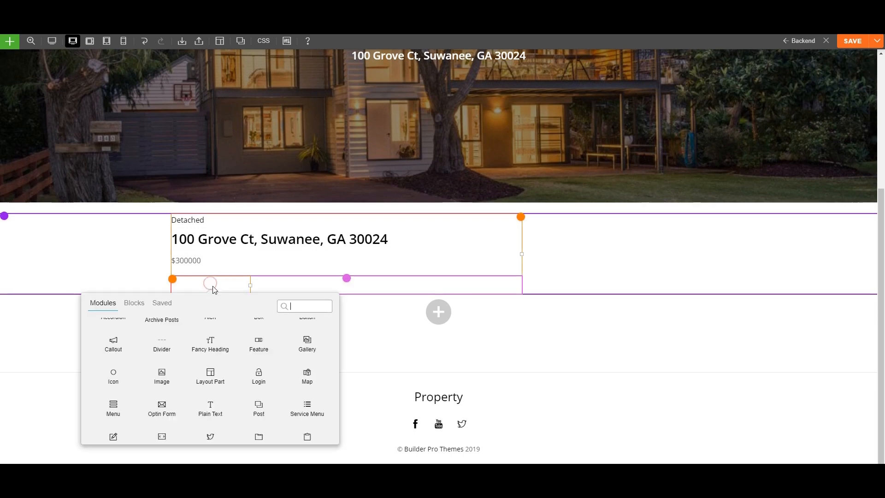
pyautogui.scroll(2, 138, 378)
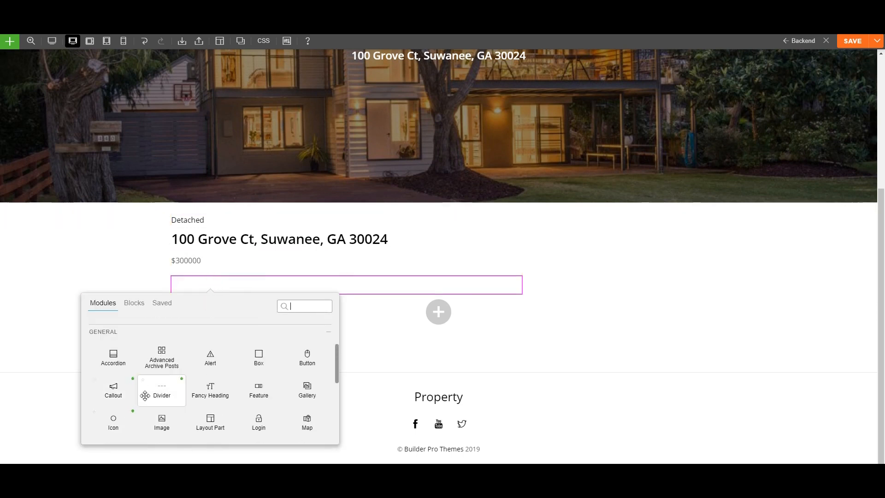
pyautogui.click(182, 412)
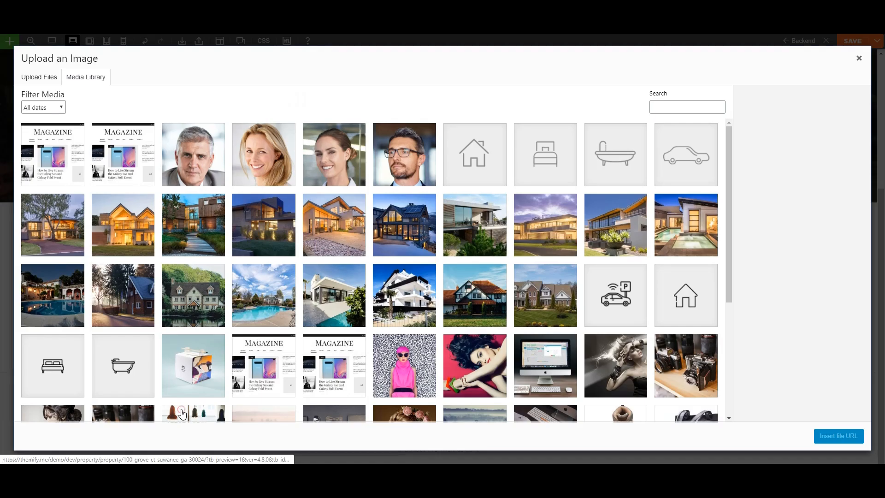
pyautogui.click(475, 159)
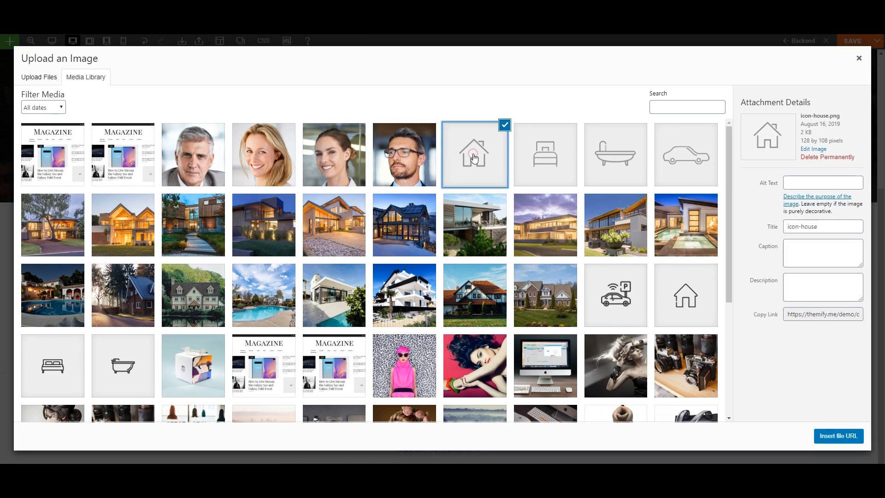
pyautogui.click(838, 436)
pyautogui.click(558, 89)
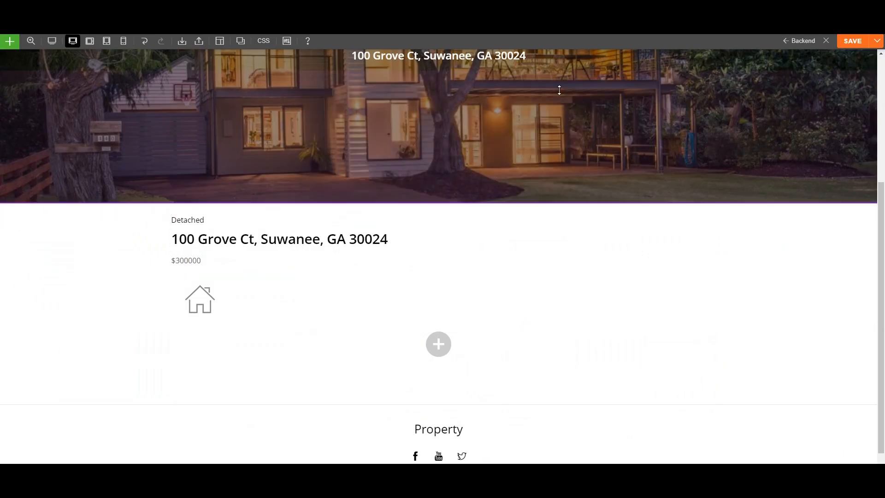
pyautogui.click(211, 328)
# Add a centre-aligned 'SIZE' Plain Text label beneath the house icon.
pyautogui.scroll(-5, 225, 285)
pyautogui.scroll(3, 201, 247)
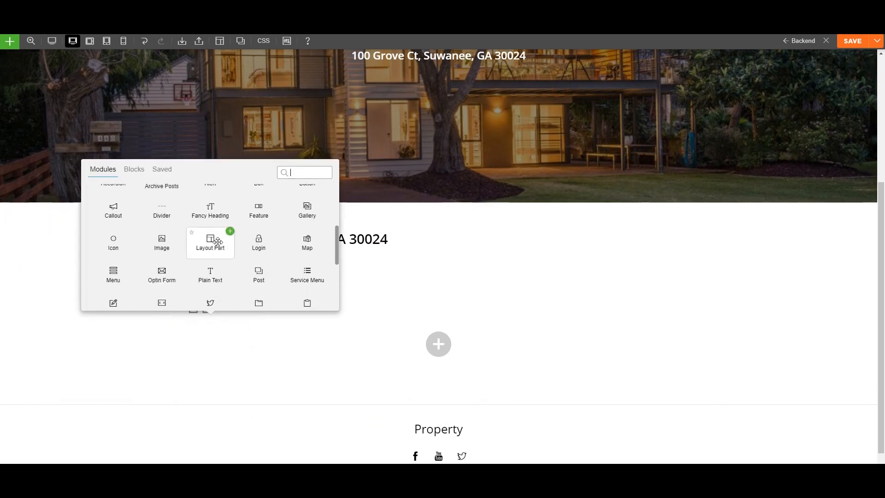
pyautogui.click(229, 265)
pyautogui.click(353, 153)
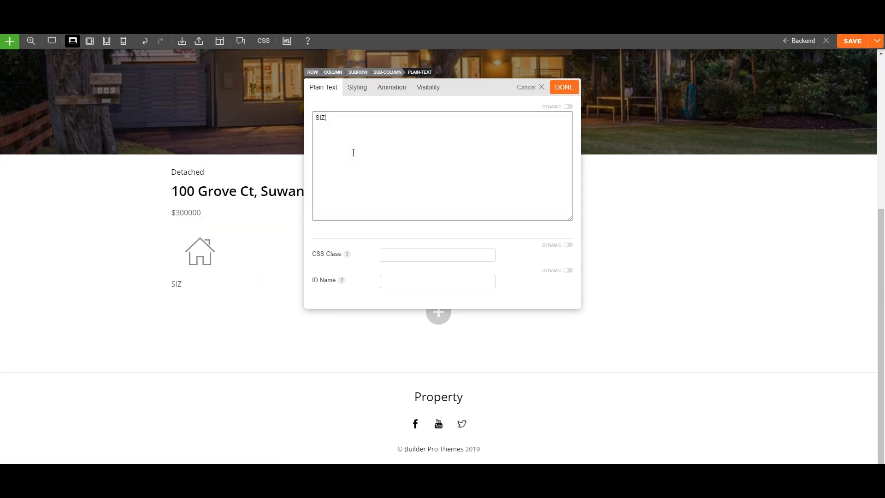
pyautogui.click(361, 92)
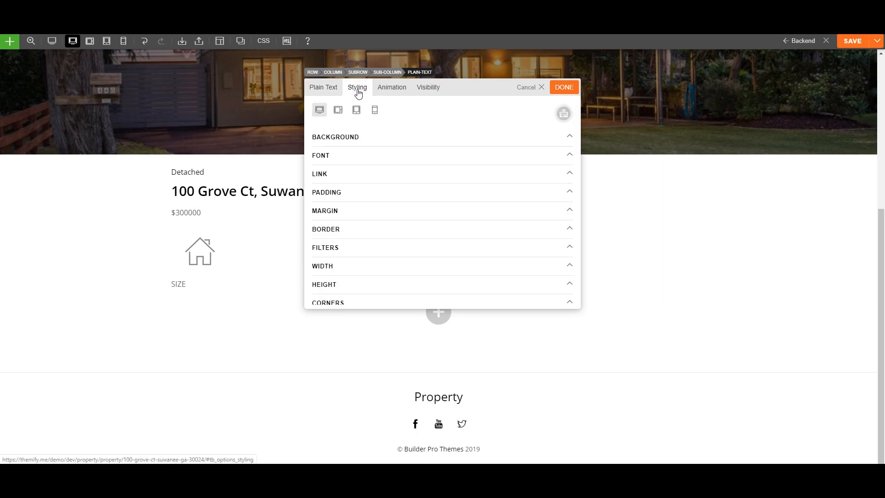
pyautogui.click(341, 157)
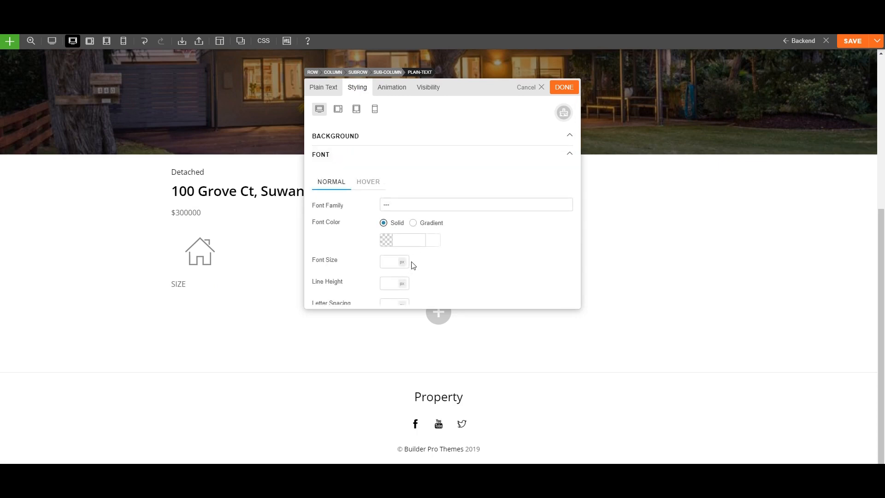
pyautogui.scroll(-3, 412, 262)
pyautogui.click(406, 190)
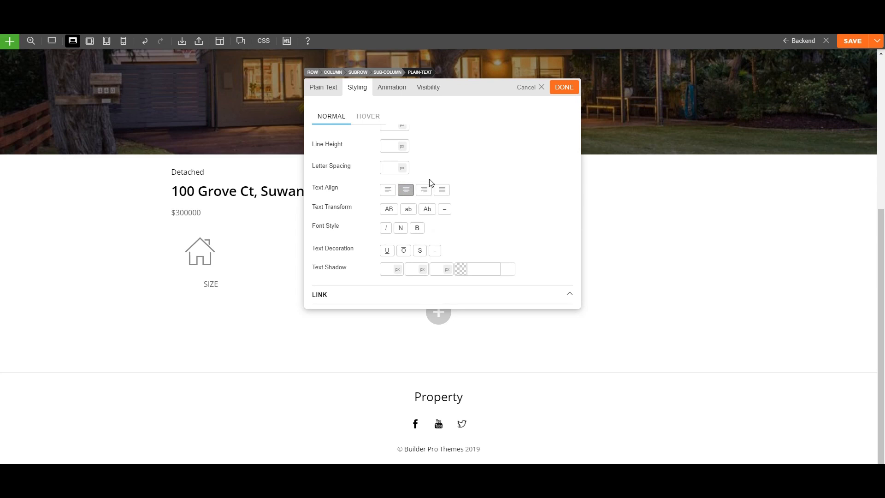
pyautogui.click(562, 87)
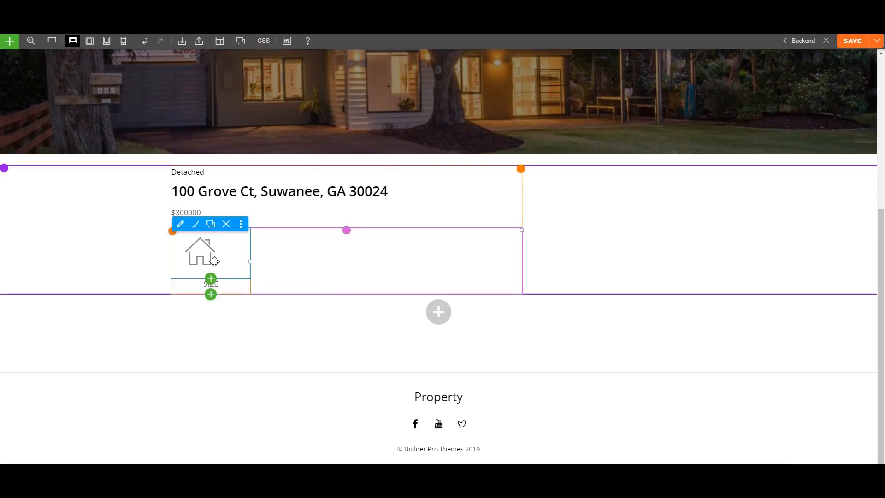
# Switch the house icon to the centred third Image Style.
pyautogui.click(181, 225)
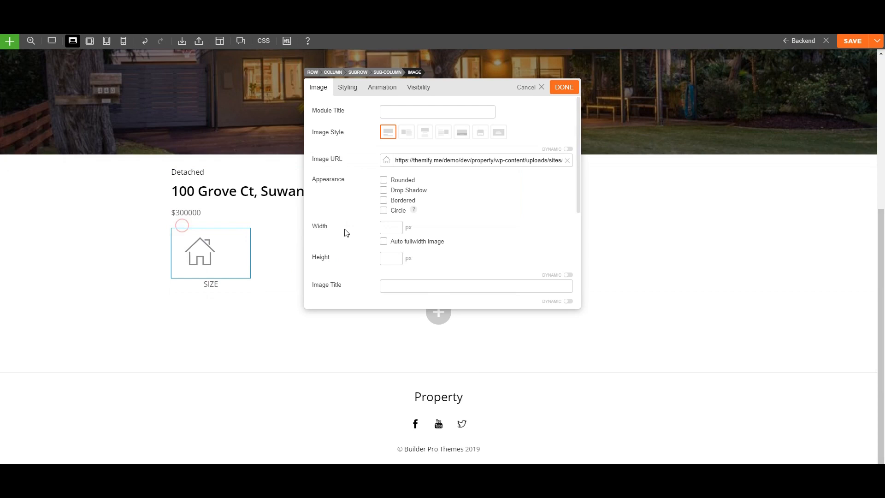
pyautogui.click(425, 132)
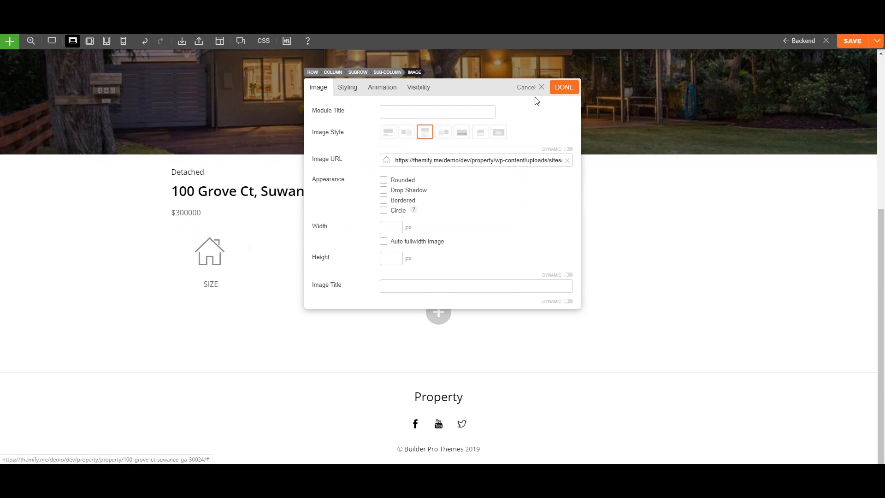
pyautogui.click(562, 88)
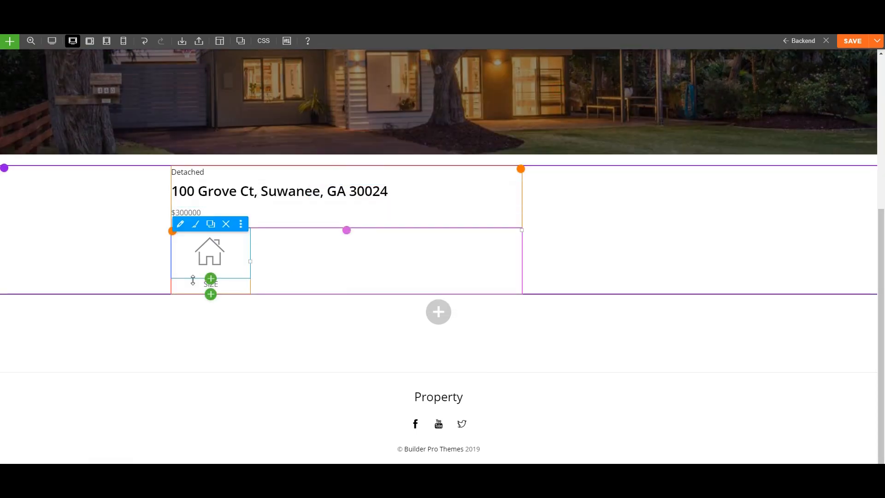
# Add a dynamic Text module under SIZE using the 'size' custom field with 'sqft' after it.
pyautogui.click(211, 294)
pyautogui.scroll(-1, 157, 394)
pyautogui.scroll(-2, 156, 396)
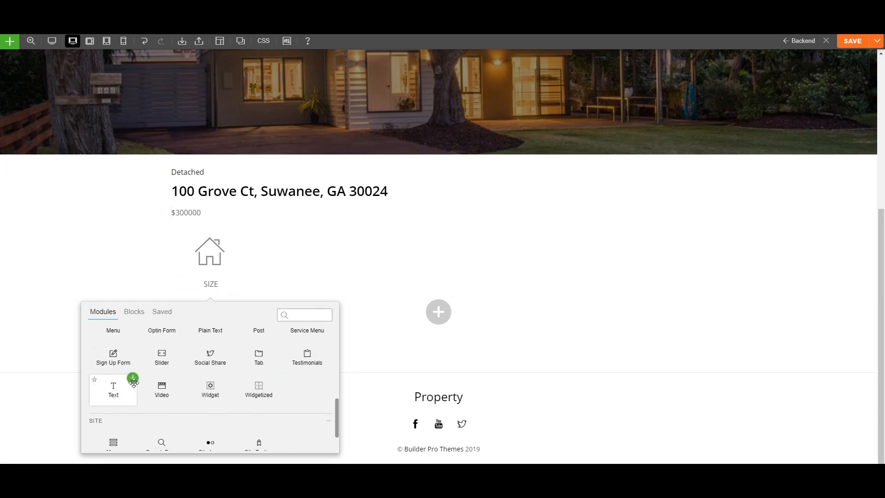
pyautogui.click(133, 379)
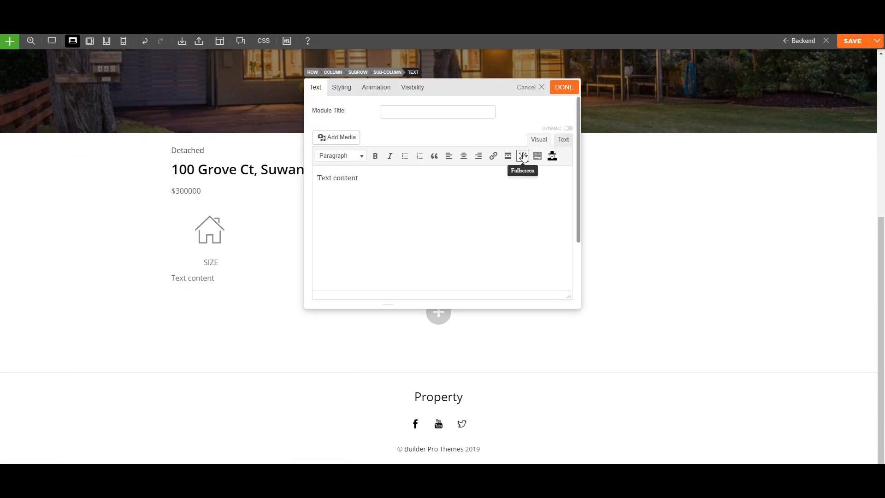
pyautogui.click(568, 129)
pyautogui.click(324, 143)
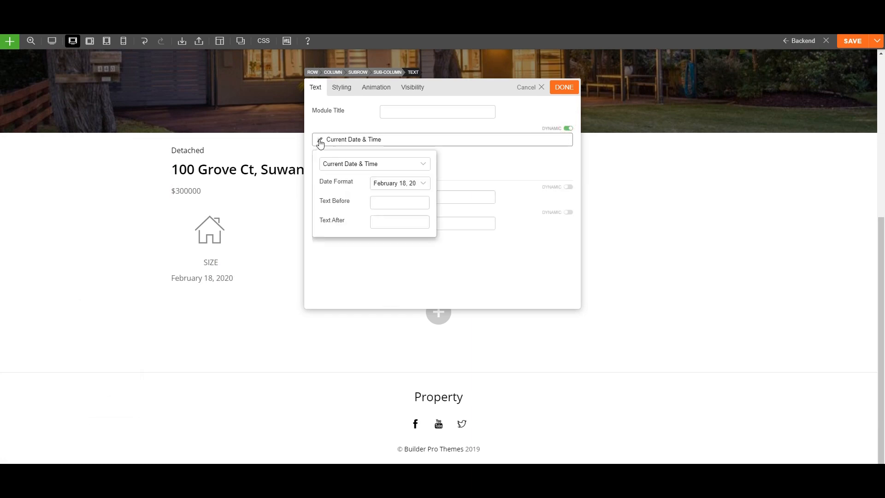
pyautogui.click(351, 165)
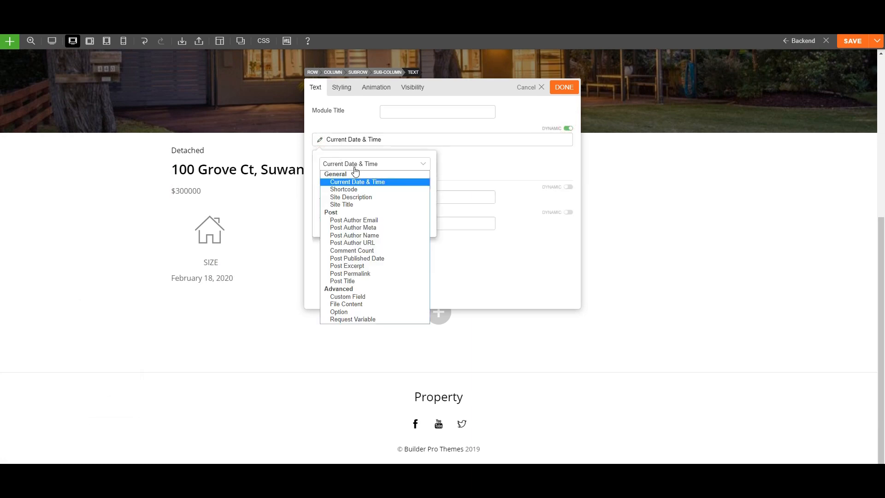
pyautogui.click(360, 299)
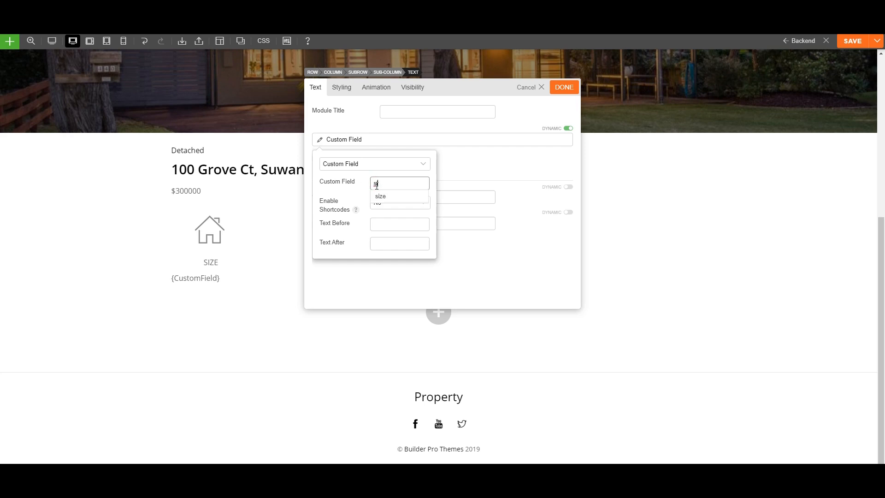
pyautogui.click(381, 197)
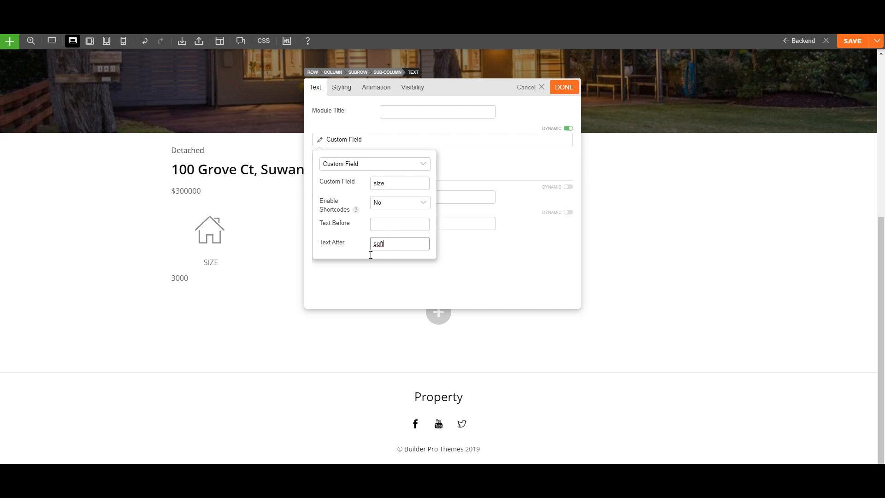
pyautogui.click(479, 180)
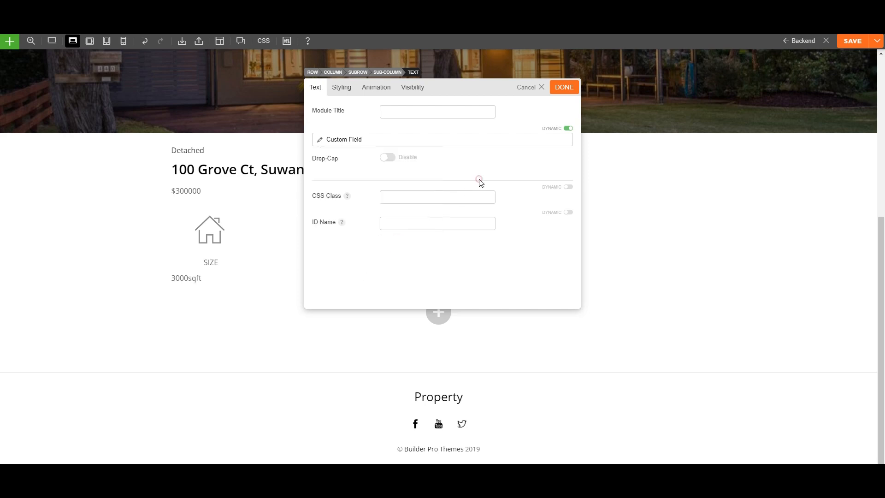
# Centre-align the 3000sqft value in the font styling.
pyautogui.click(344, 88)
pyautogui.click(359, 180)
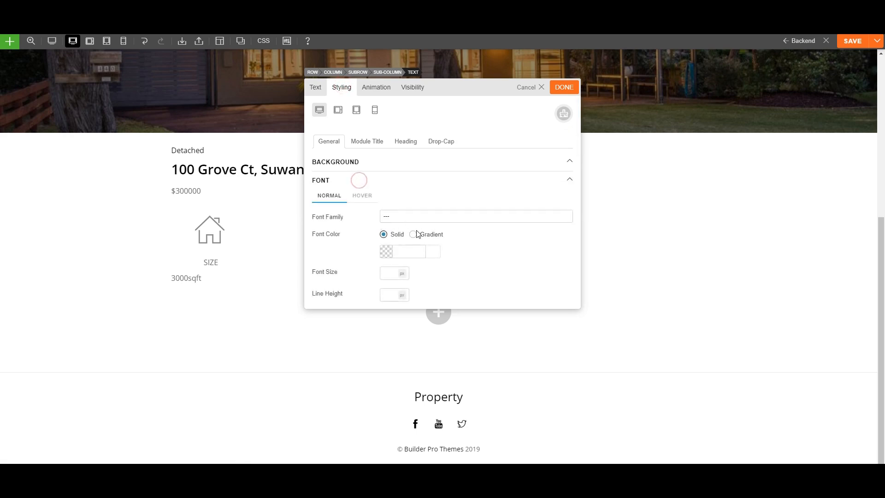
pyautogui.scroll(-3, 417, 234)
pyautogui.click(406, 200)
pyautogui.click(563, 88)
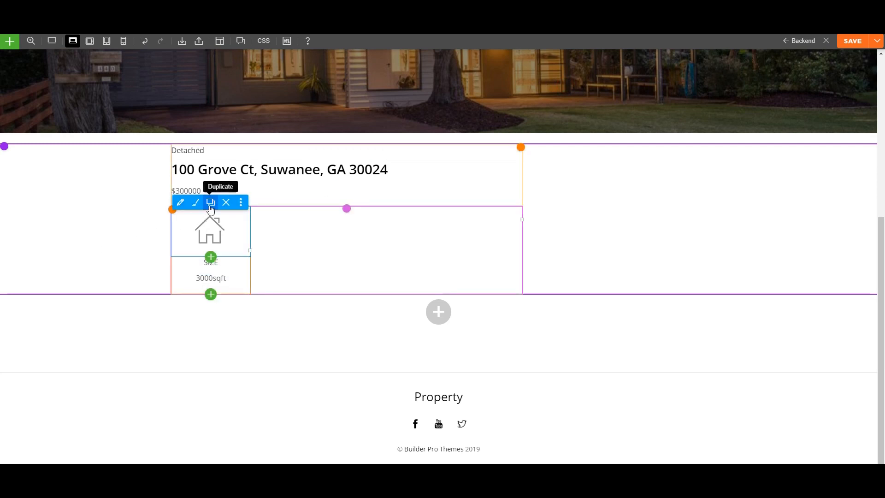
# Duplicate the house icon into the second, third and fourth columns.
pyautogui.click(211, 202)
pyautogui.moveTo(210, 272); pyautogui.dragTo(301, 216)
pyautogui.click(301, 202)
pyautogui.moveTo(297, 265); pyautogui.dragTo(385, 213)
pyautogui.click(391, 201)
pyautogui.moveTo(388, 275); pyautogui.dragTo(474, 223)
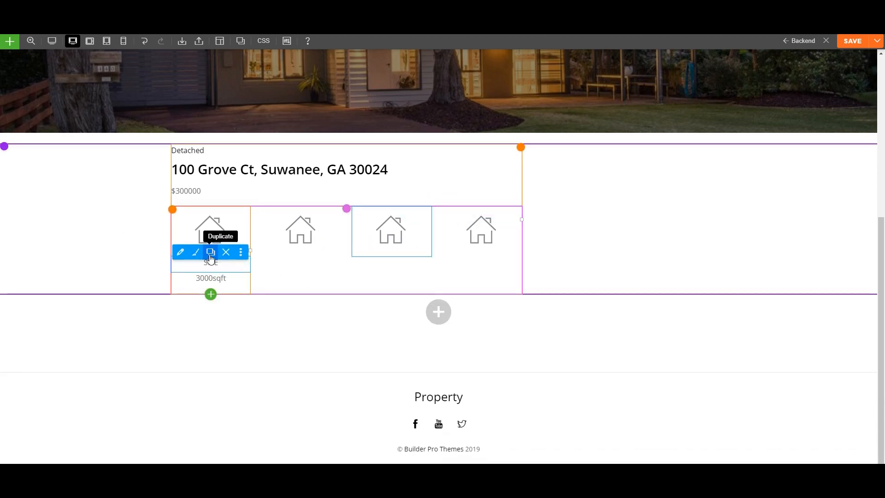
# Duplicate the SIZE label into the second, third and fourth columns.
pyautogui.click(211, 251)
pyautogui.moveTo(211, 276); pyautogui.dragTo(463, 267)
pyautogui.click(300, 251)
pyautogui.click(391, 253)
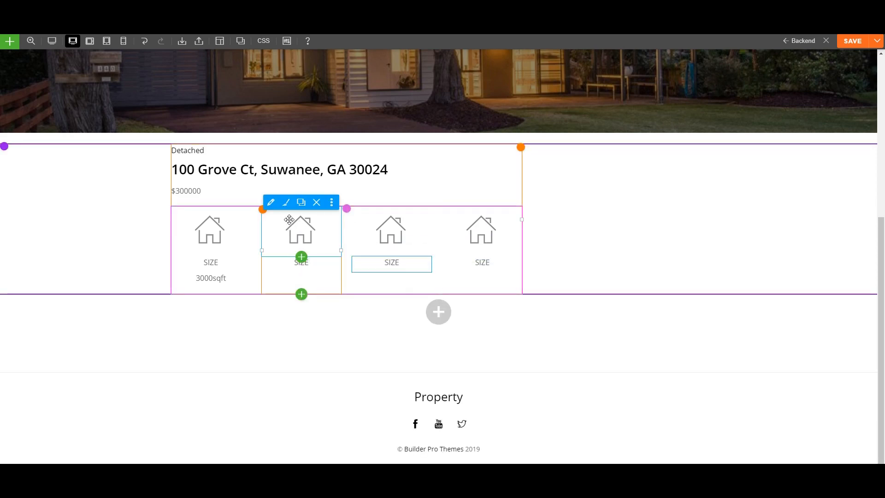
# Swap the copied icons for the bedroom, bathtub and car images.
pyautogui.click(270, 202)
pyautogui.click(433, 173)
pyautogui.click(527, 165)
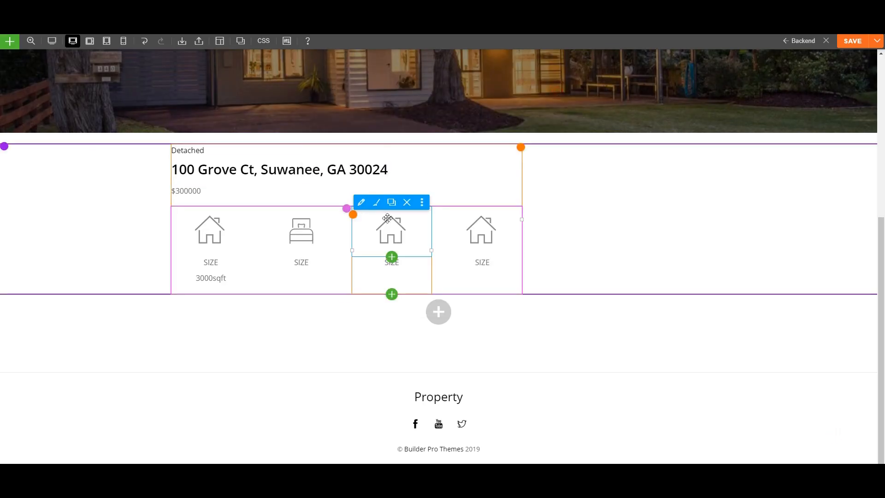
pyautogui.click(376, 202)
pyautogui.click(388, 163)
pyautogui.click(615, 155)
pyautogui.click(838, 435)
pyautogui.click(563, 87)
pyautogui.click(386, 159)
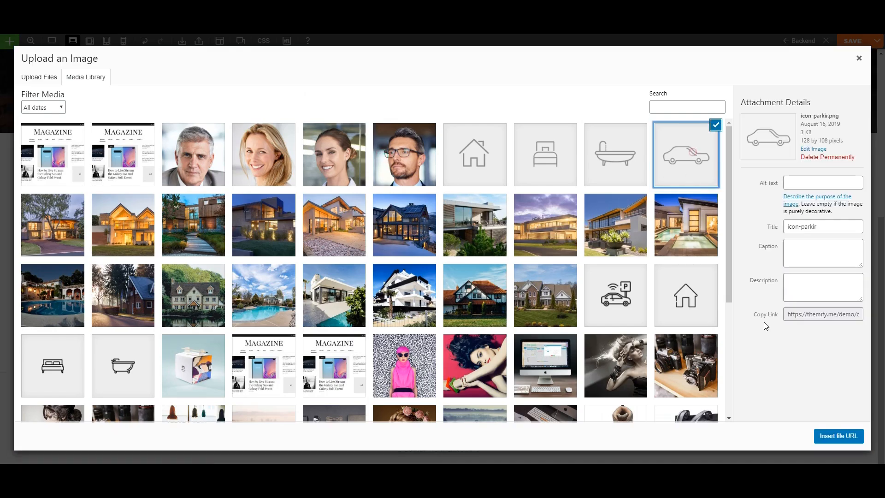
pyautogui.click(838, 435)
pyautogui.click(563, 86)
# Rename the copied labels to BEDROOMS, BATHROOMS and PARKING SPOTS.
pyautogui.doubleClick(299, 263)
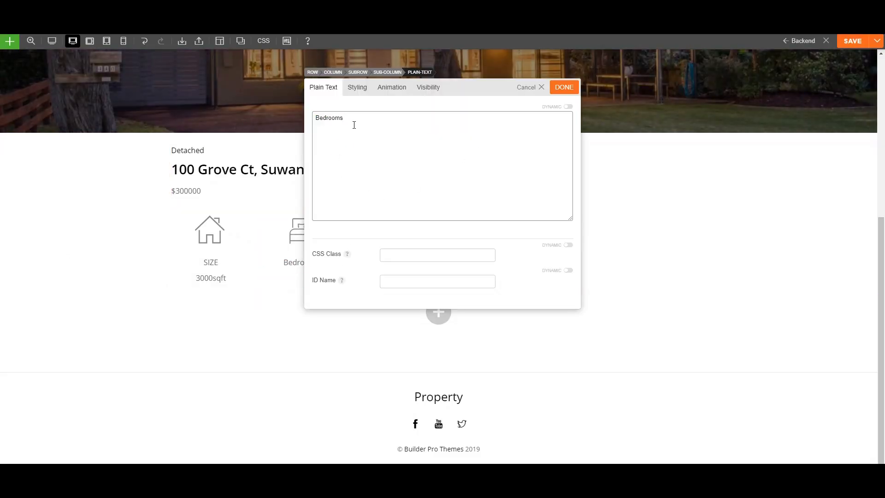
pyautogui.write('BEDROOMS')
pyautogui.click(563, 87)
pyautogui.doubleClick(389, 262)
pyautogui.click(563, 88)
pyautogui.doubleClick(489, 261)
pyautogui.write('PARKING SPOTS')
pyautogui.click(563, 88)
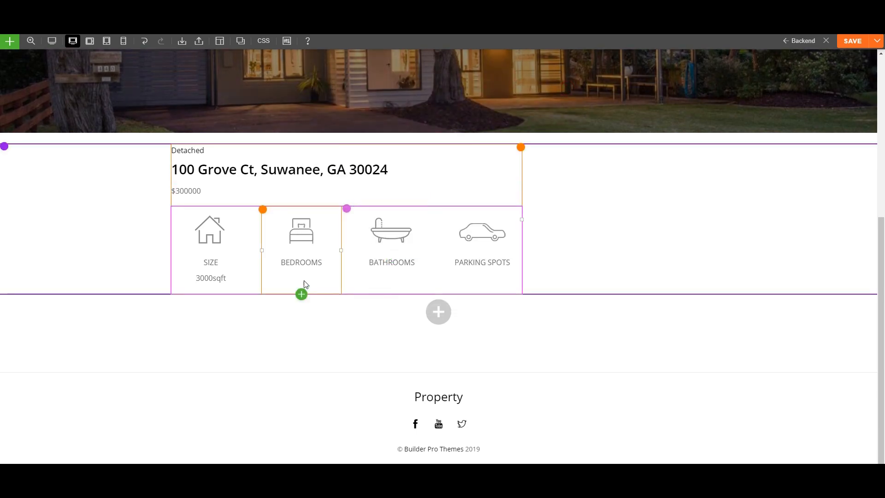
# Add a dynamic Text module under BEDROOMS using the 'bedrooms' custom field.
pyautogui.click(301, 294)
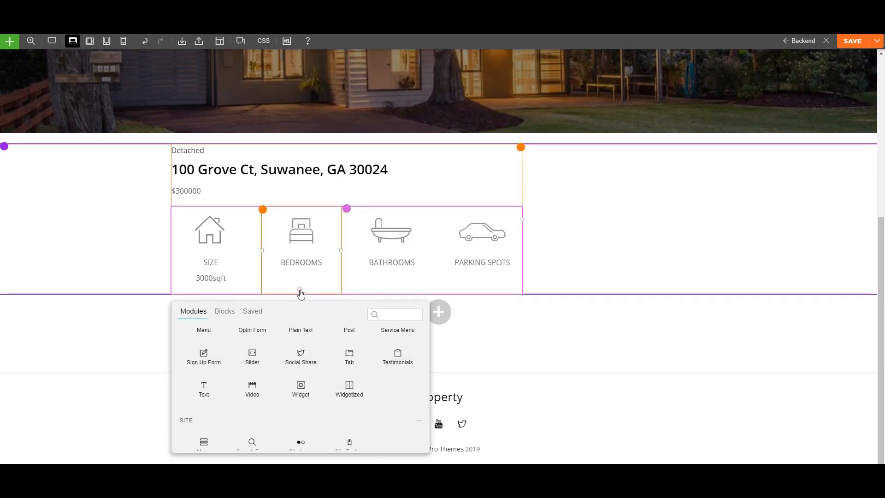
pyautogui.click(224, 378)
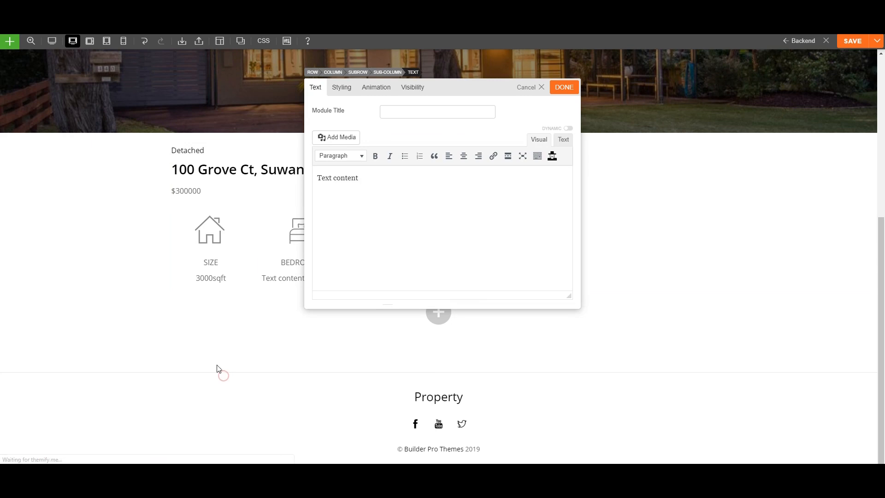
pyautogui.click(568, 129)
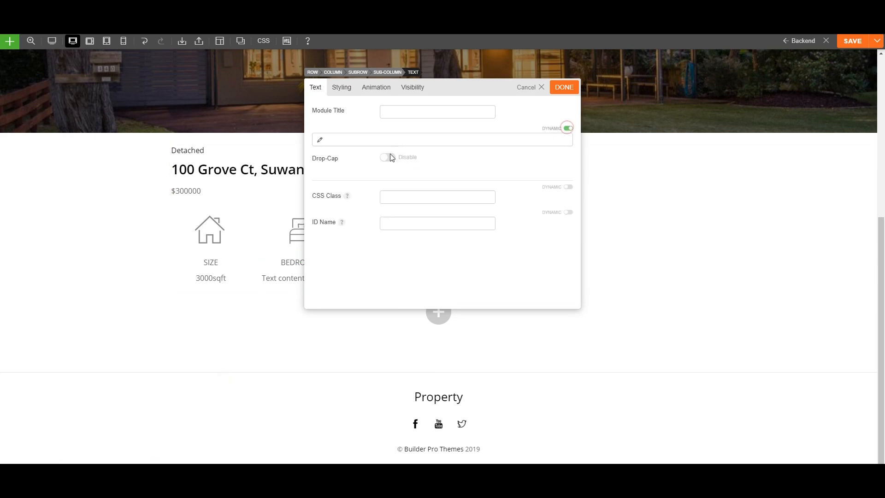
pyautogui.click(325, 142)
pyautogui.click(349, 165)
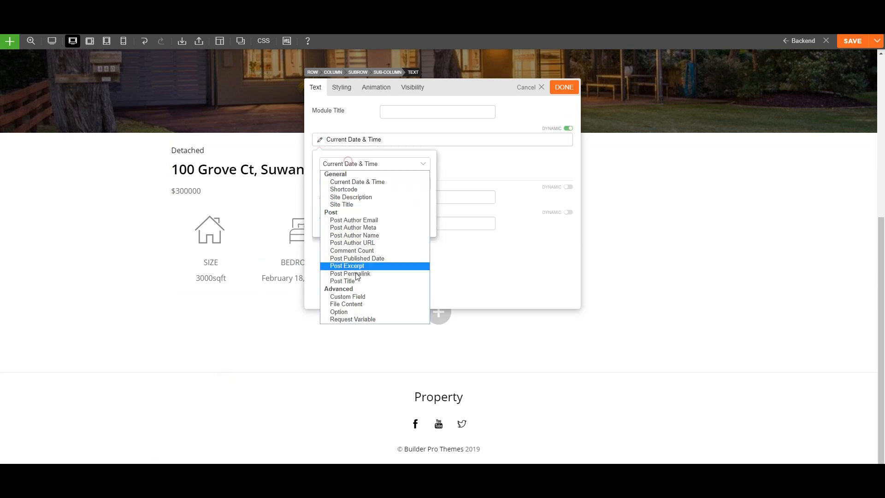
pyautogui.click(358, 298)
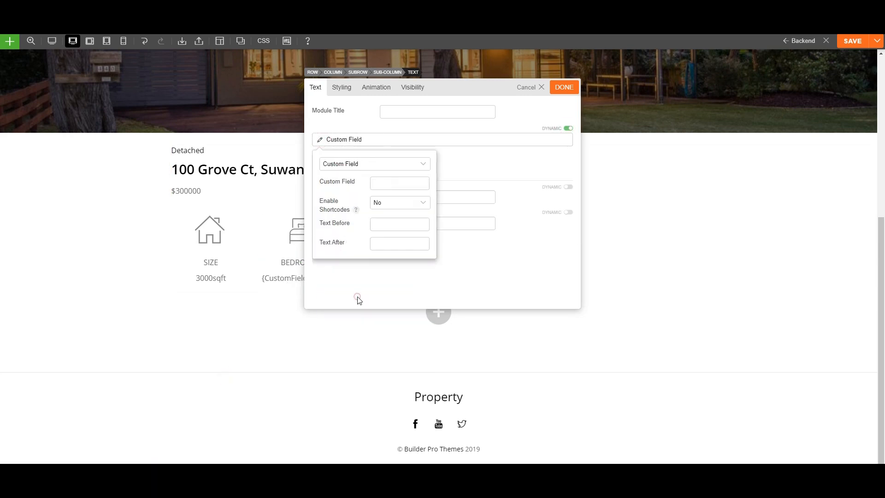
pyautogui.click(385, 184)
pyautogui.write('bed')
pyautogui.click(388, 197)
pyautogui.click(470, 166)
# Centre-align the bedroom count in the font styling.
pyautogui.click(350, 88)
pyautogui.click(335, 177)
pyautogui.scroll(-3, 366, 255)
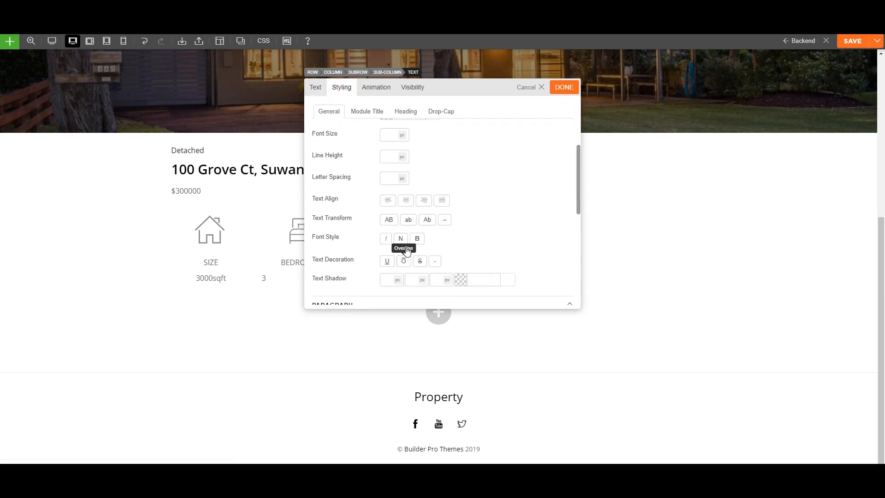
pyautogui.click(406, 200)
pyautogui.click(563, 88)
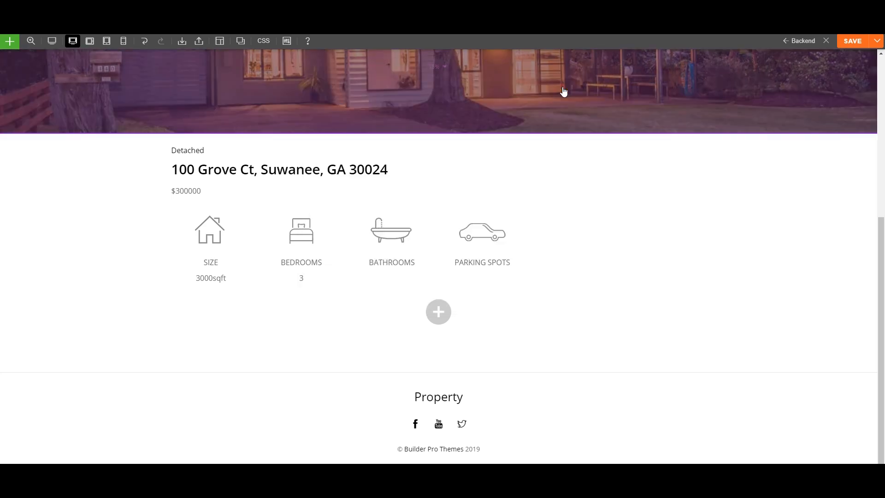
# Add a dynamic Text module under BATHROOMS using the 'bathrooms' custom field.
pyautogui.click(392, 293)
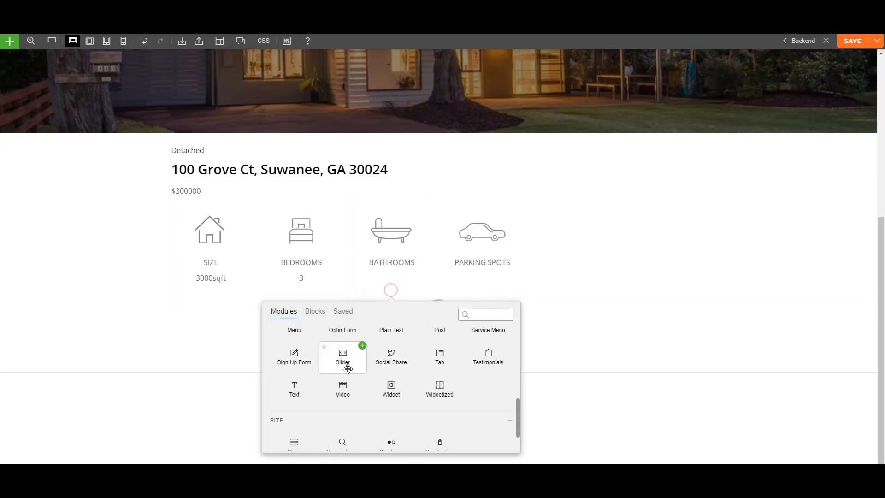
pyautogui.click(315, 380)
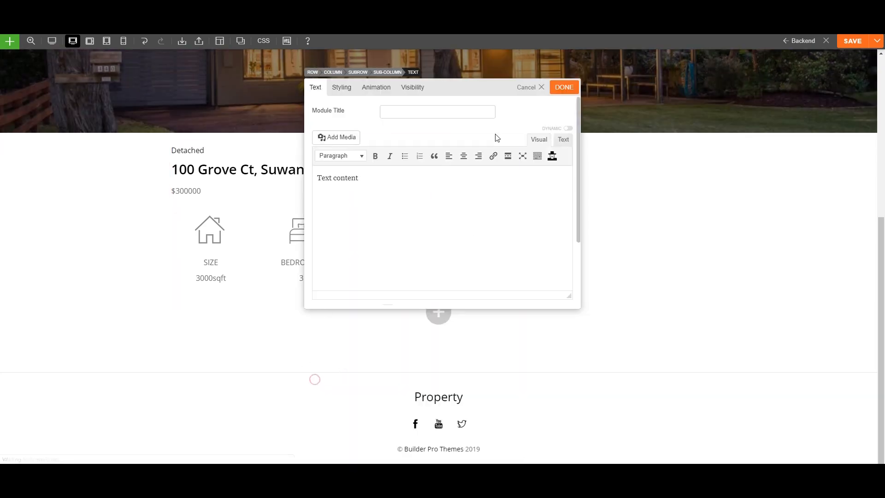
pyautogui.click(569, 128)
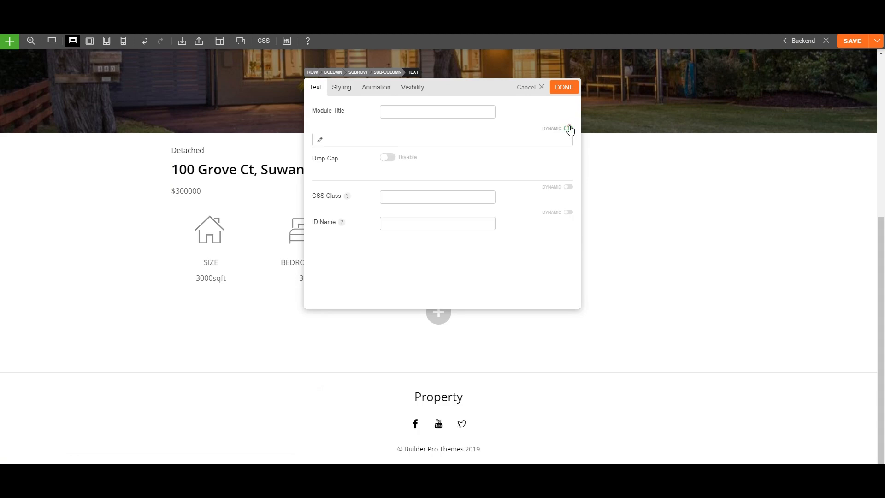
pyautogui.click(322, 141)
pyautogui.click(354, 164)
pyautogui.click(354, 296)
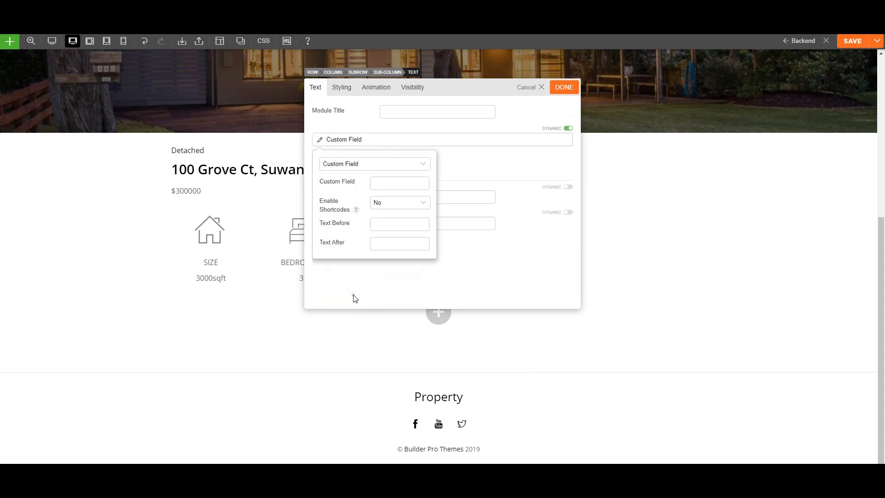
pyautogui.click(386, 183)
pyautogui.write('bathr')
pyautogui.click(389, 195)
pyautogui.click(529, 121)
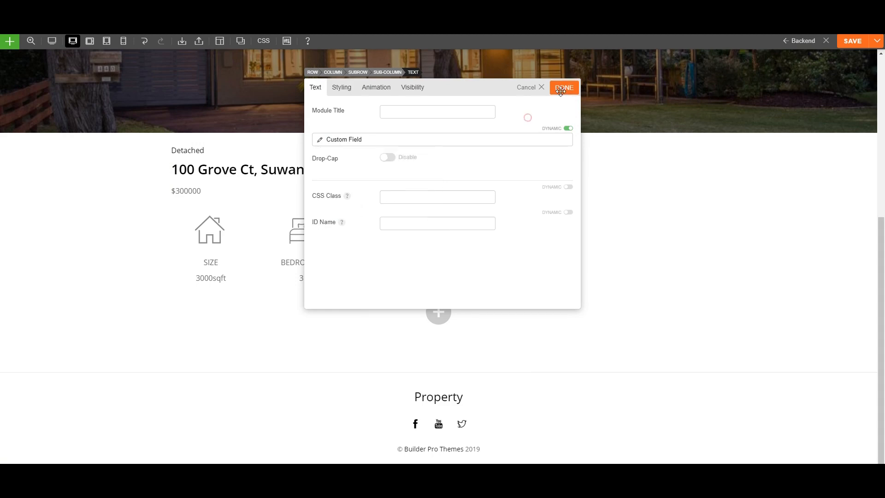
# Centre-align the bathrooms value in the font styling.
pyautogui.click(350, 94)
pyautogui.scroll(-1, 355, 194)
pyautogui.click(354, 134)
pyautogui.scroll(-1, 377, 213)
pyautogui.scroll(-1, 375, 249)
pyautogui.click(405, 197)
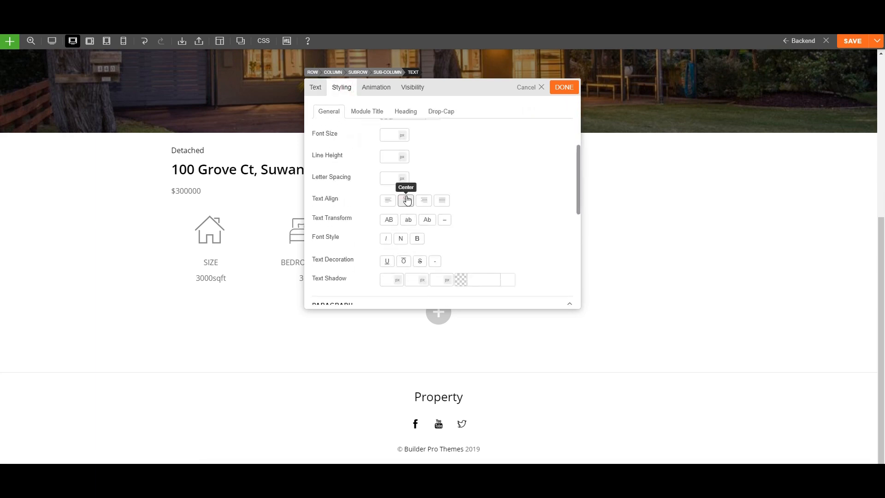
pyautogui.click(564, 87)
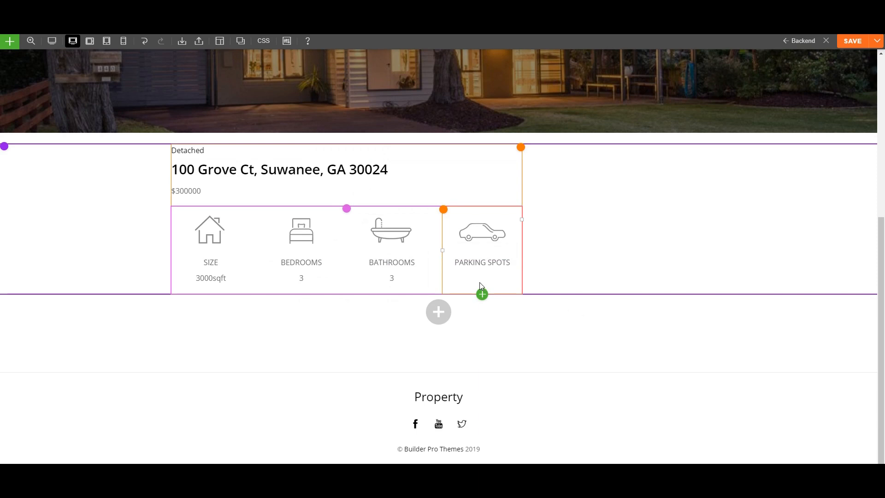
# Add a dynamic Text module under PARKING SPOTS using the 'parking_spots' custom field.
pyautogui.click(481, 294)
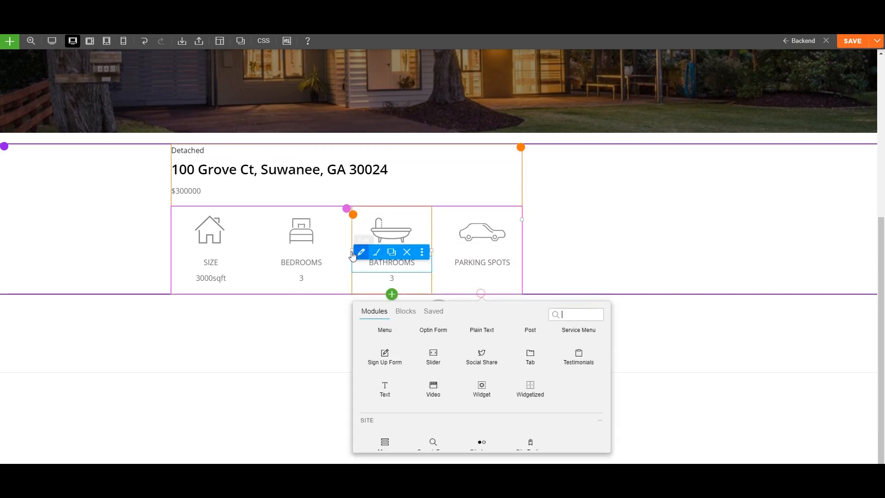
pyautogui.click(405, 379)
pyautogui.click(567, 128)
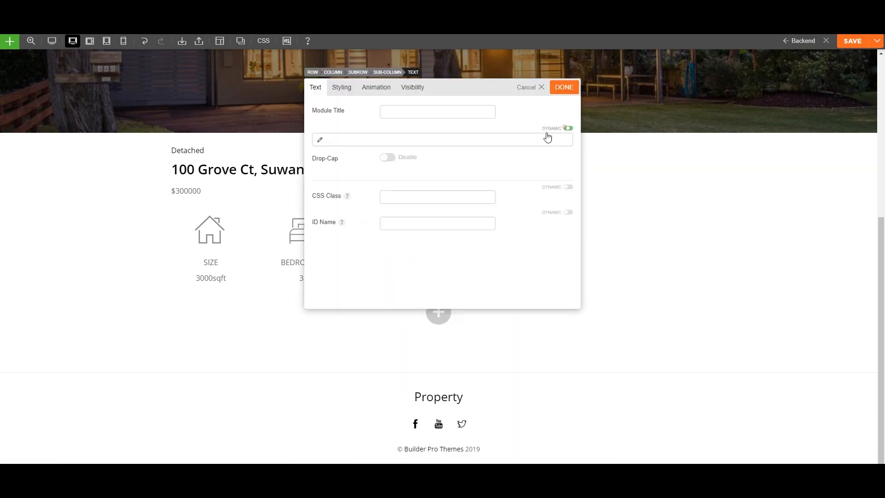
pyautogui.click(335, 142)
pyautogui.click(346, 164)
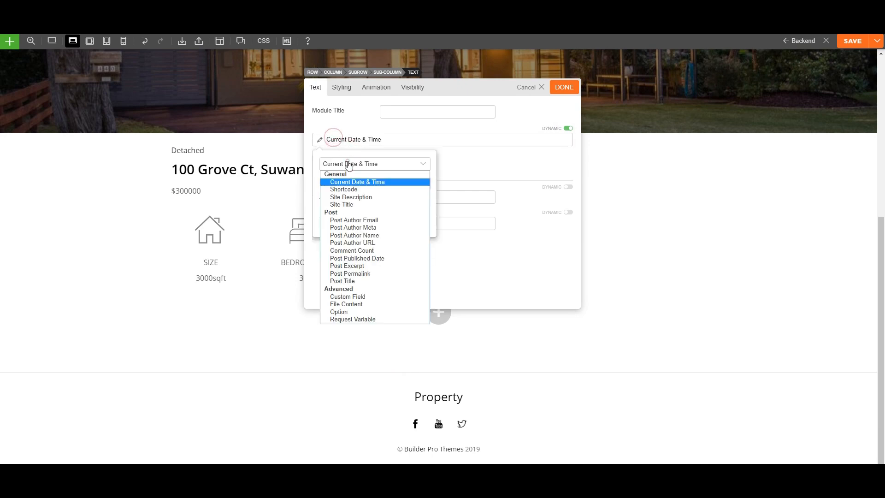
pyautogui.click(361, 295)
pyautogui.click(377, 183)
pyautogui.write('pa')
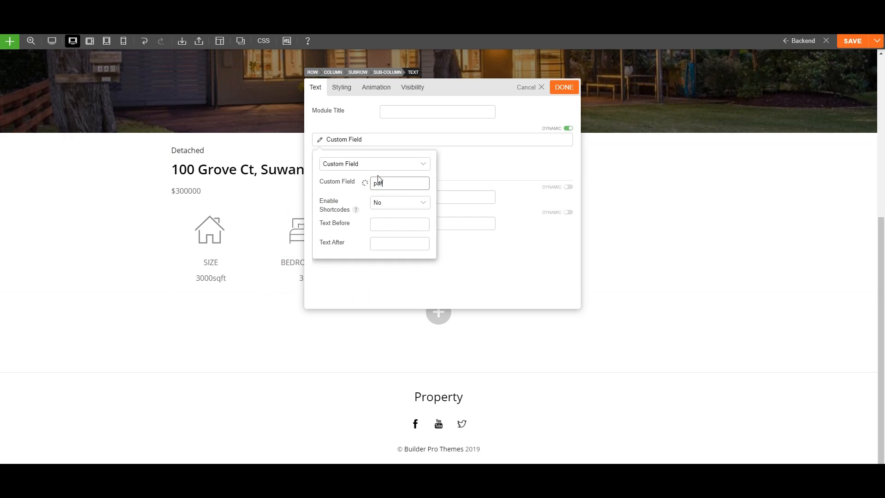
pyautogui.write('rki')
pyautogui.click(403, 195)
pyautogui.click(461, 161)
# Centre-align the parking spots value in the font styling.
pyautogui.click(342, 89)
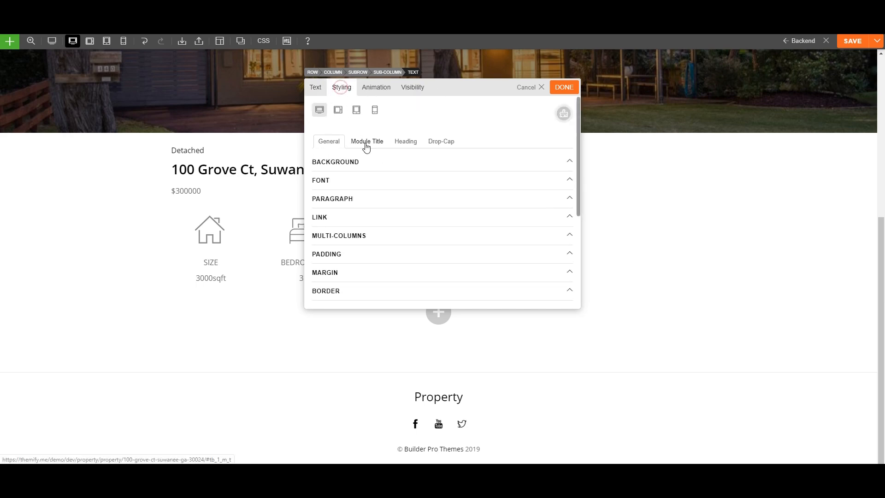
pyautogui.click(331, 183)
pyautogui.scroll(-5, 373, 230)
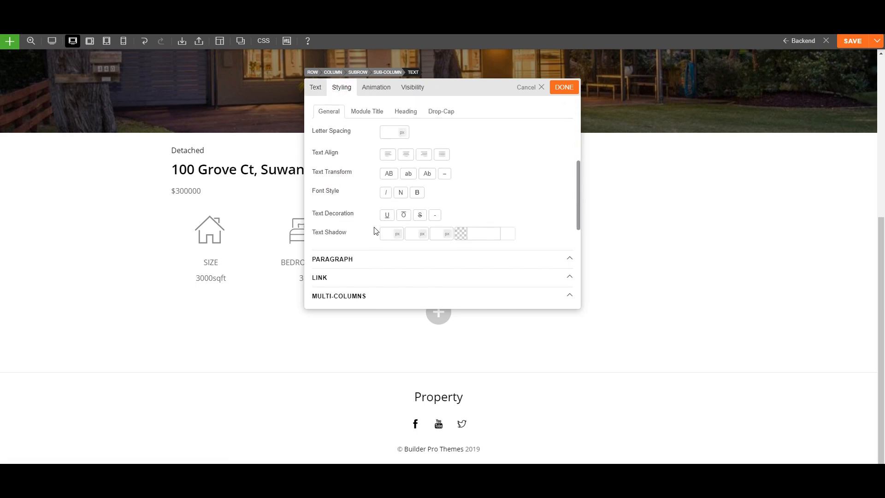
pyautogui.click(405, 163)
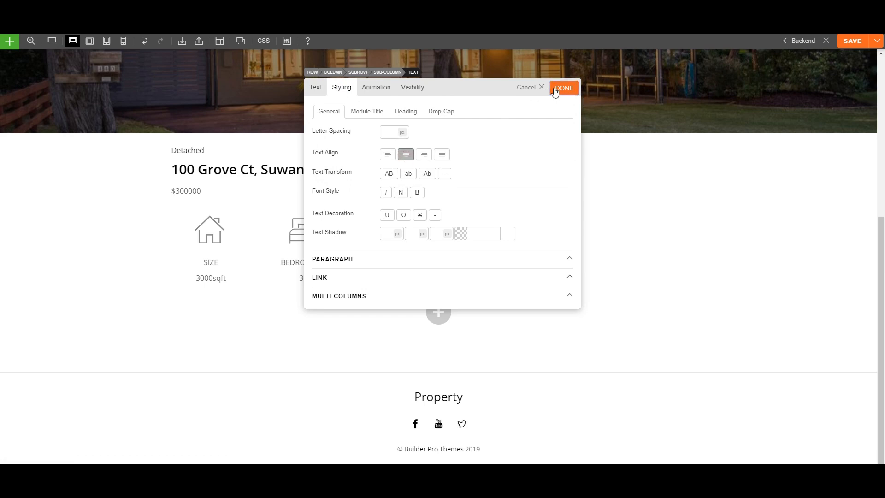
pyautogui.click(563, 88)
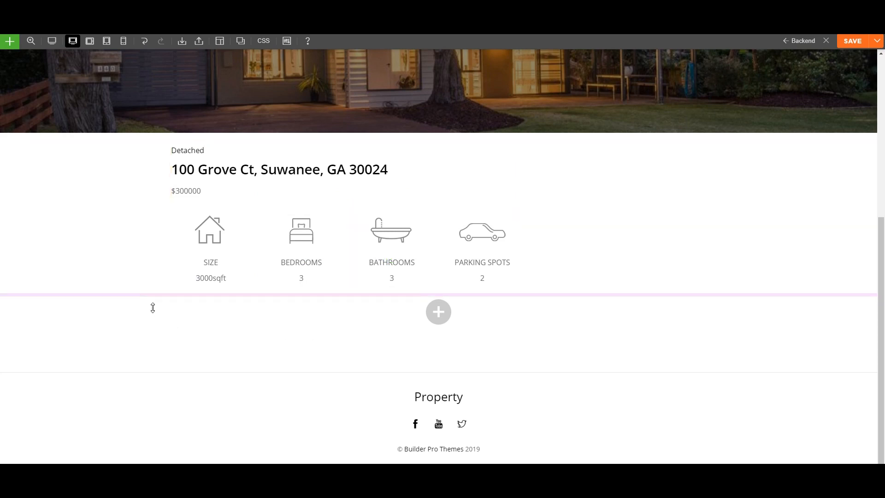
# Drag a Post Content module beneath the four-column icon row and confirm it.
pyautogui.click(391, 295)
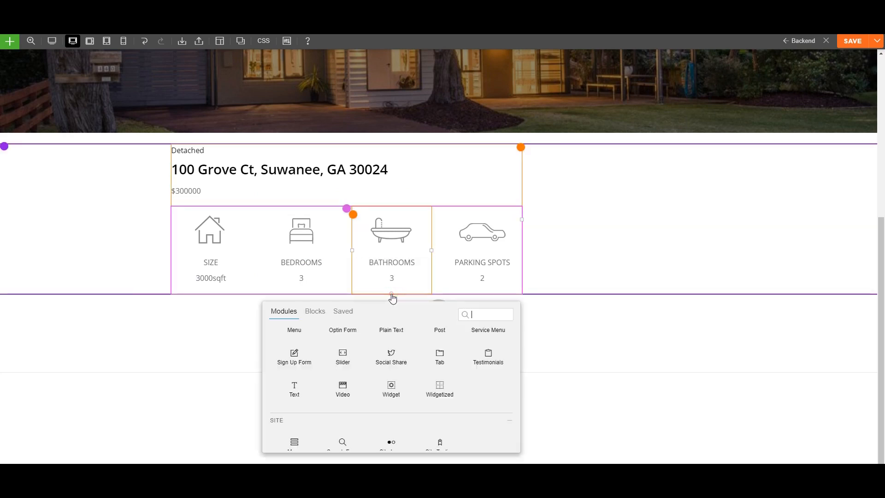
pyautogui.scroll(10, 323, 387)
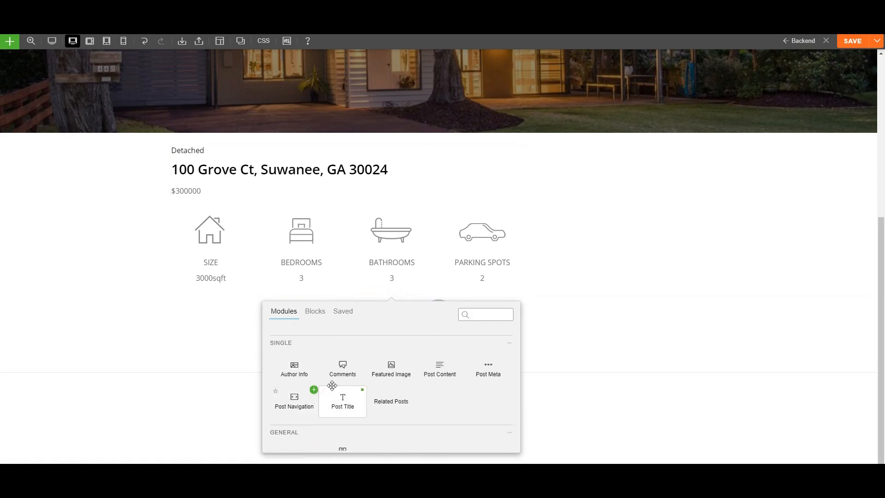
pyautogui.moveTo(432, 361); pyautogui.dragTo(349, 304)
pyautogui.moveTo(349, 305); pyautogui.dragTo(348, 305)
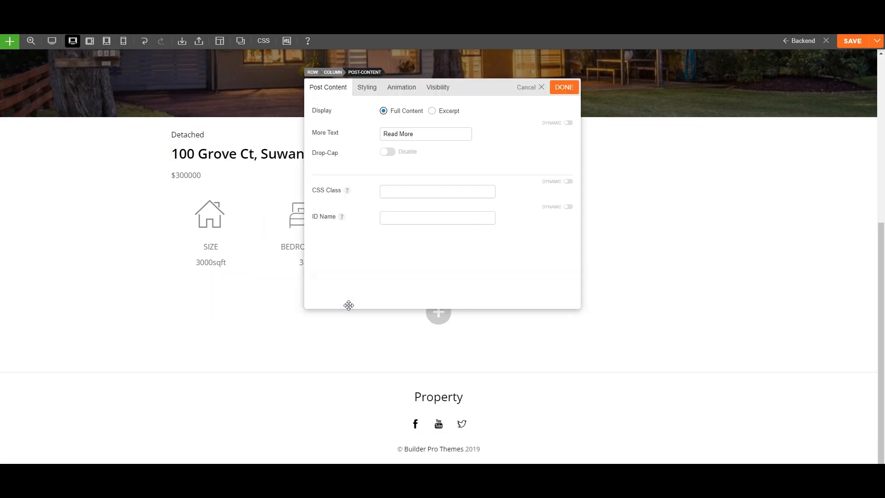
pyautogui.click(565, 87)
pyautogui.scroll(2, 429, 336)
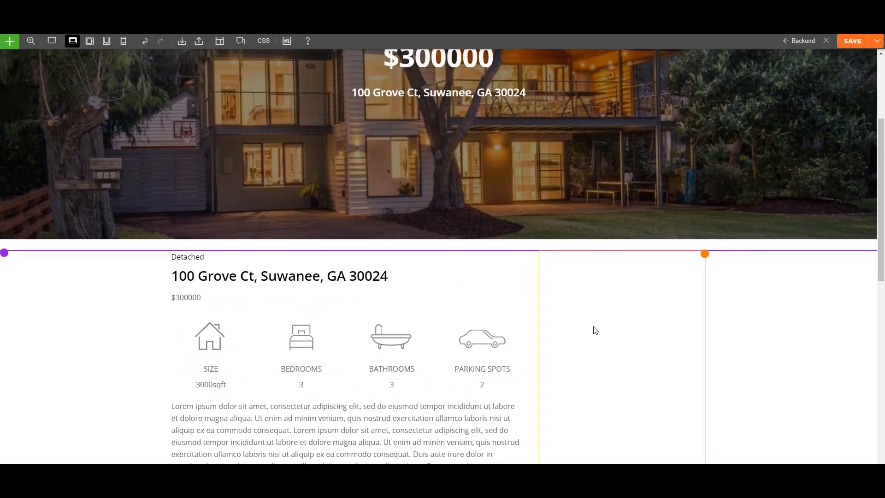
pyautogui.scroll(-2, 594, 331)
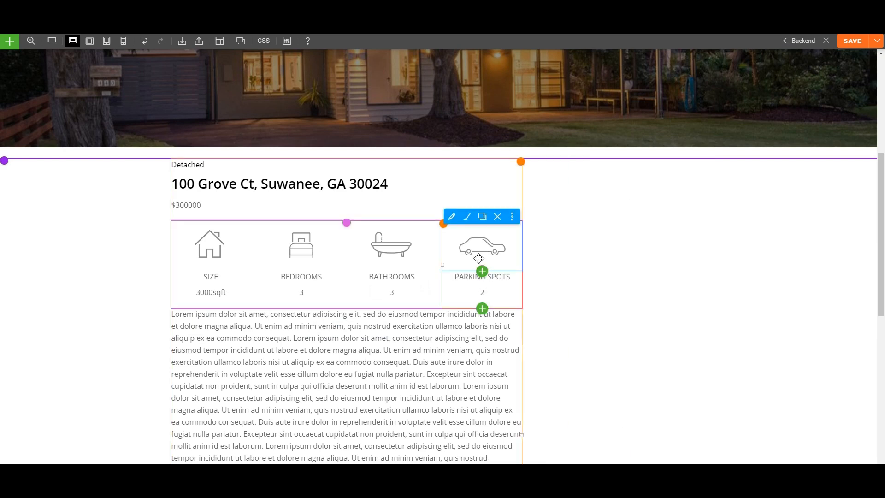
pyautogui.scroll(-2, 502, 245)
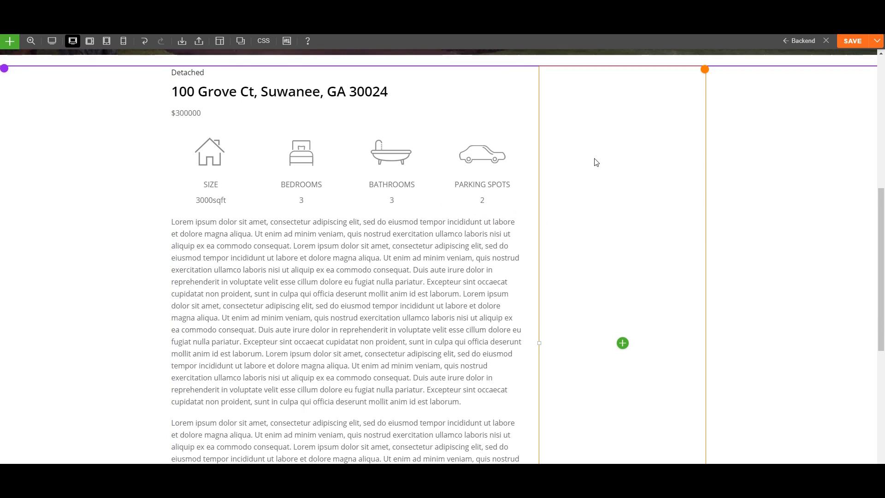
# Drop an Author Info module into the empty right sidebar column.
pyautogui.click(622, 342)
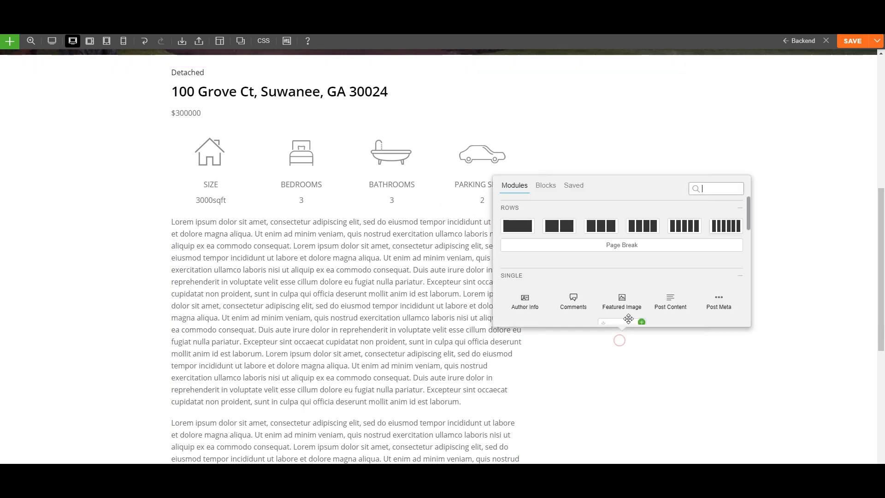
pyautogui.moveTo(522, 306); pyautogui.dragTo(615, 127)
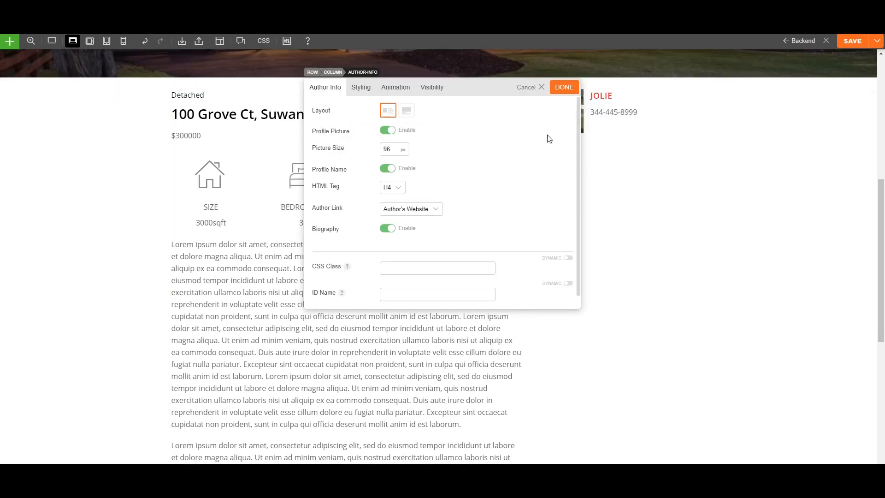
pyautogui.moveTo(498, 86); pyautogui.dragTo(418, 99)
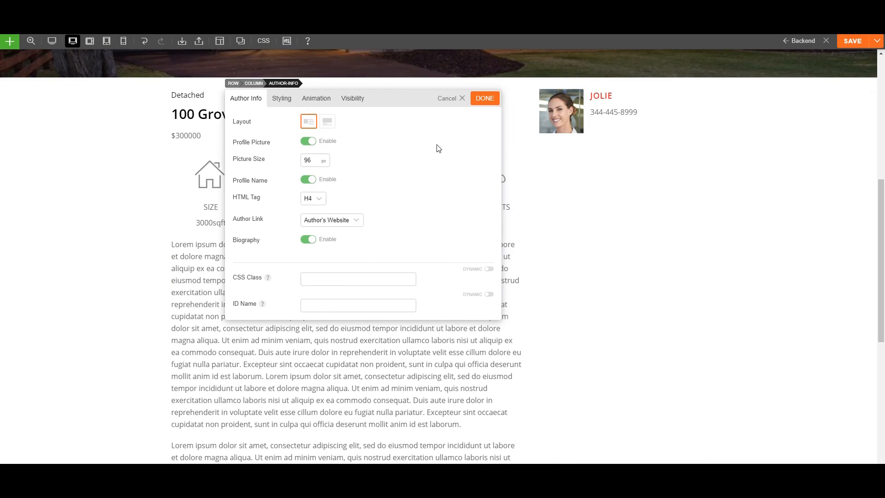
# Set the Author Info layout to Image Stack and clear the Picture Size field.
pyautogui.click(331, 122)
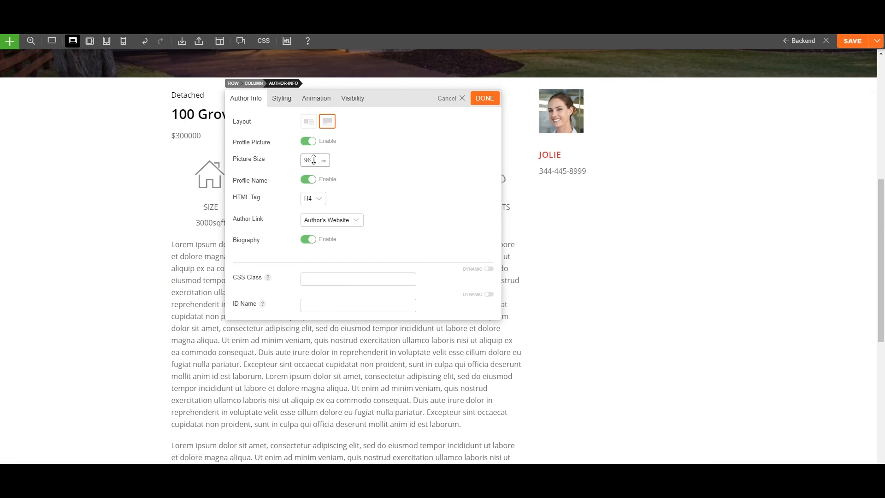
pyautogui.press('BackSpace')
pyautogui.press('BackSpace')
pyautogui.click(356, 169)
pyautogui.scroll(-1, 371, 205)
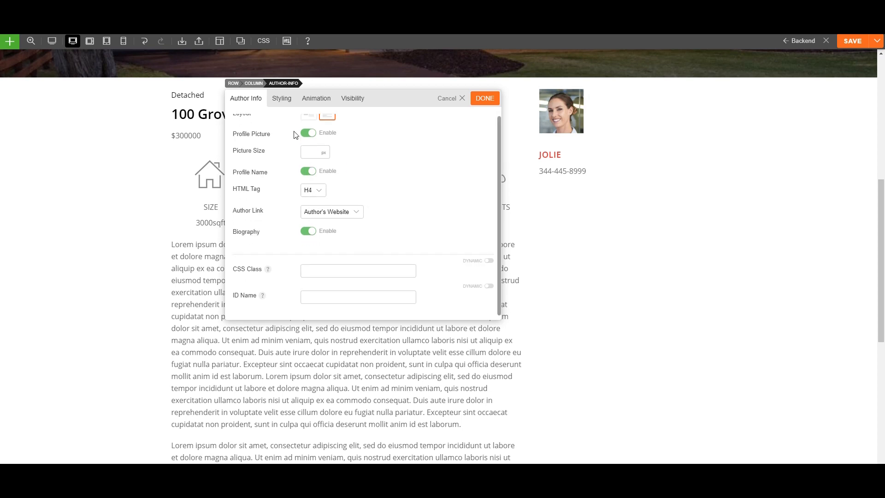
# Make the agent photo round by setting the Author Info image corners to 50 px.
pyautogui.click(286, 105)
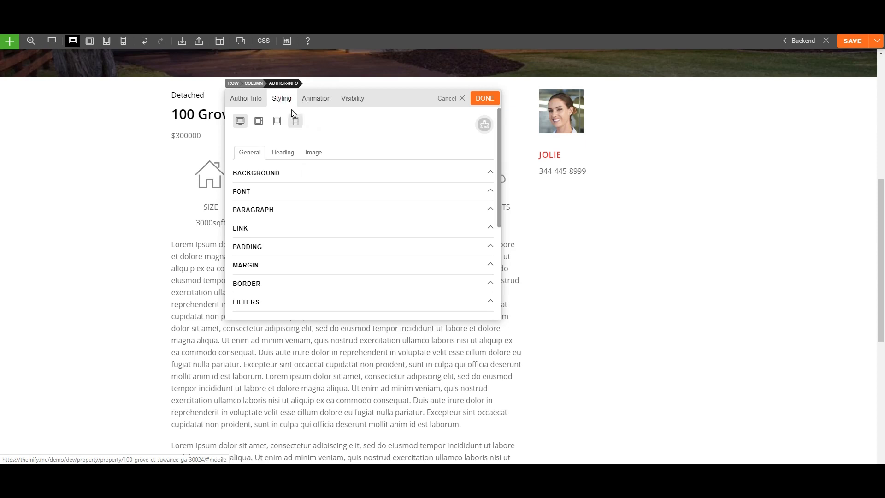
pyautogui.click(316, 157)
pyautogui.click(316, 243)
pyautogui.scroll(-1, 290, 245)
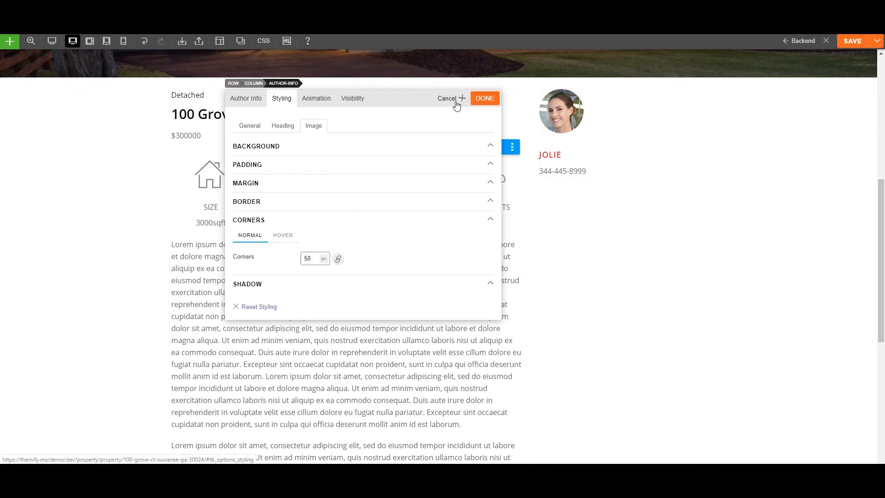
pyautogui.click(485, 98)
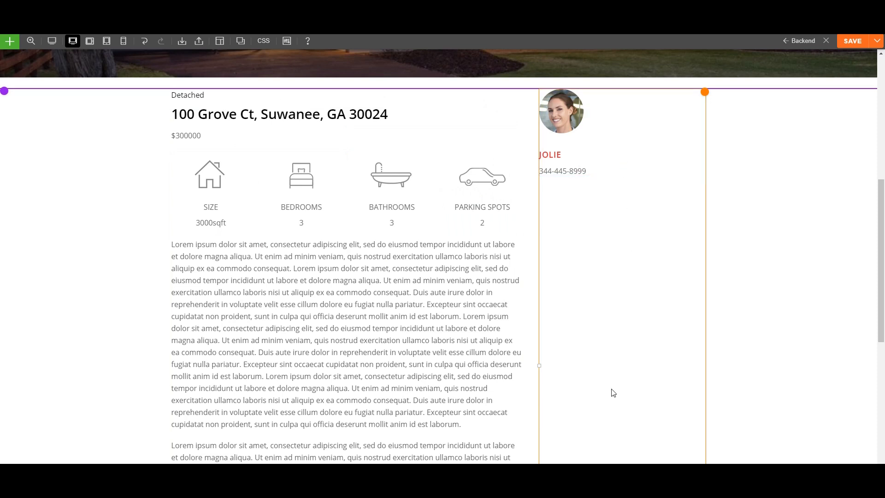
# Place a Button module in the sidebar beneath the agent's phone number.
pyautogui.scroll(-3, 613, 393)
pyautogui.scroll(4, 530, 277)
pyautogui.click(512, 193)
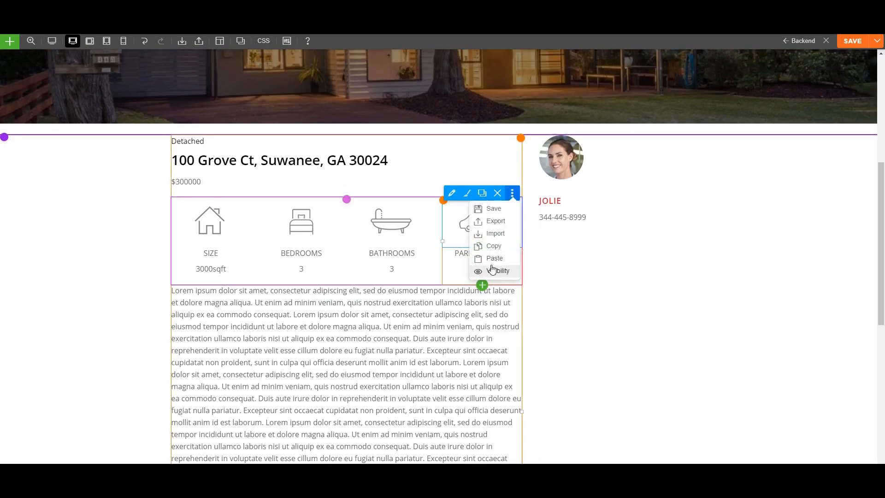
pyautogui.click(482, 285)
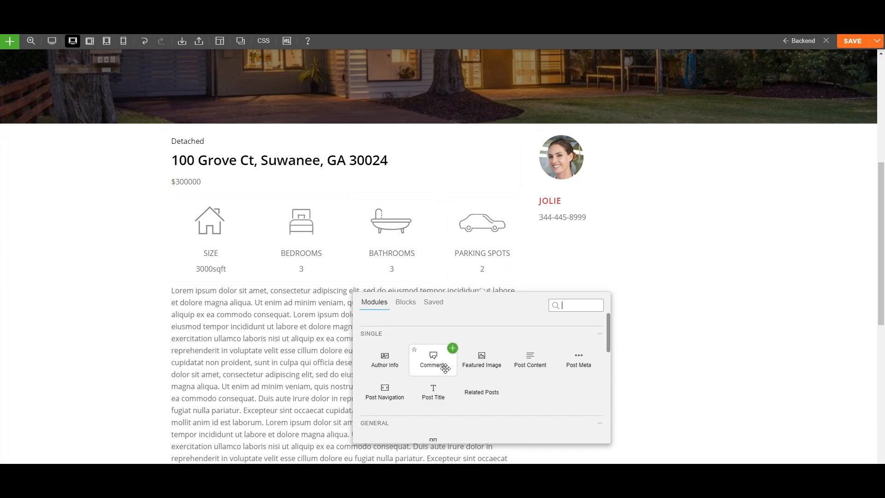
pyautogui.scroll(-3, 445, 368)
pyautogui.scroll(1, 452, 350)
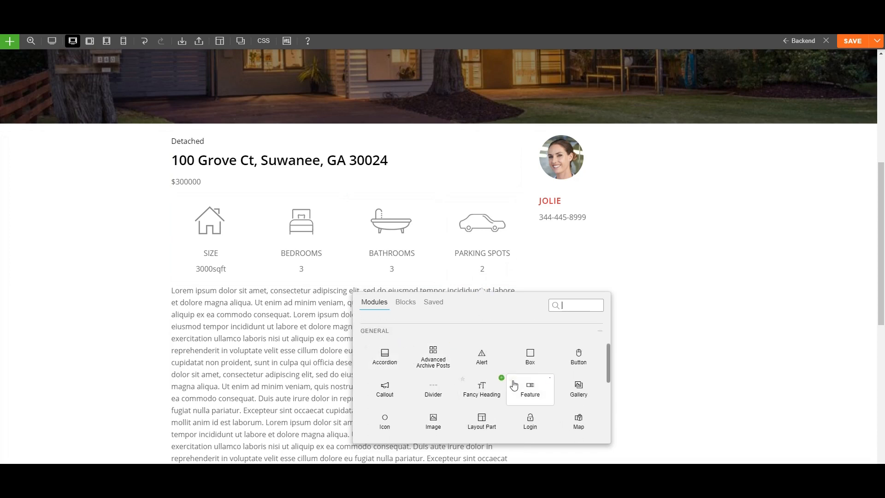
pyautogui.moveTo(578, 362); pyautogui.dragTo(597, 248)
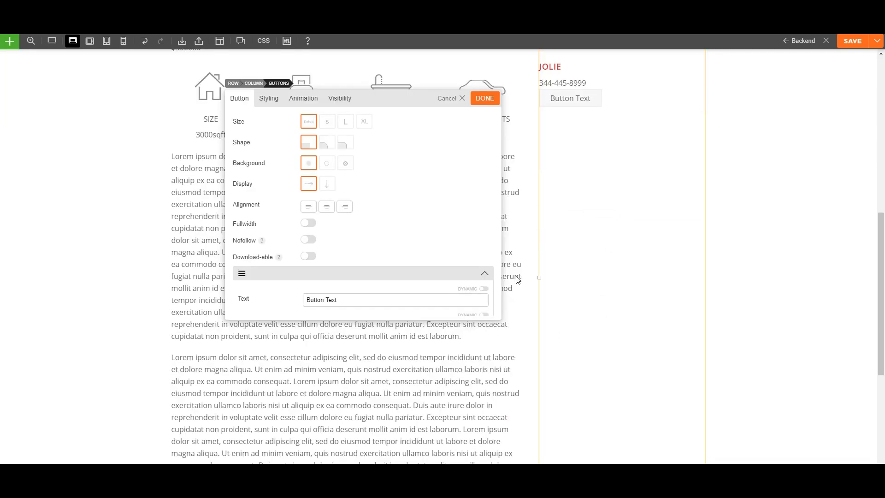
# Make the button purple with its link URL set to '/'.
pyautogui.scroll(-2, 346, 208)
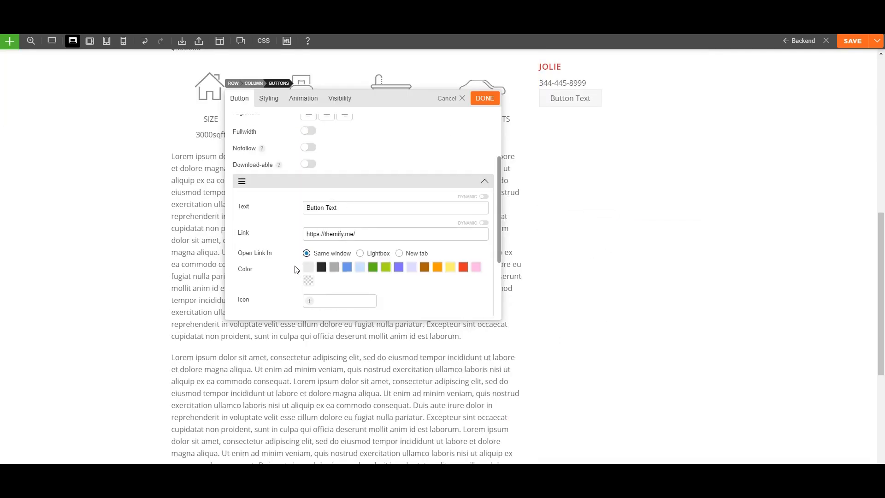
pyautogui.click(398, 266)
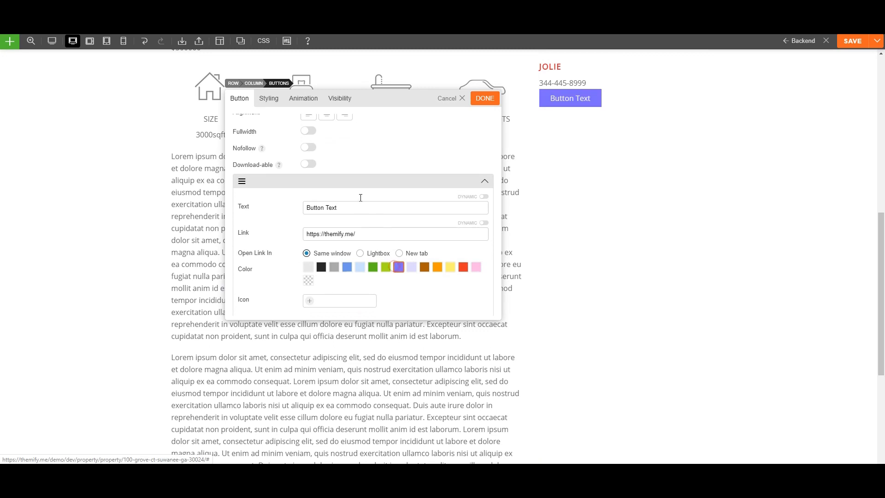
pyautogui.scroll(2, 359, 196)
pyautogui.scroll(-2, 344, 278)
pyautogui.tripleClick(368, 238)
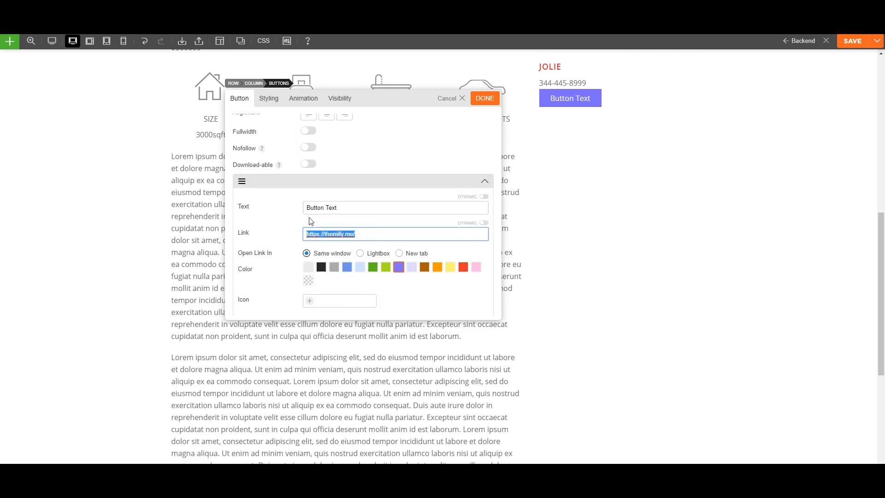
pyautogui.write('/')
pyautogui.click(484, 99)
pyautogui.scroll(5, 597, 170)
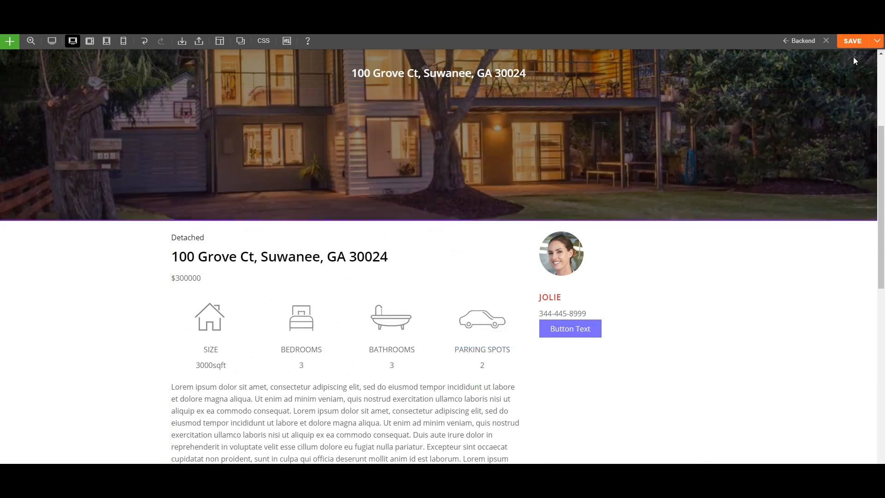
pyautogui.click(851, 45)
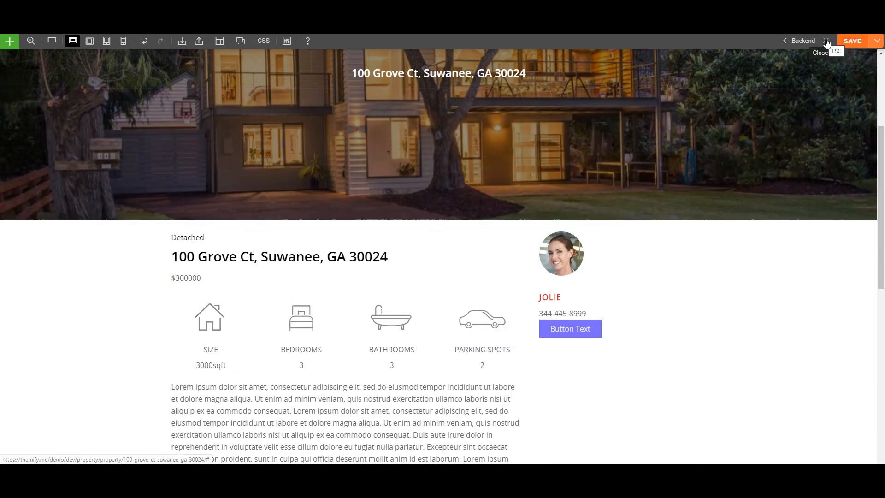
pyautogui.click(825, 41)
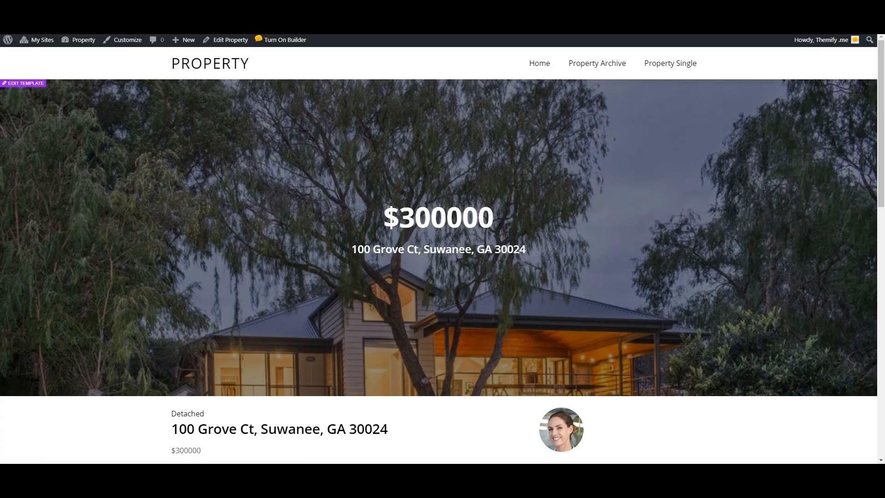
pyautogui.click(209, 63)
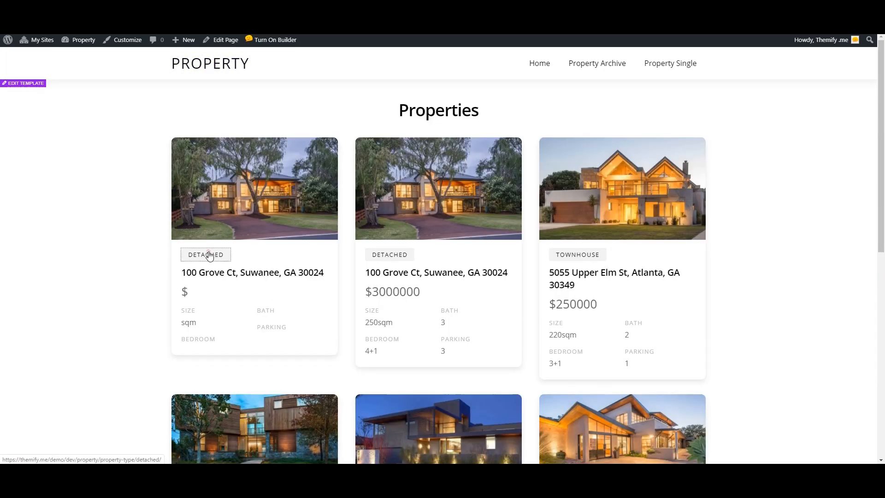
pyautogui.click(210, 253)
pyautogui.click(427, 163)
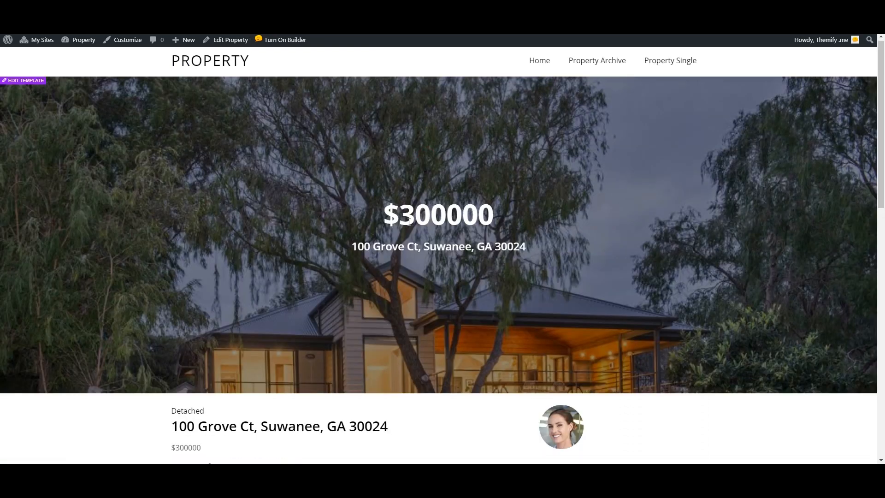
pyautogui.scroll(-6, 408, 223)
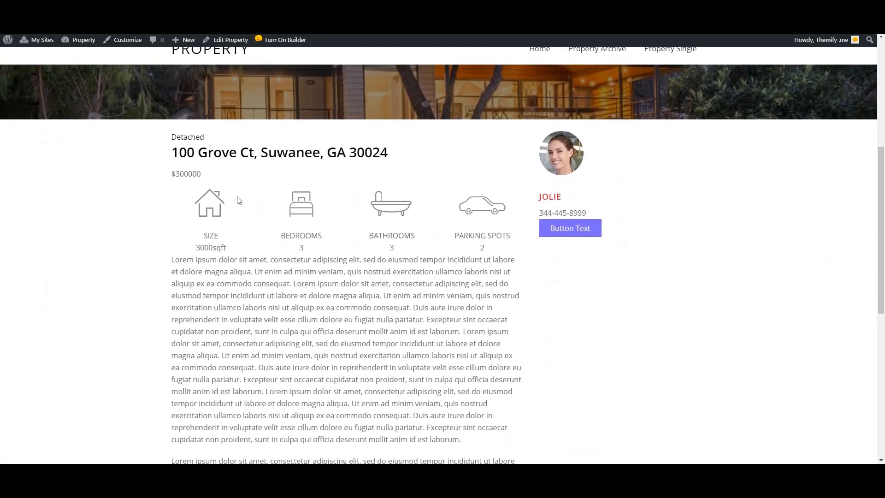
pyautogui.scroll(-3, 296, 292)
pyautogui.scroll(3, 322, 275)
pyautogui.scroll(4, 330, 306)
pyautogui.scroll(-2, 325, 346)
pyautogui.scroll(-2, 326, 346)
pyautogui.scroll(3, 329, 207)
pyautogui.scroll(-1, 331, 297)
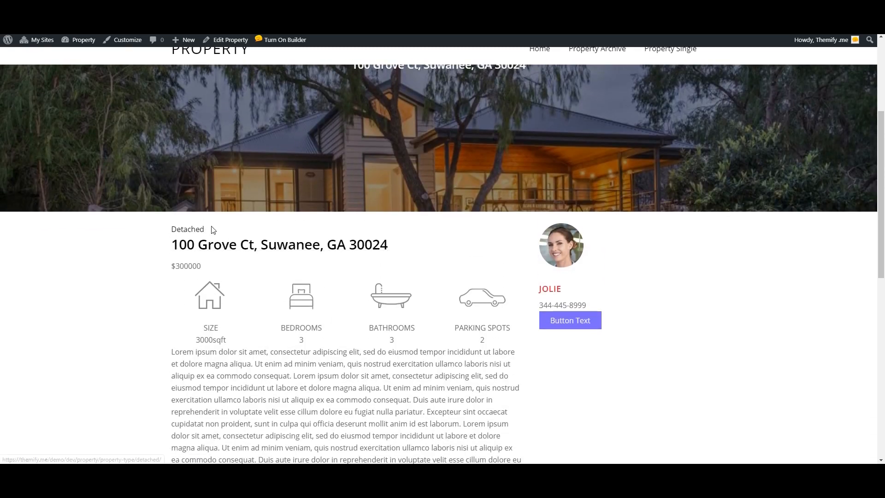
pyautogui.moveTo(216, 229); pyautogui.dragTo(168, 229)
pyautogui.click(416, 223)
pyautogui.moveTo(402, 244); pyautogui.dragTo(172, 245)
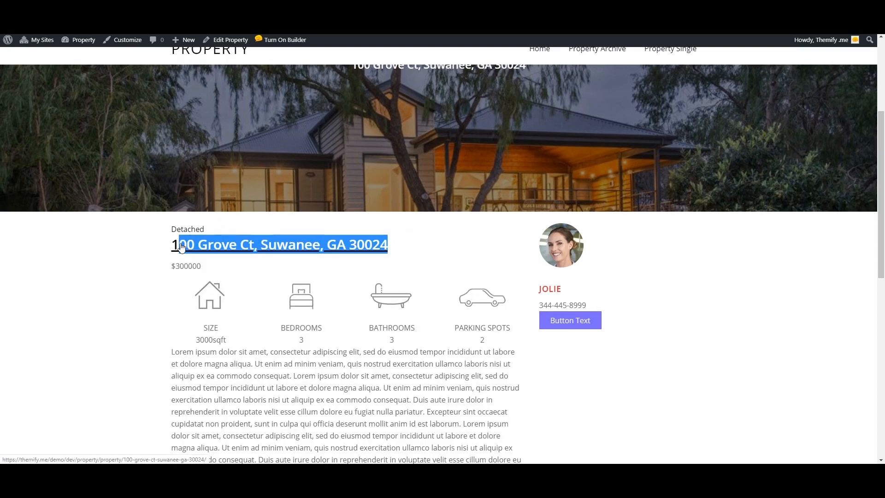
pyautogui.click(218, 339)
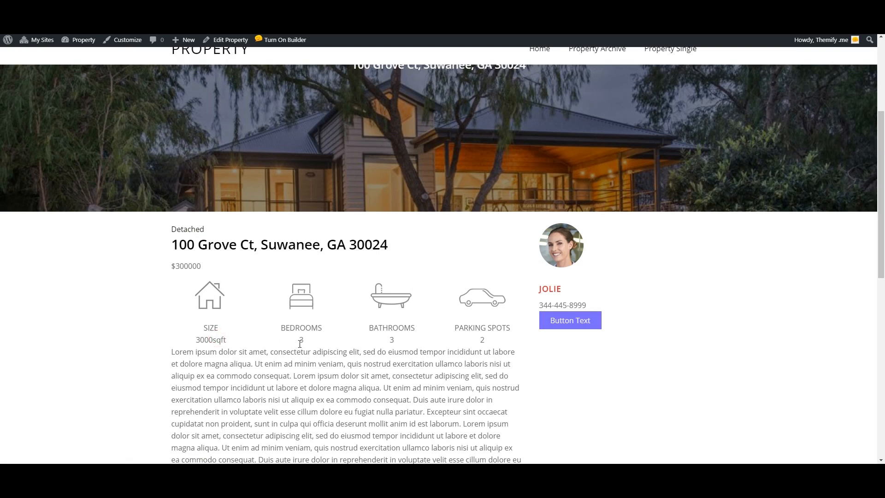
pyautogui.scroll(-3, 300, 344)
pyautogui.scroll(1, 335, 270)
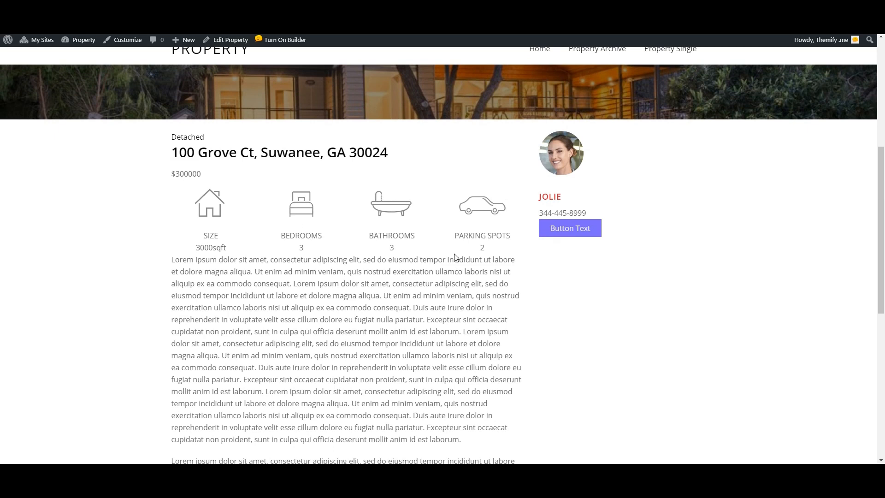
pyautogui.scroll(2, 461, 263)
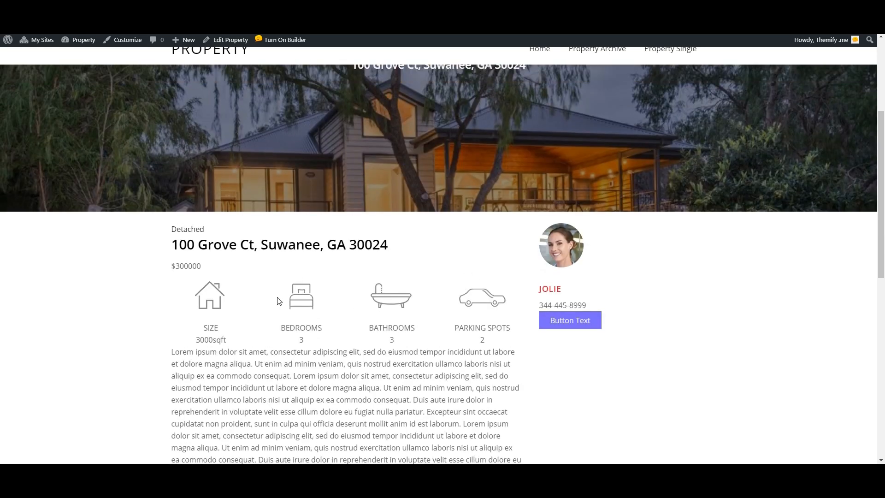
pyautogui.scroll(2, 438, 251)
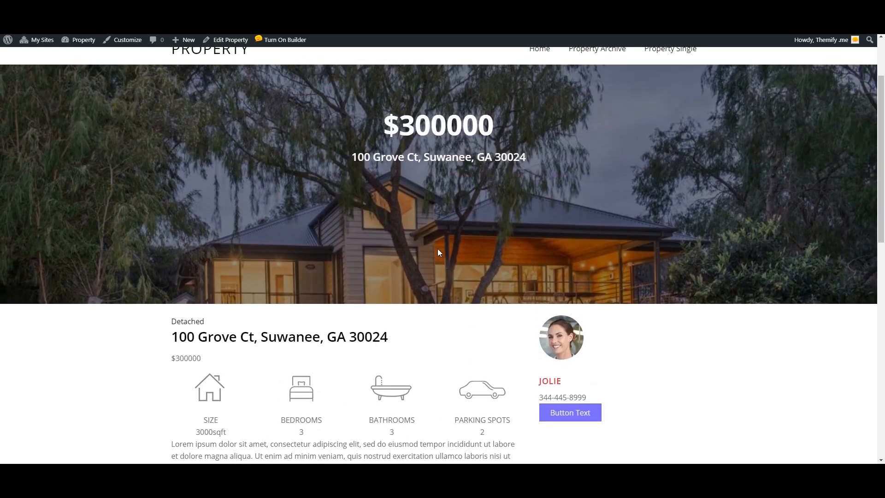
pyautogui.scroll(-1, 411, 283)
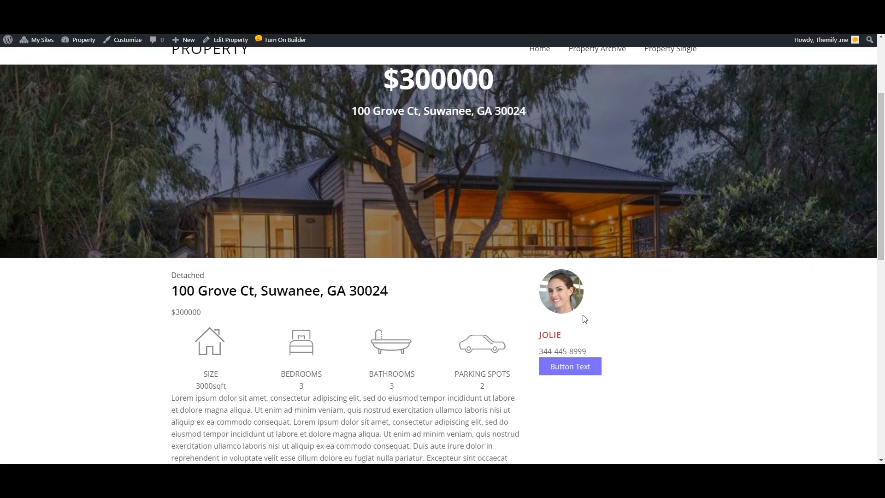
pyautogui.scroll(-1, 490, 297)
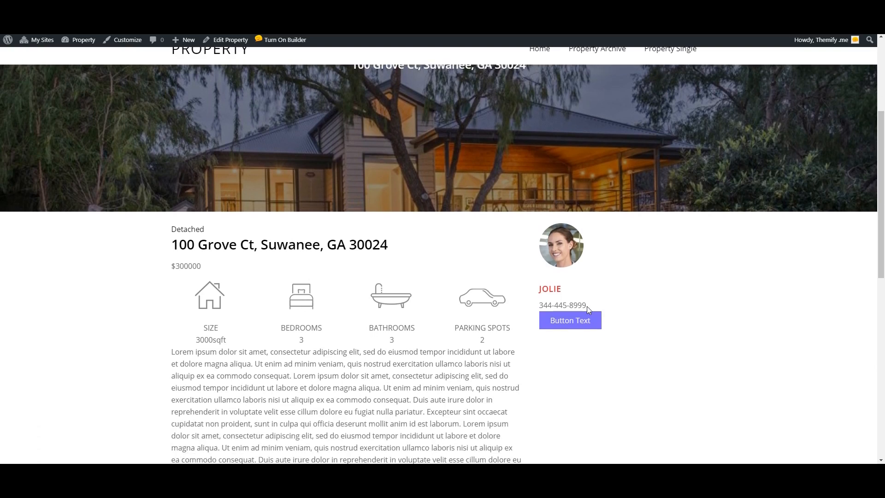
pyautogui.scroll(3, 419, 233)
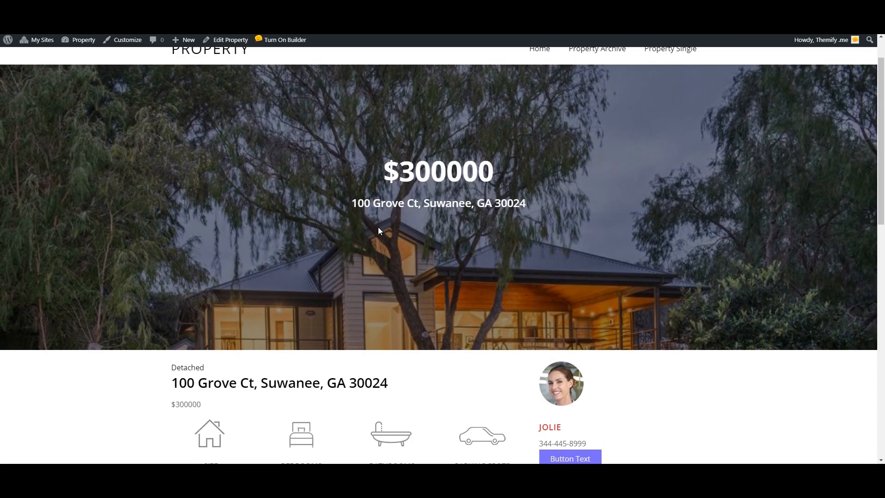
pyautogui.scroll(-4, 312, 252)
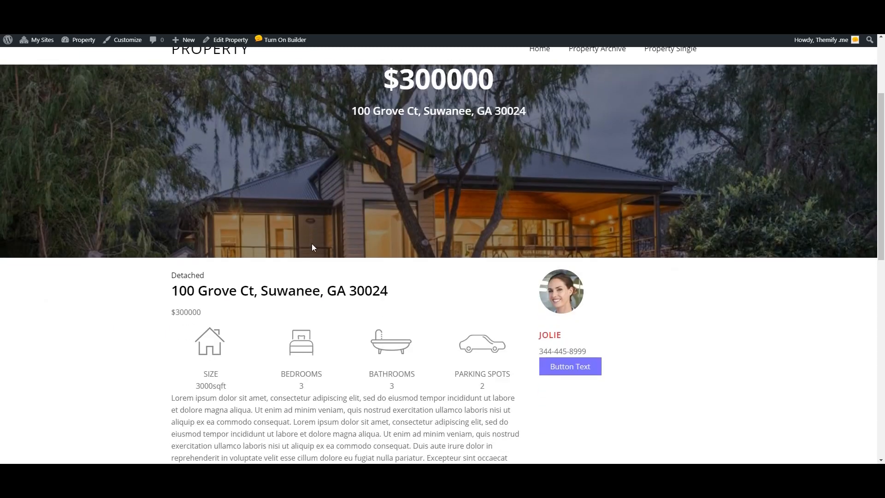
pyautogui.scroll(3, 356, 240)
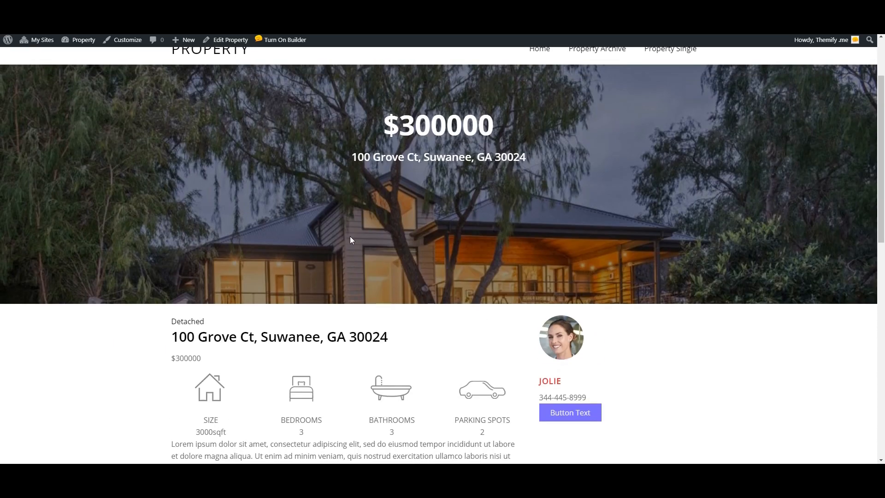